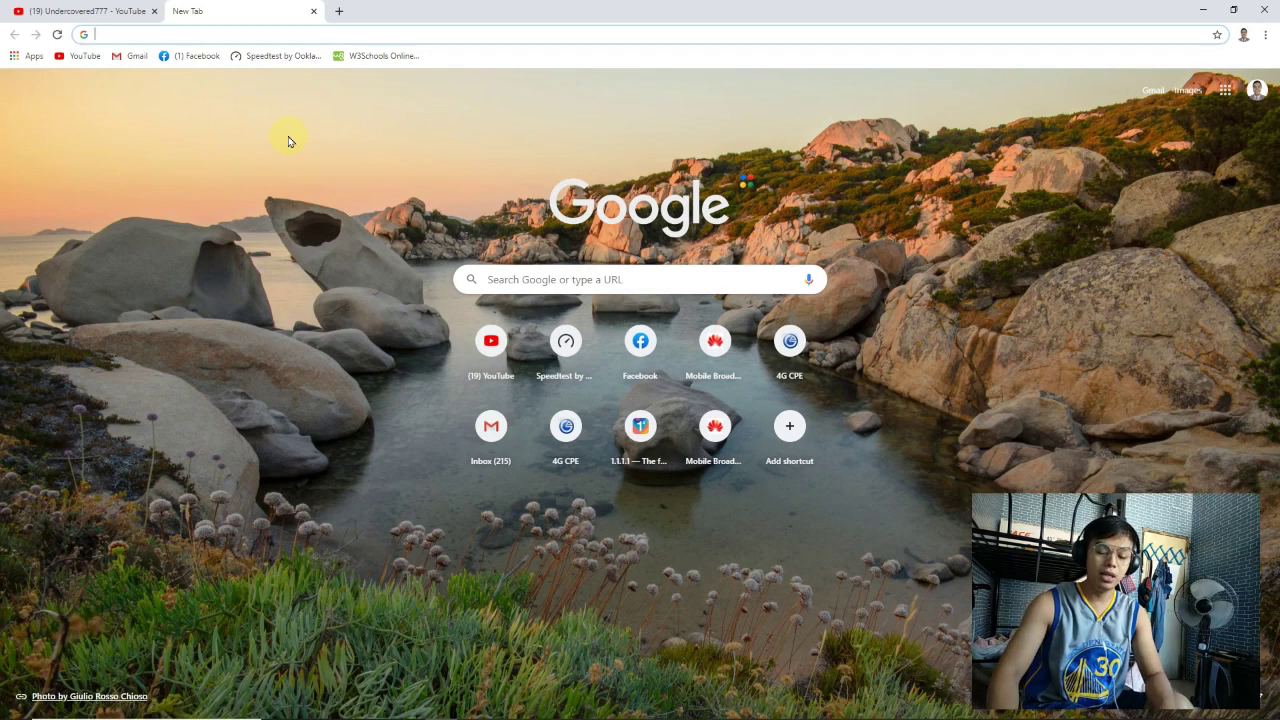
Open the router admin page at 192.168.254.254 from the address bar suggestion
text(192)
key(Right)
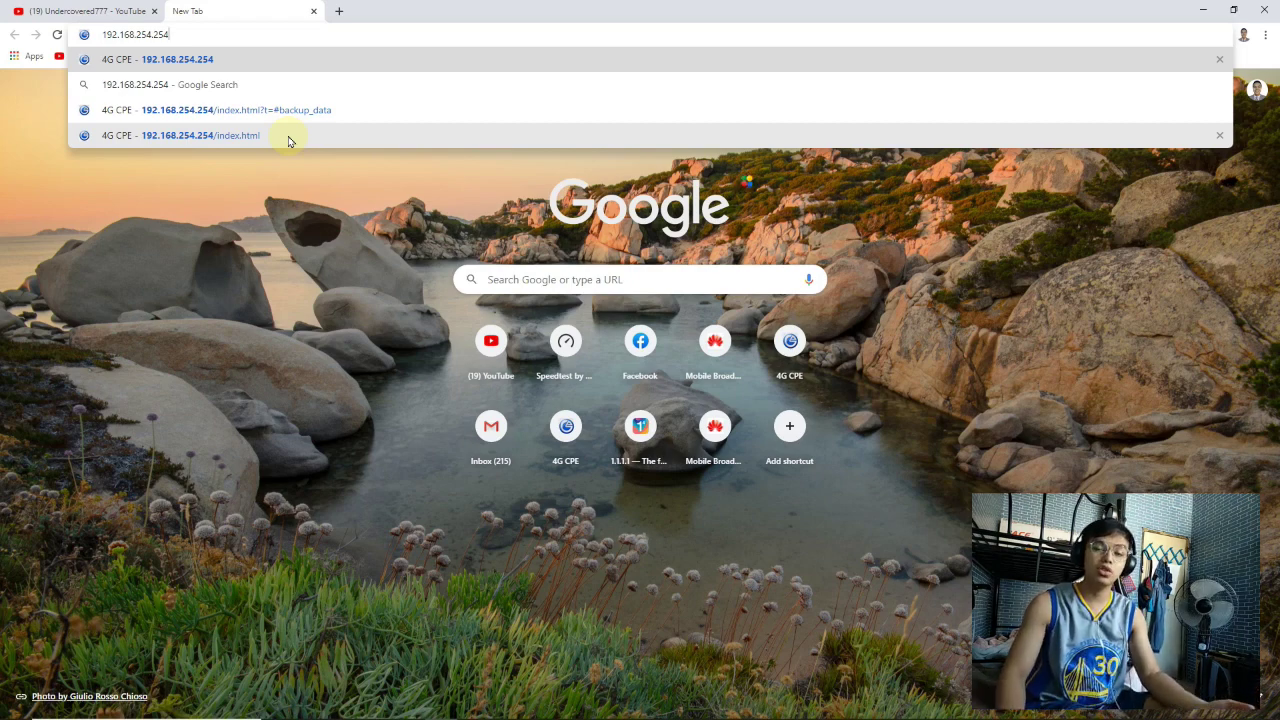
click(288, 137)
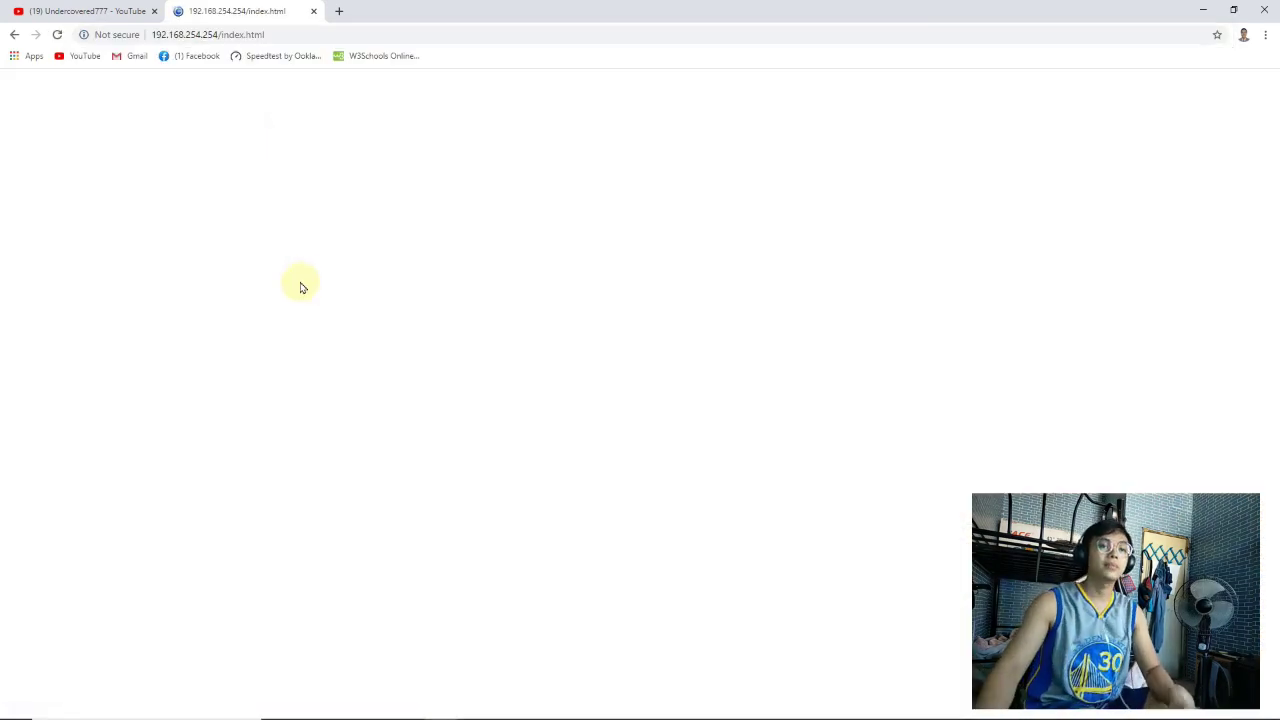
Sign in to the router with the saved username and password
click(922, 129)
text(user)
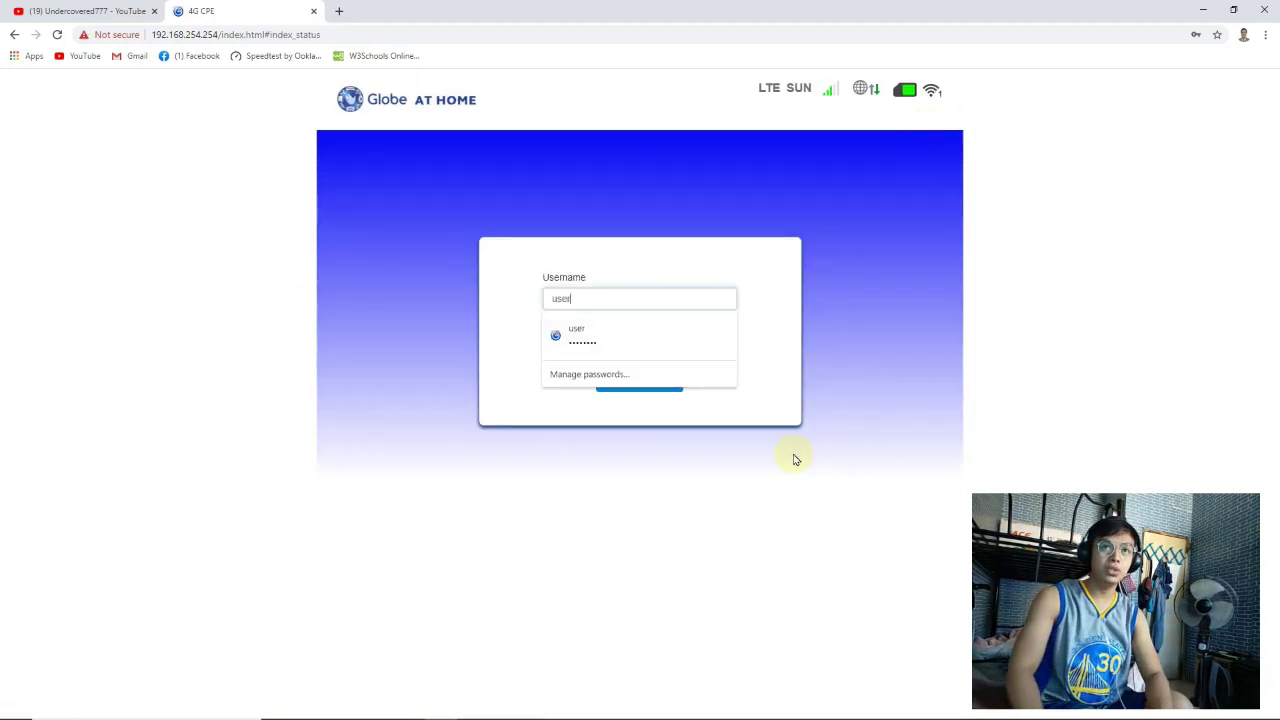
key(Down)
key(Return)
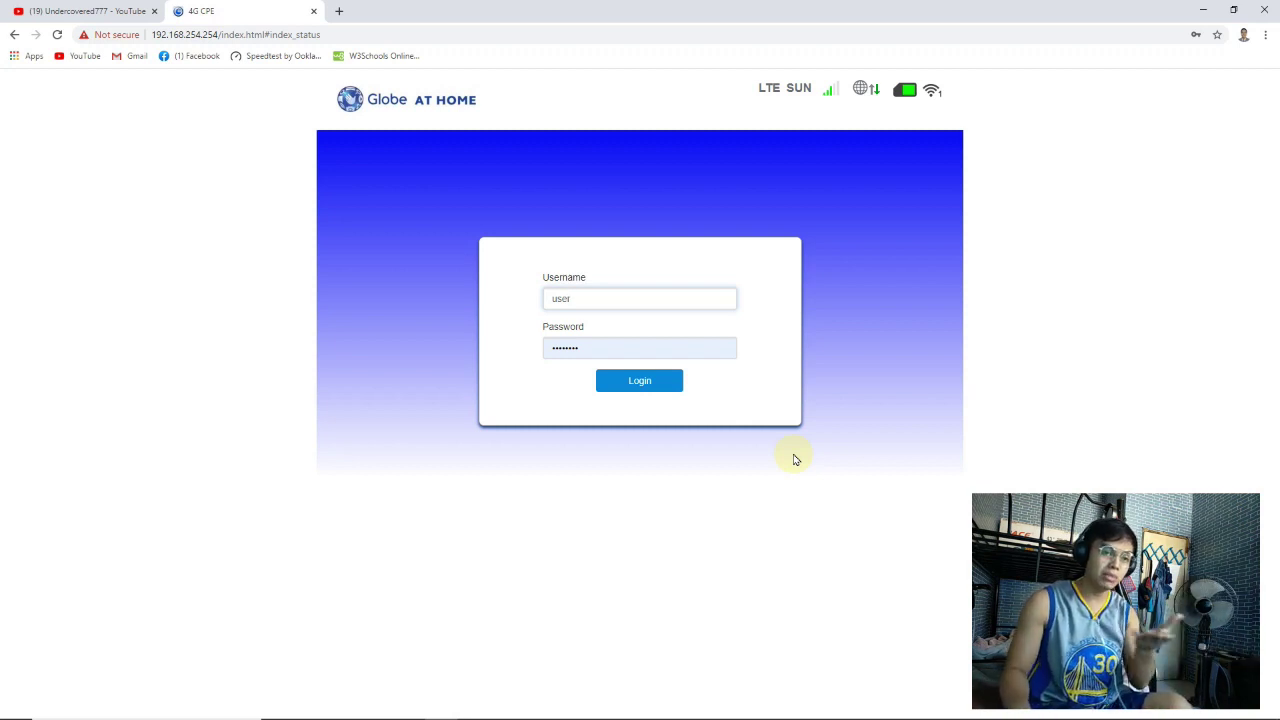
key(Return)
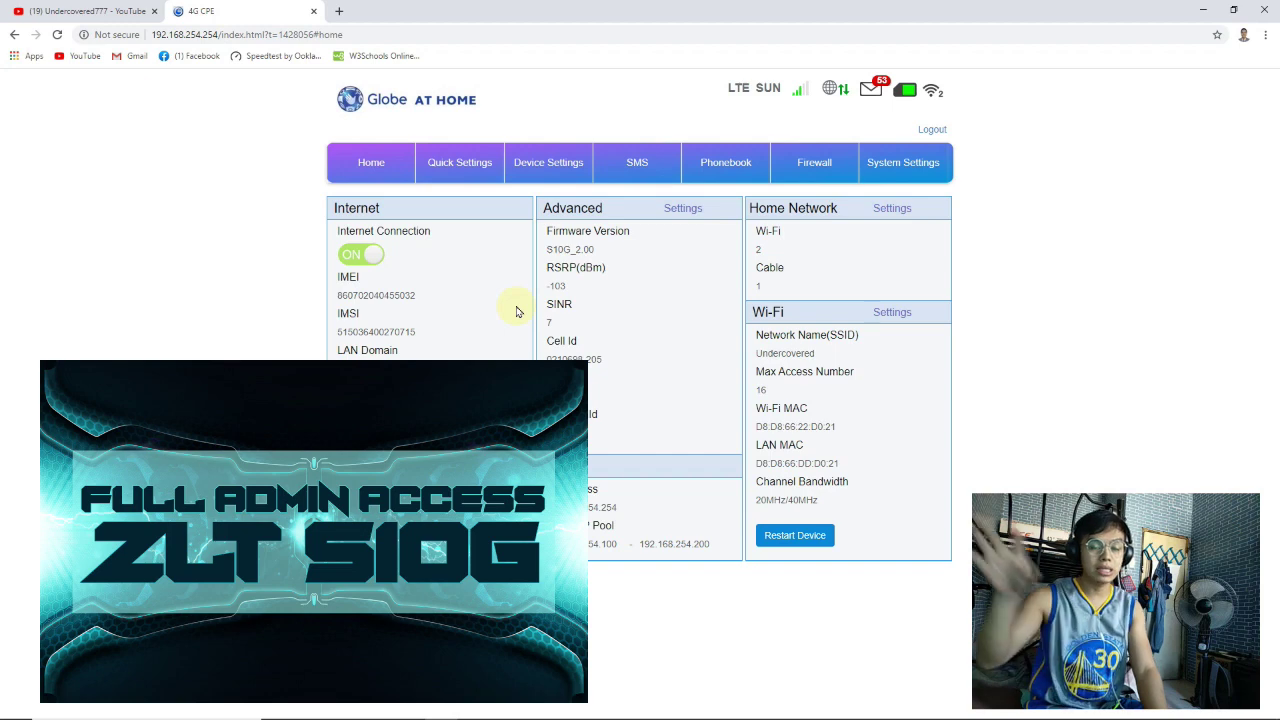
Go through Device Settings and Advanced Settings to the Cell Locking page
click(545, 166)
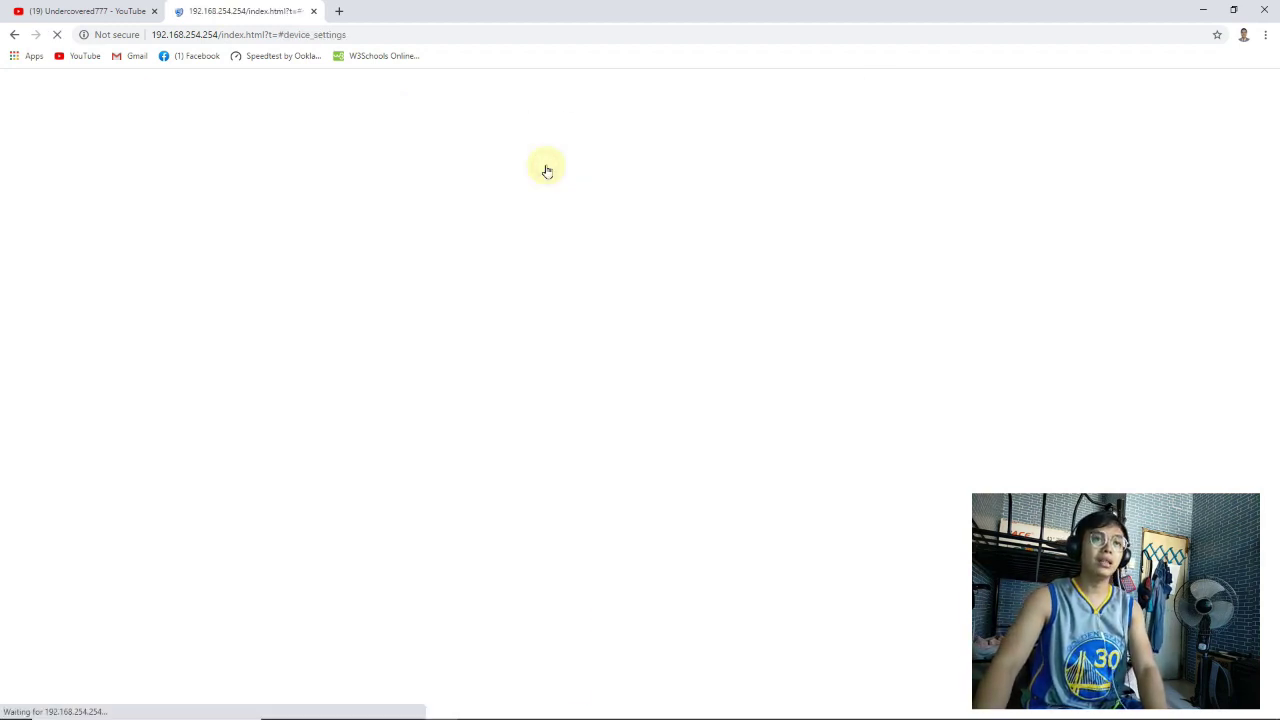
click(381, 338)
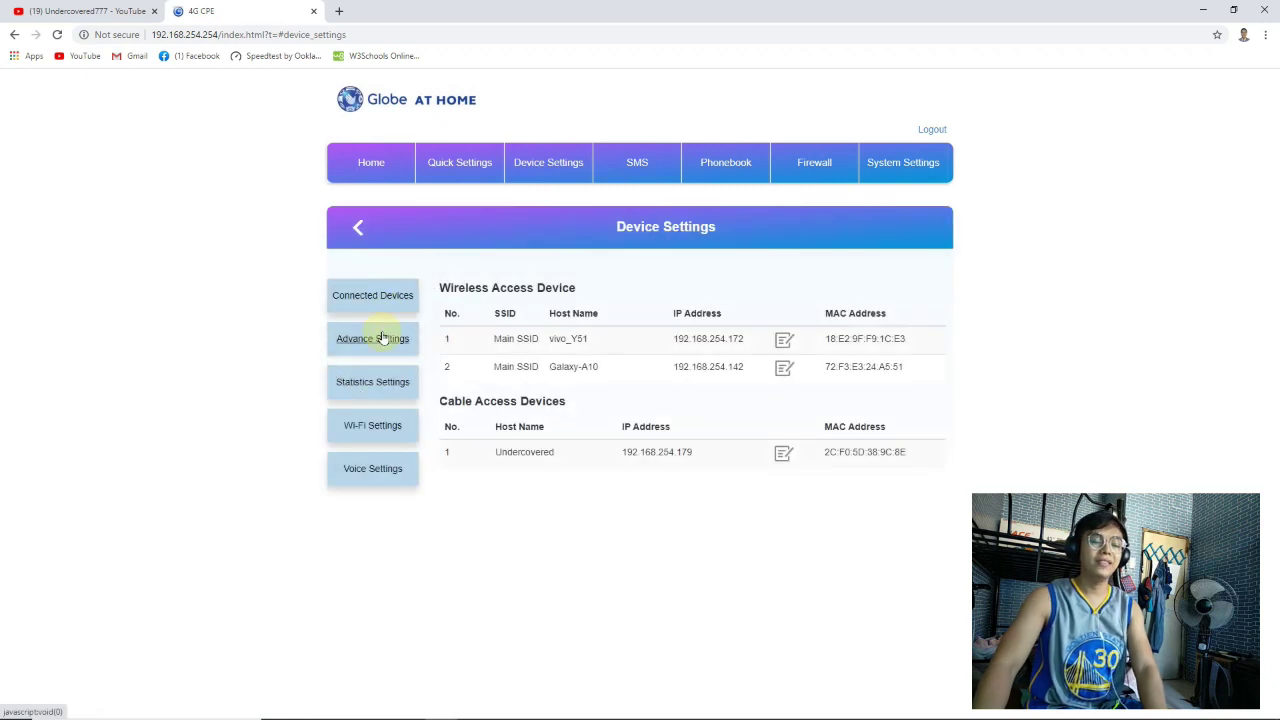
scroll(443, 371, down, 1)
scroll(443, 371, down, 1)
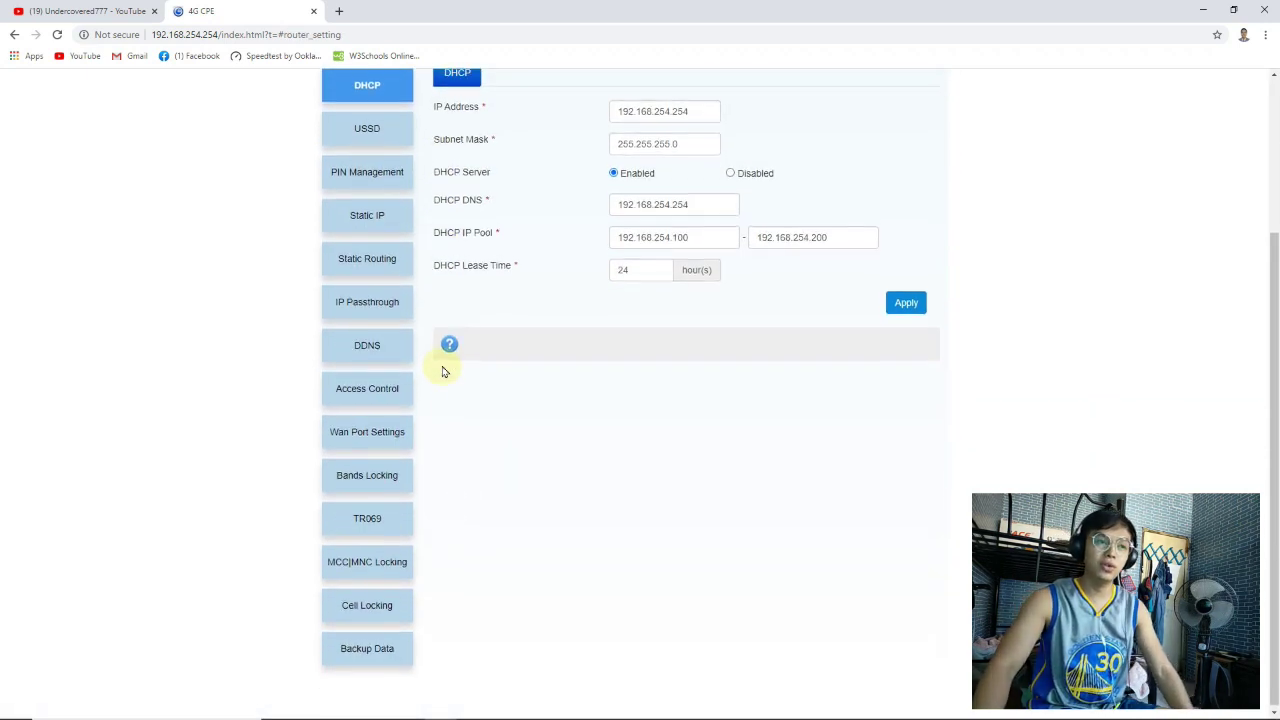
scroll(443, 369, up, 3)
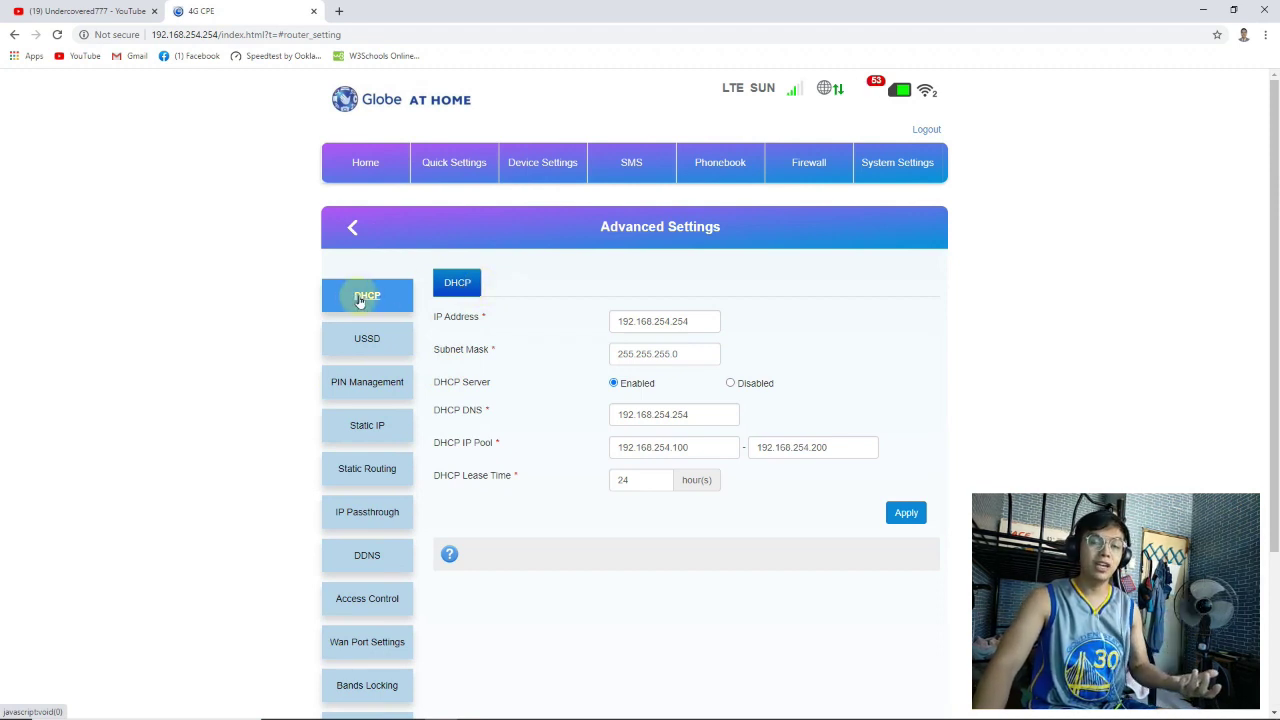
scroll(420, 408, down, 2)
scroll(420, 408, up, 2)
scroll(394, 508, down, 2)
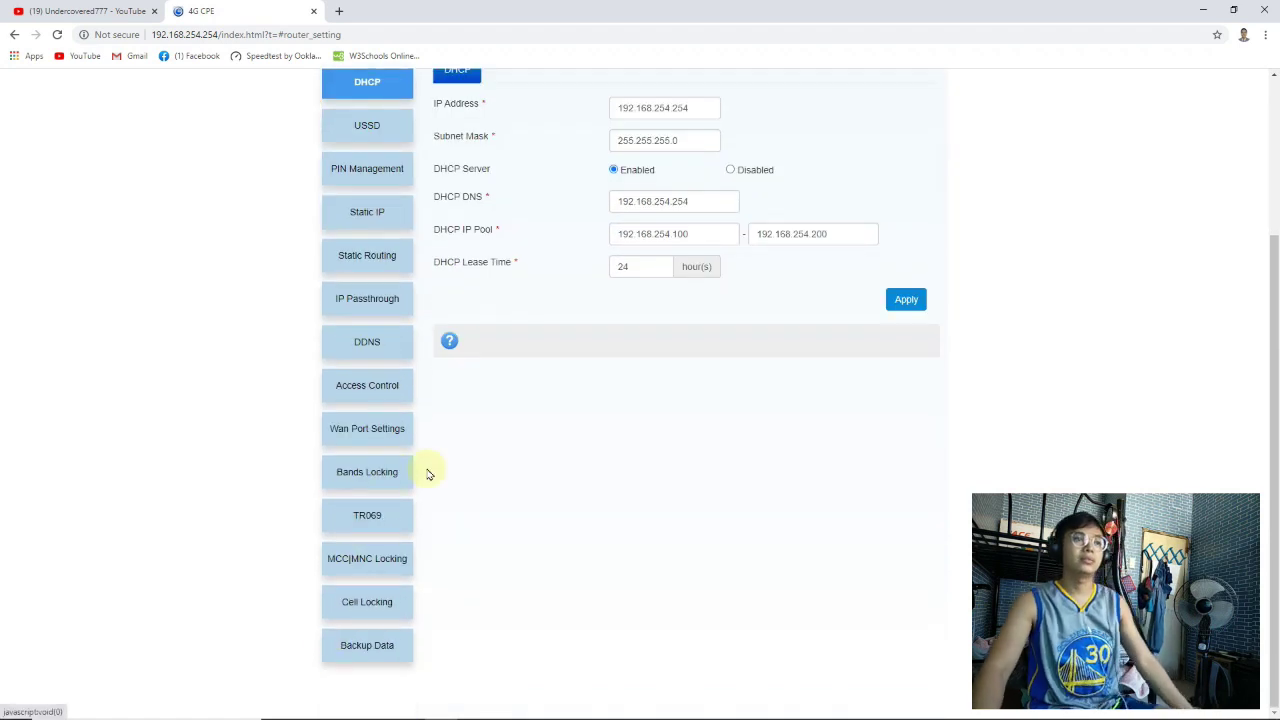
click(367, 620)
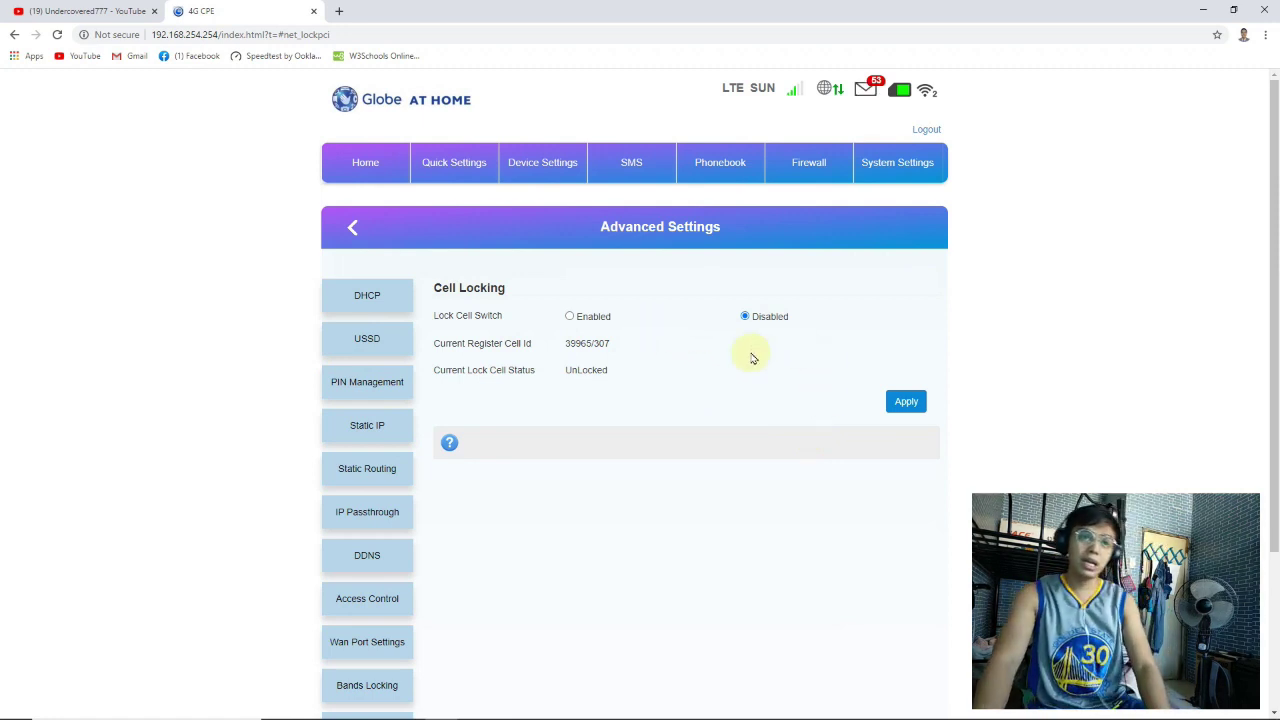
Bring the 'Cell ID Locking for ZLT S10G' File Explorer folder to the front
mouse_move(443, 716)
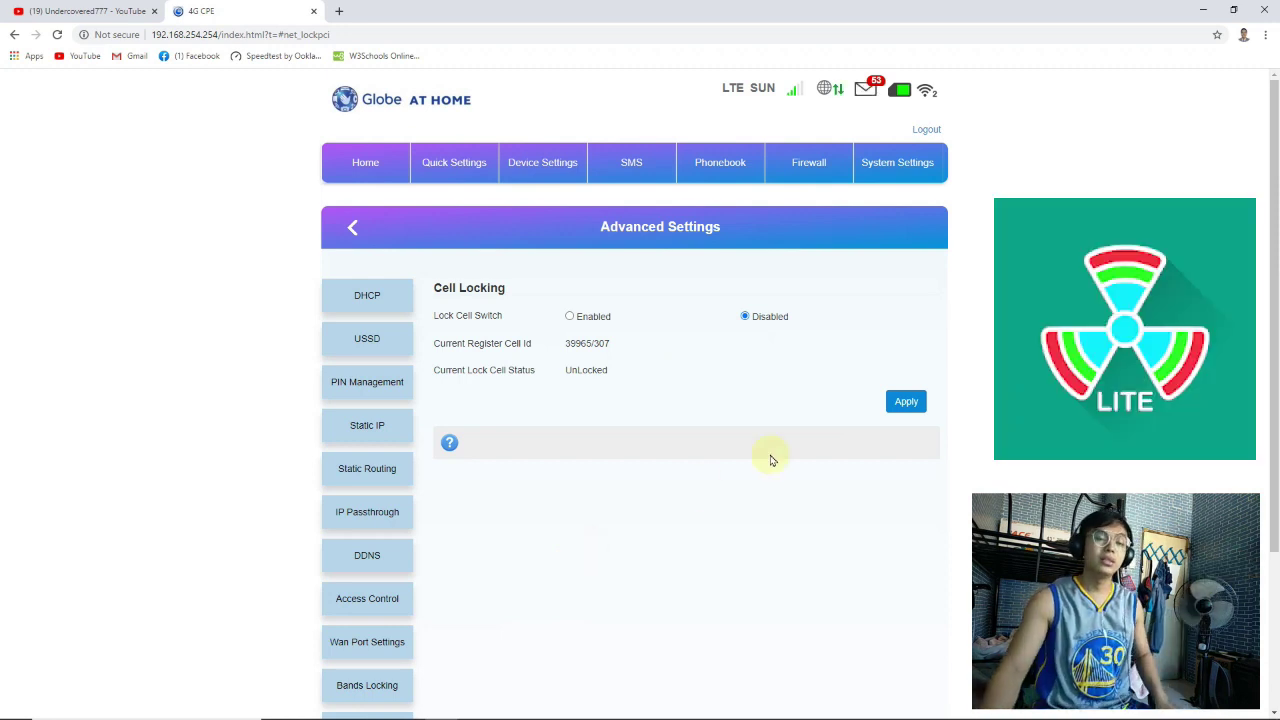
mouse_move(646, 712)
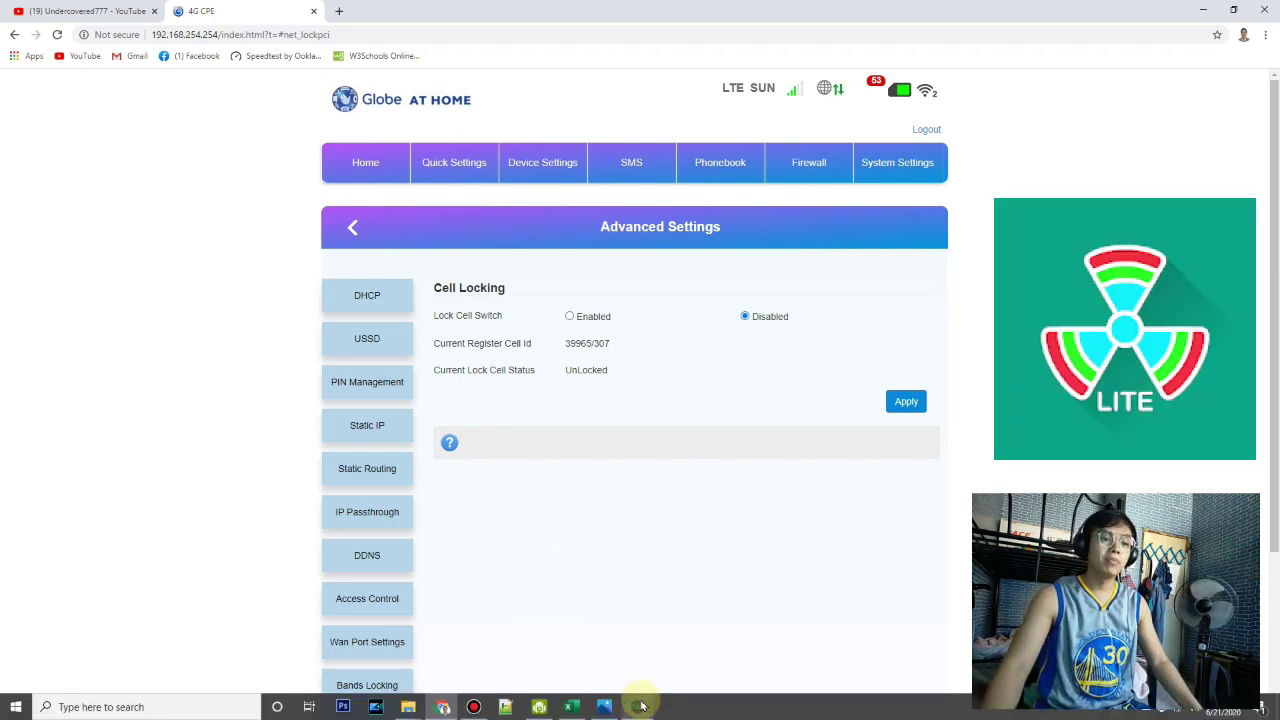
click(440, 668)
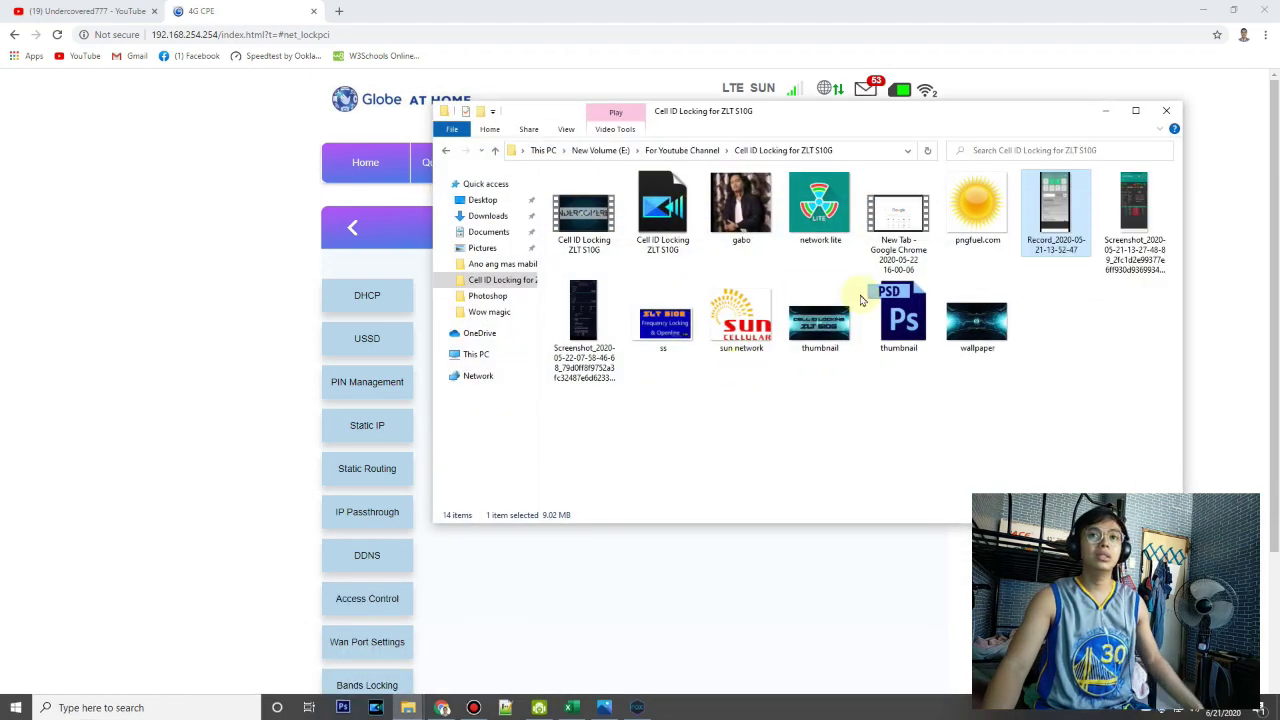
double_click(1052, 215)
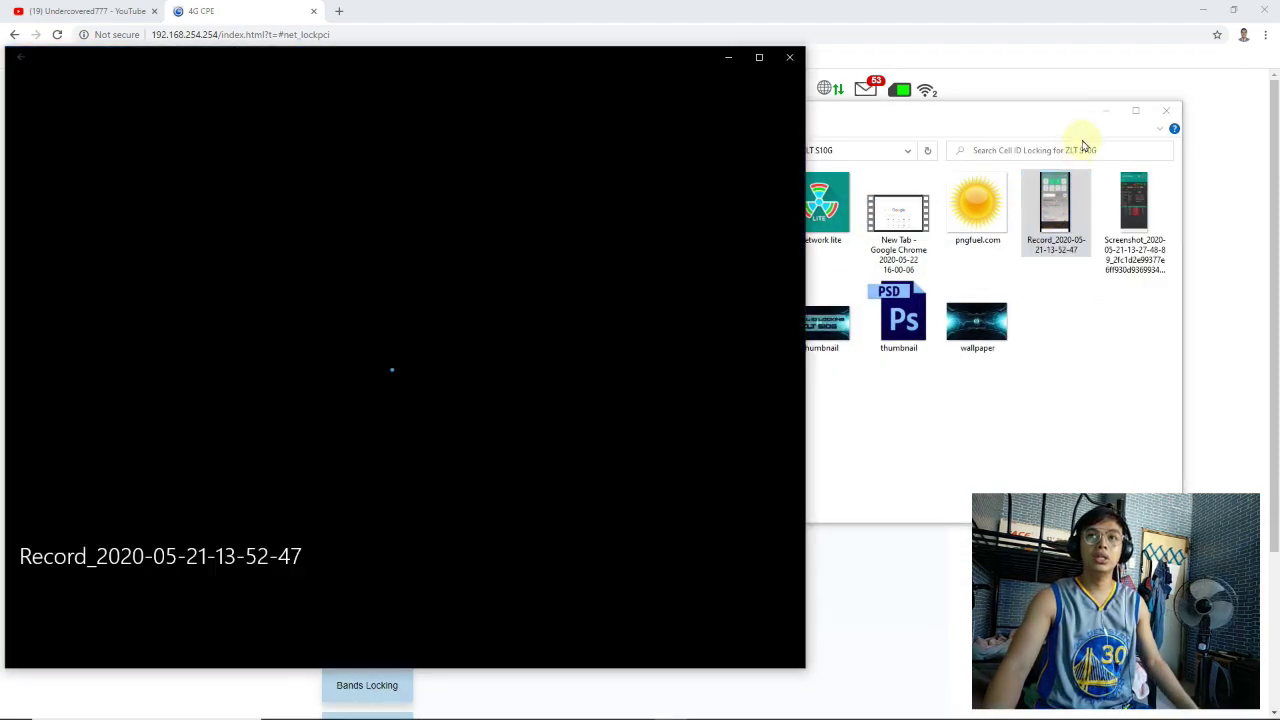
drag(626, 54, 4, 75)
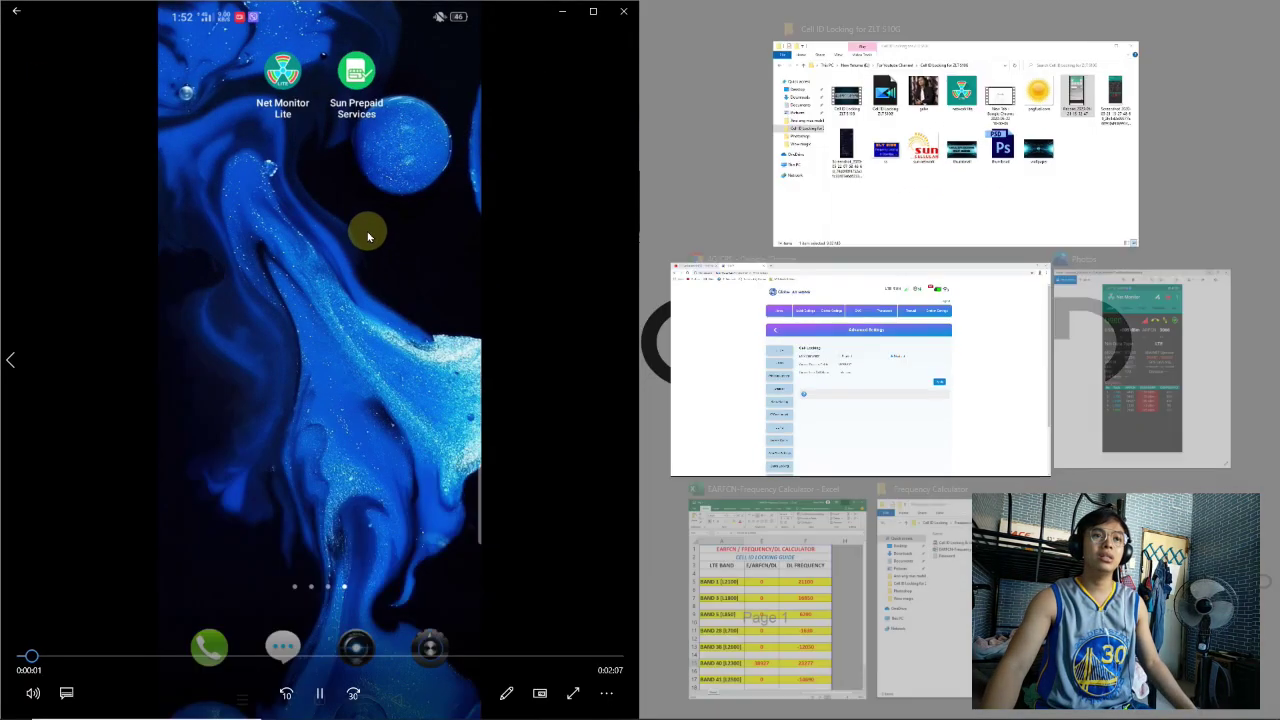
click(801, 594)
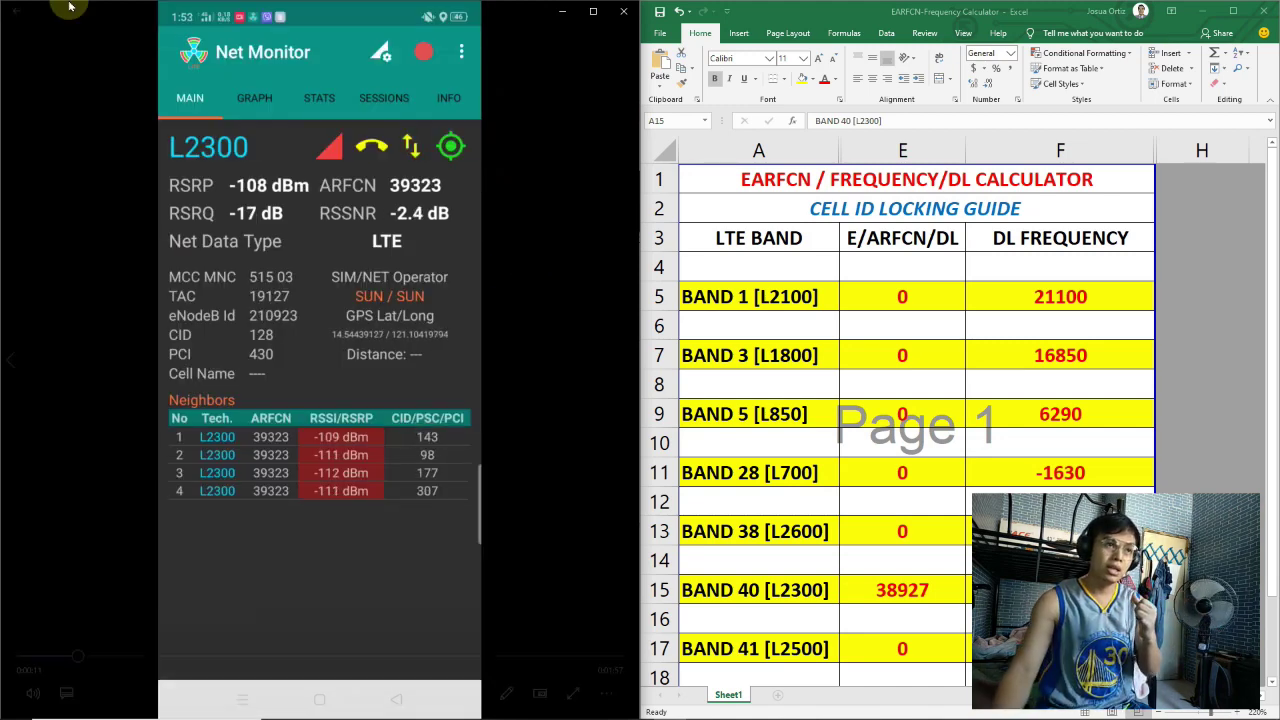
Change Band 40 cell E15 from 38927 to 0 and minimize the video player
mouse_move(478, 349)
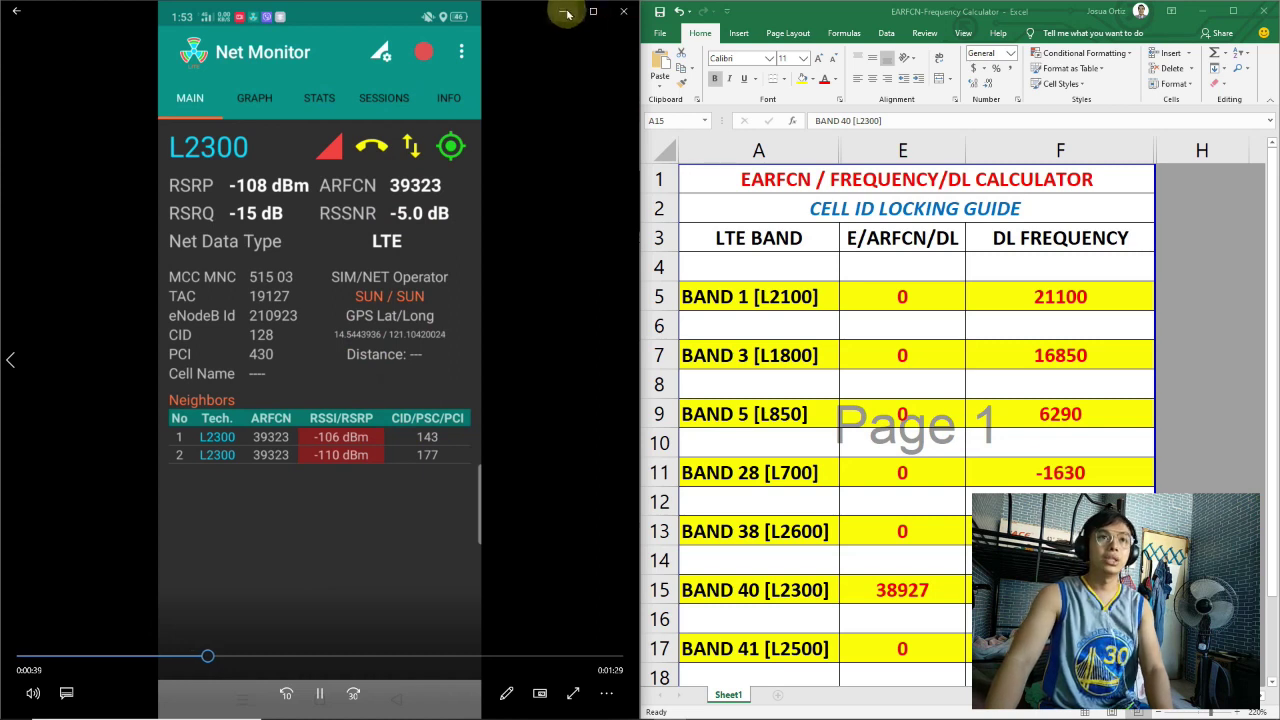
click(905, 592)
key(Delete)
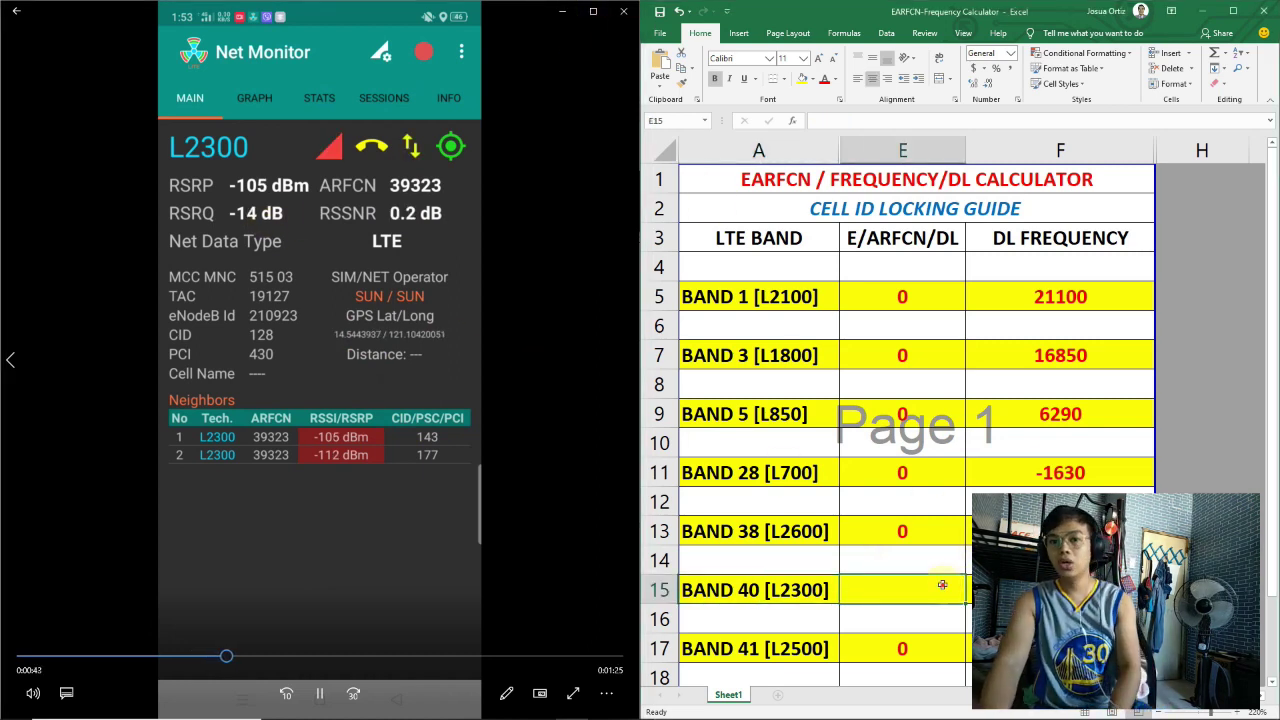
text(0)
key(Return)
key(Up)
key(Up)
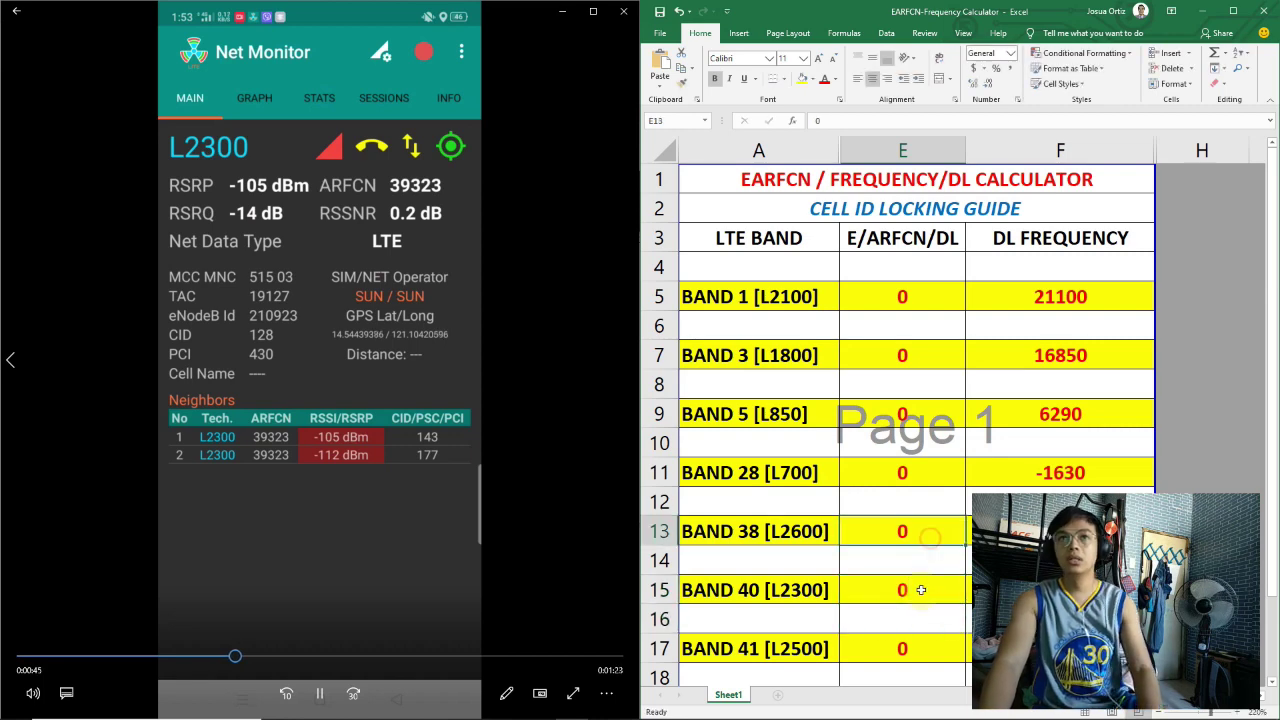
click(570, 13)
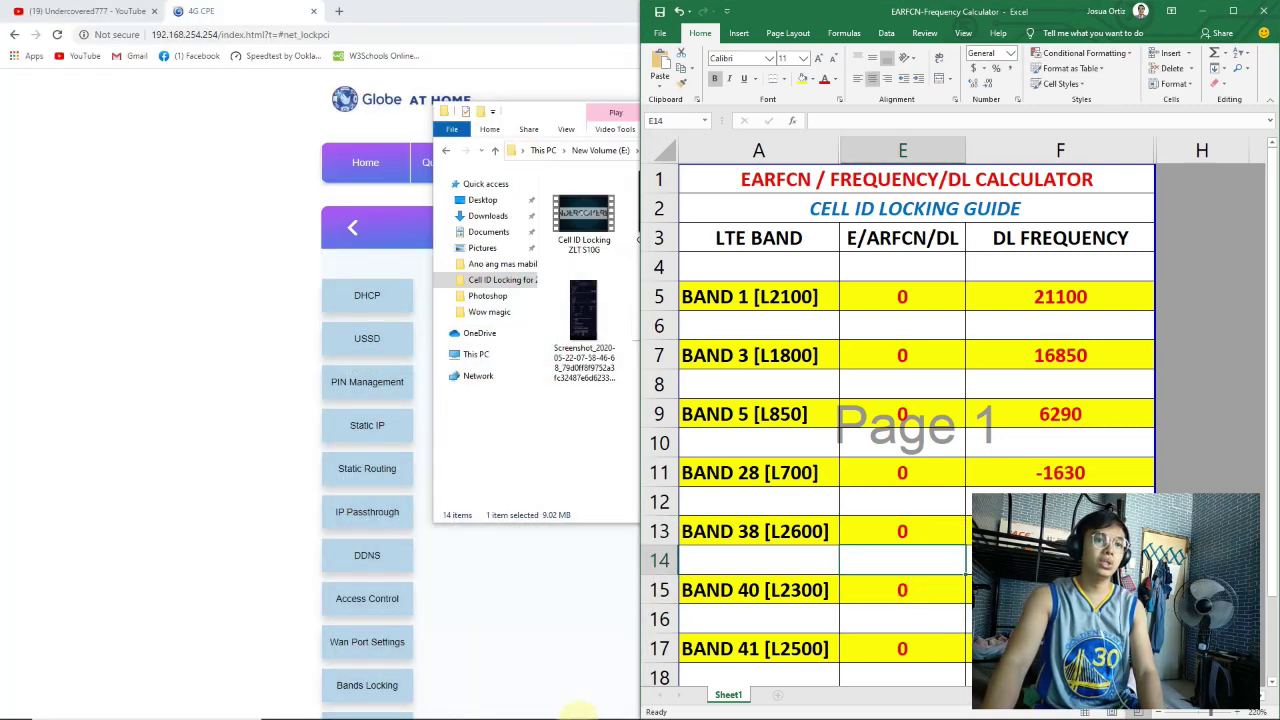
Open the Net Monitor screenshot in Photos on the left, beside the Excel calculator
click(580, 466)
double_click(1134, 215)
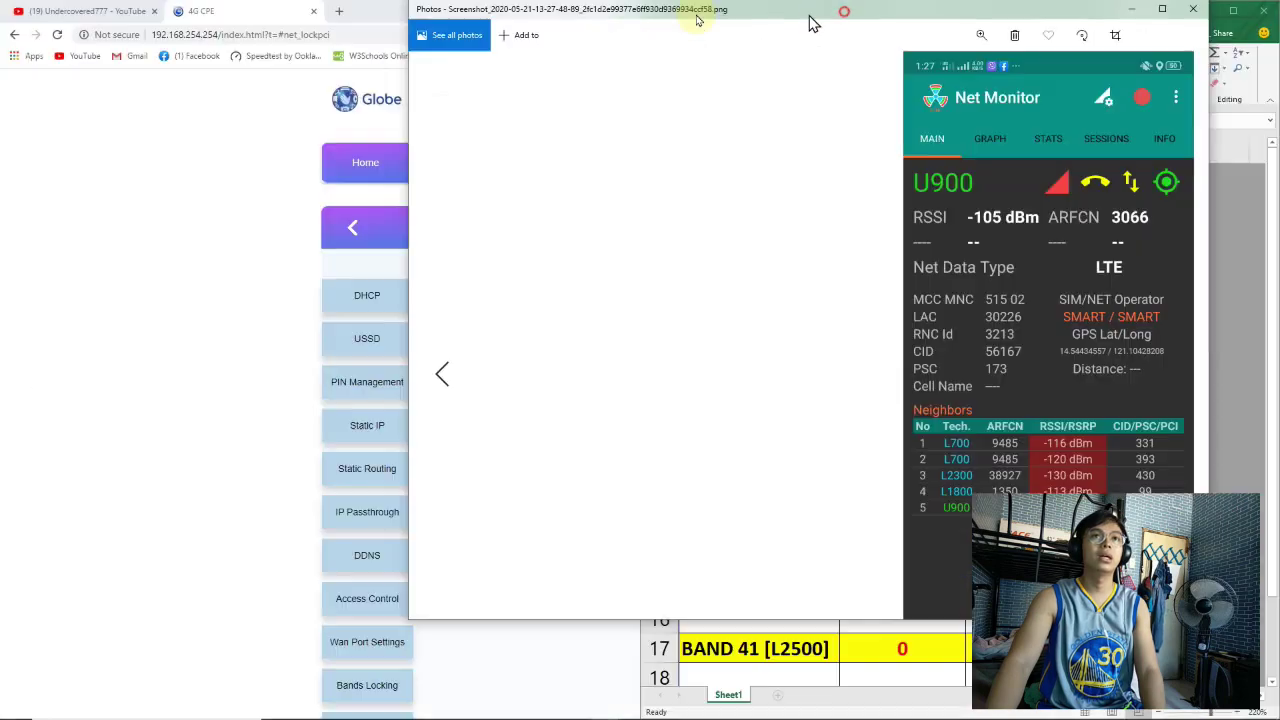
drag(812, 22, 2, 150)
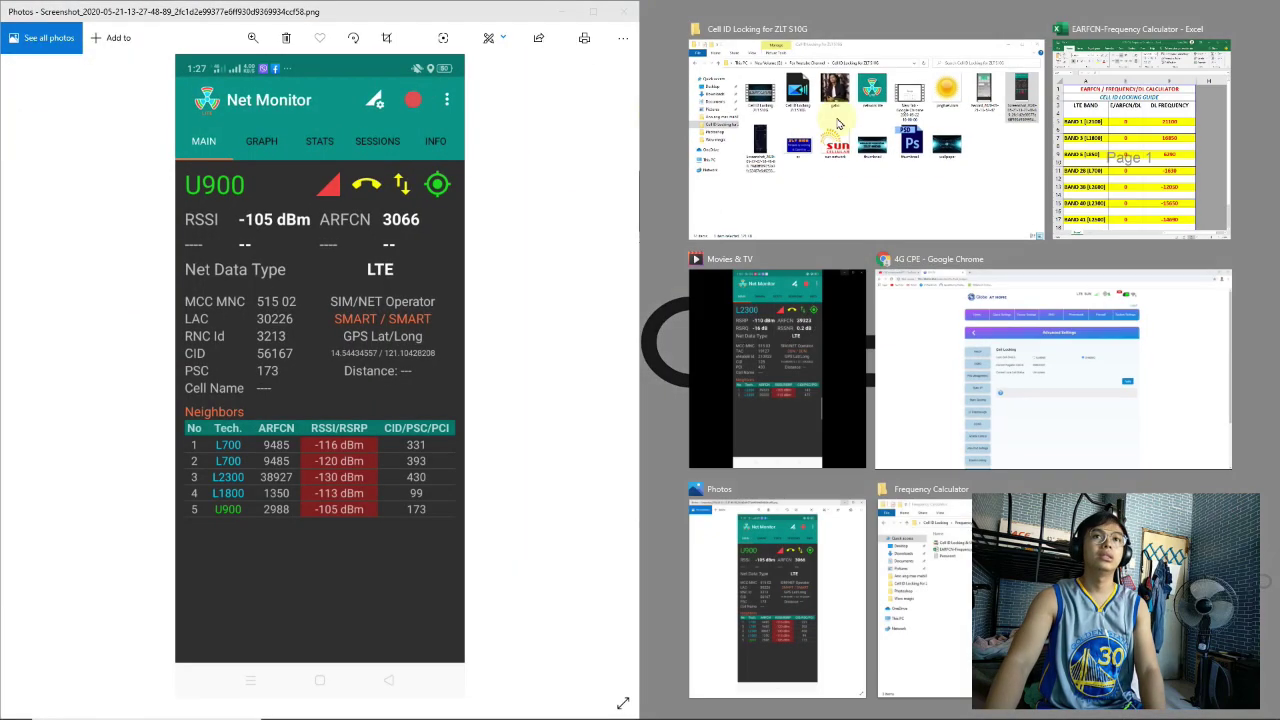
click(378, 388)
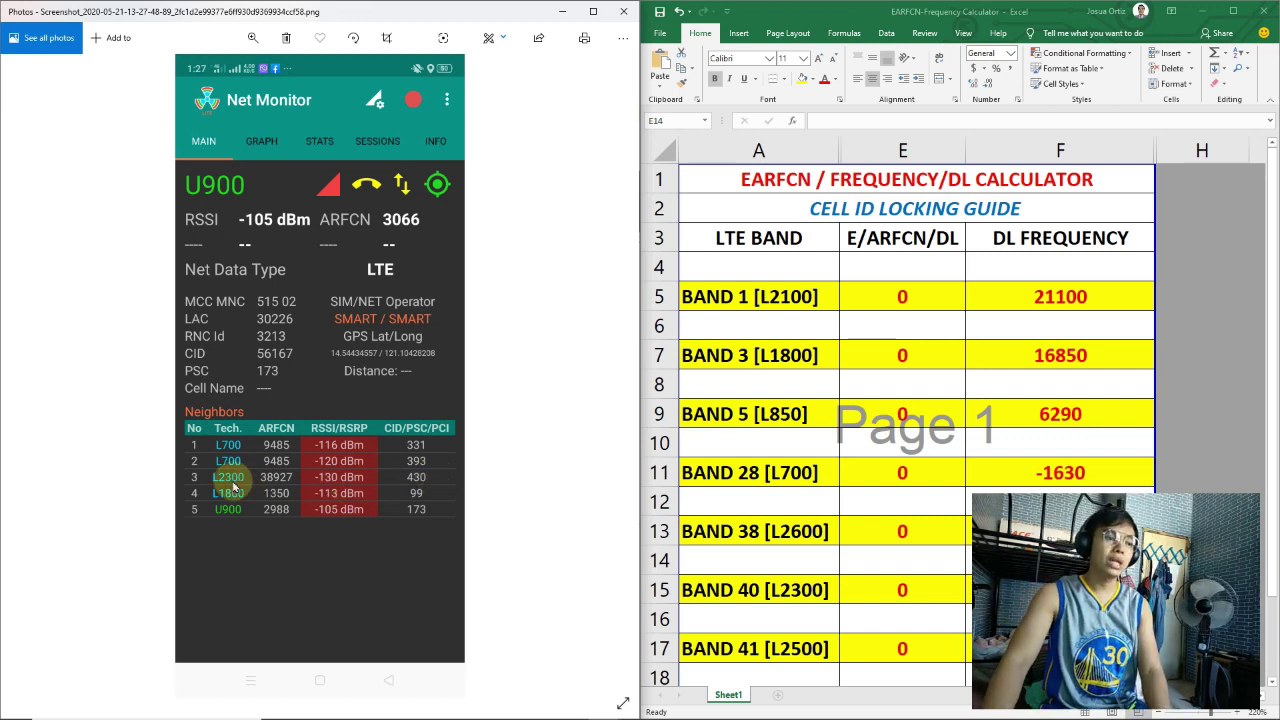
Select A13 and move to the BAND 40 [L2300] row, then return to the router page
click(810, 537)
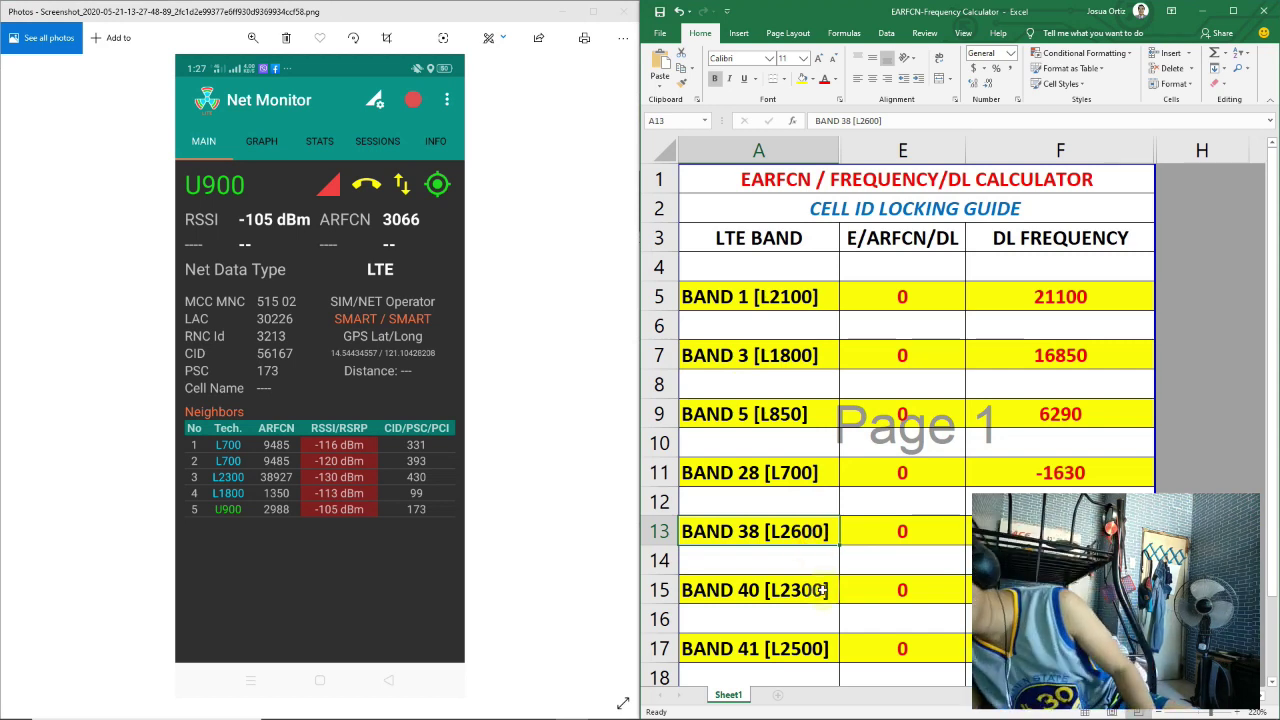
key(Down)
key(Down)
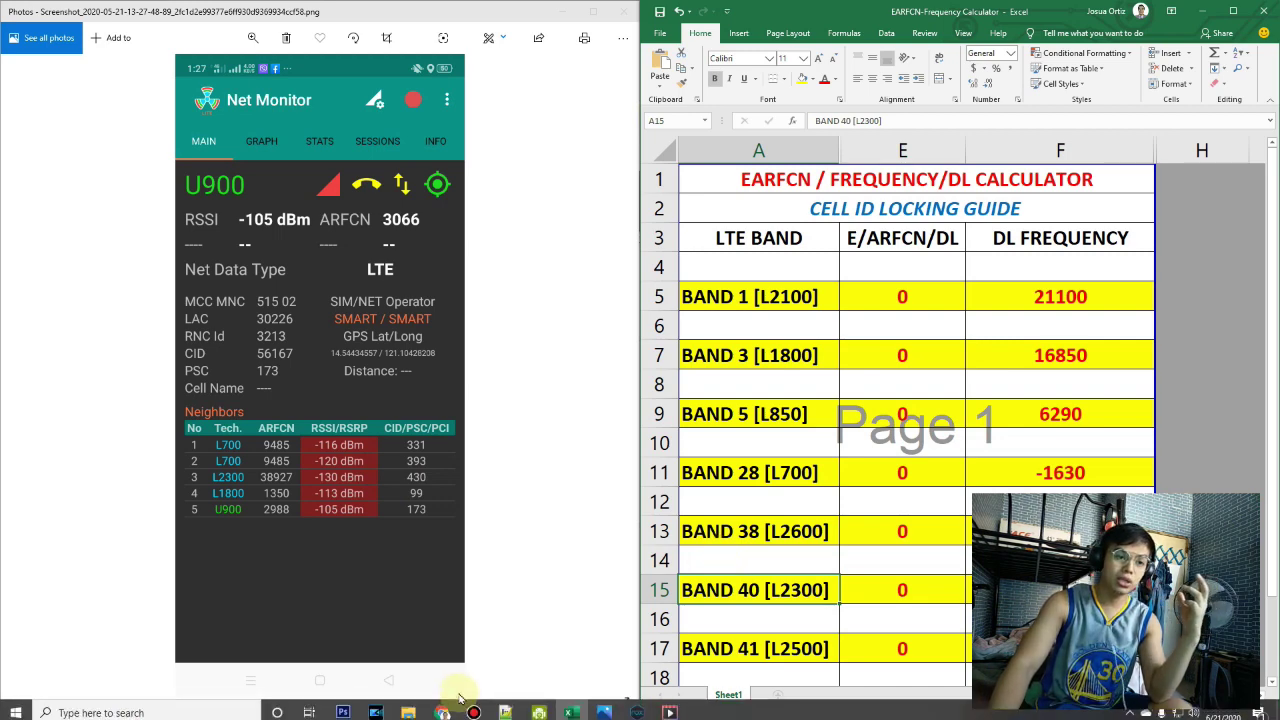
click(443, 707)
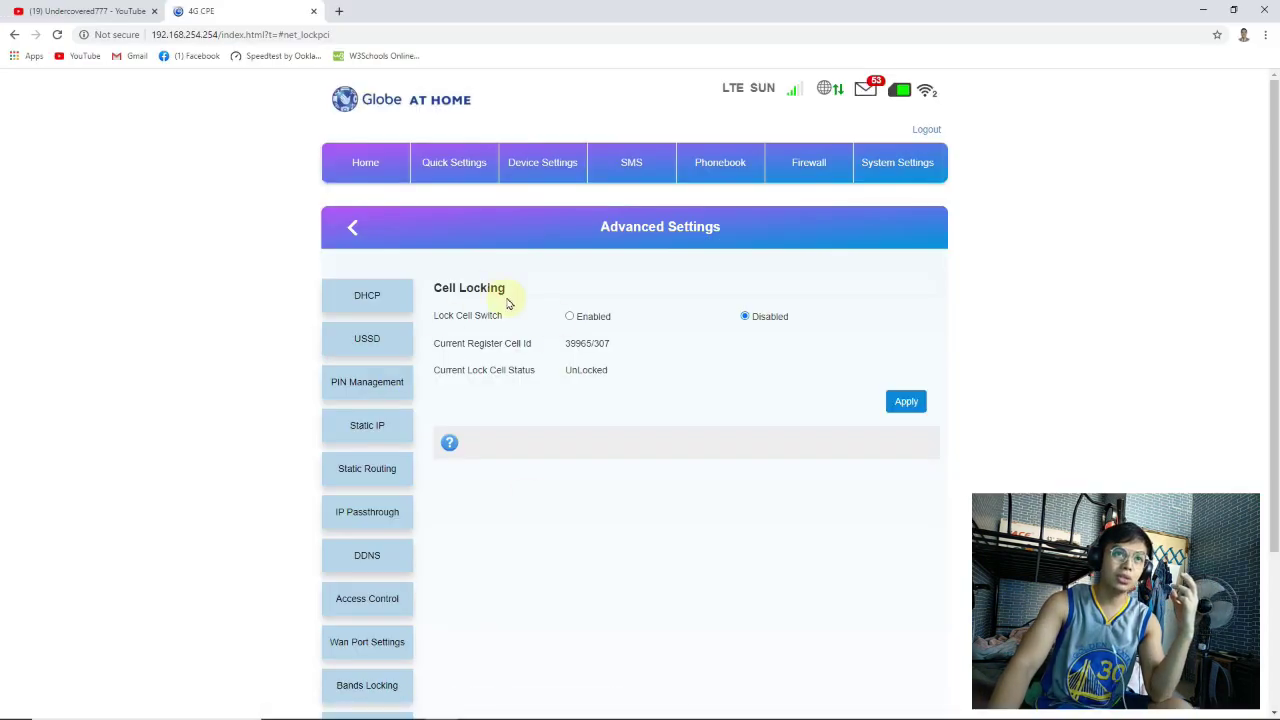
Open the router's band locking settings from the sidebar
scroll(528, 343, down, 2)
scroll(520, 400, up, 2)
scroll(518, 428, down, 2)
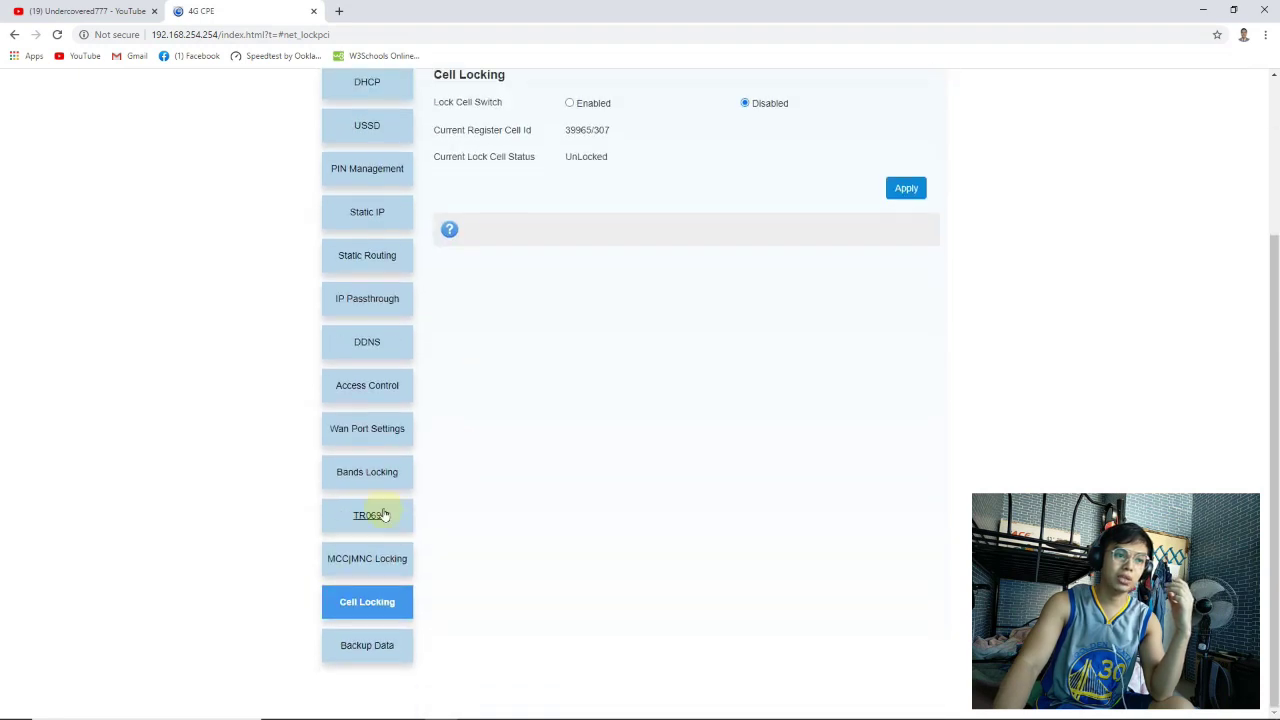
click(380, 471)
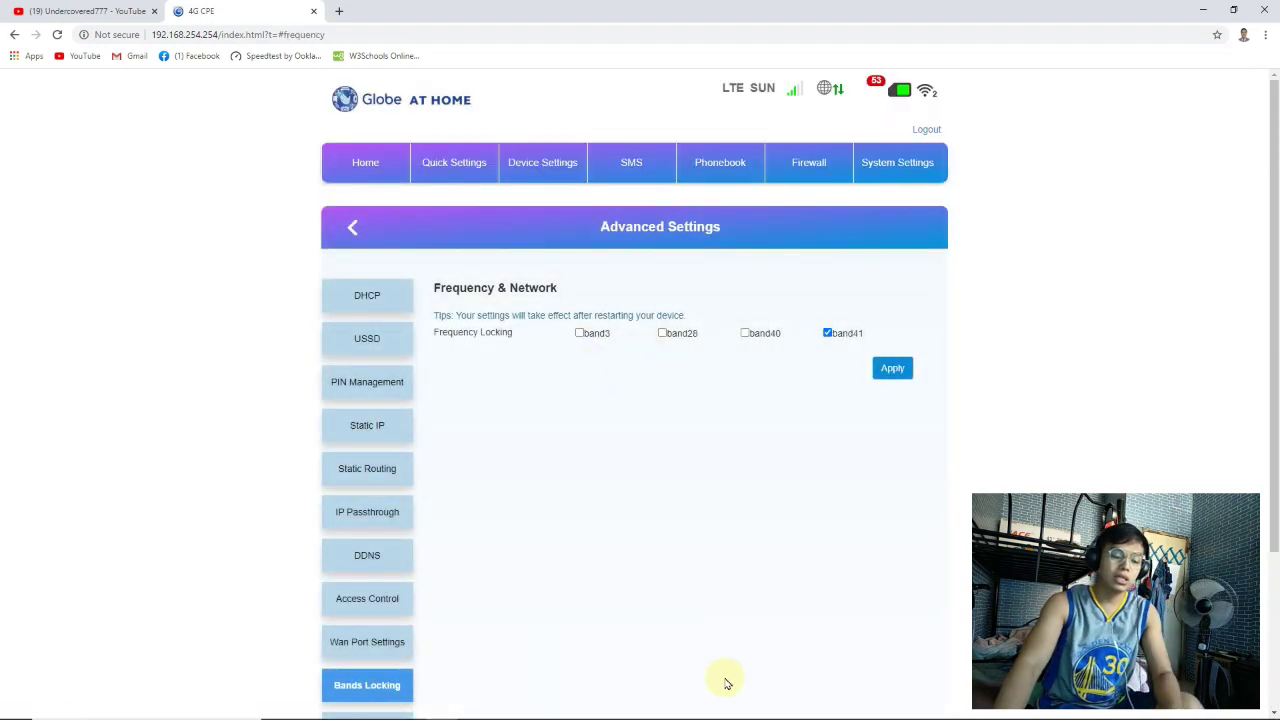
Bring the EARFCN calculator and the Net Monitor screenshot up side by side
click(571, 707)
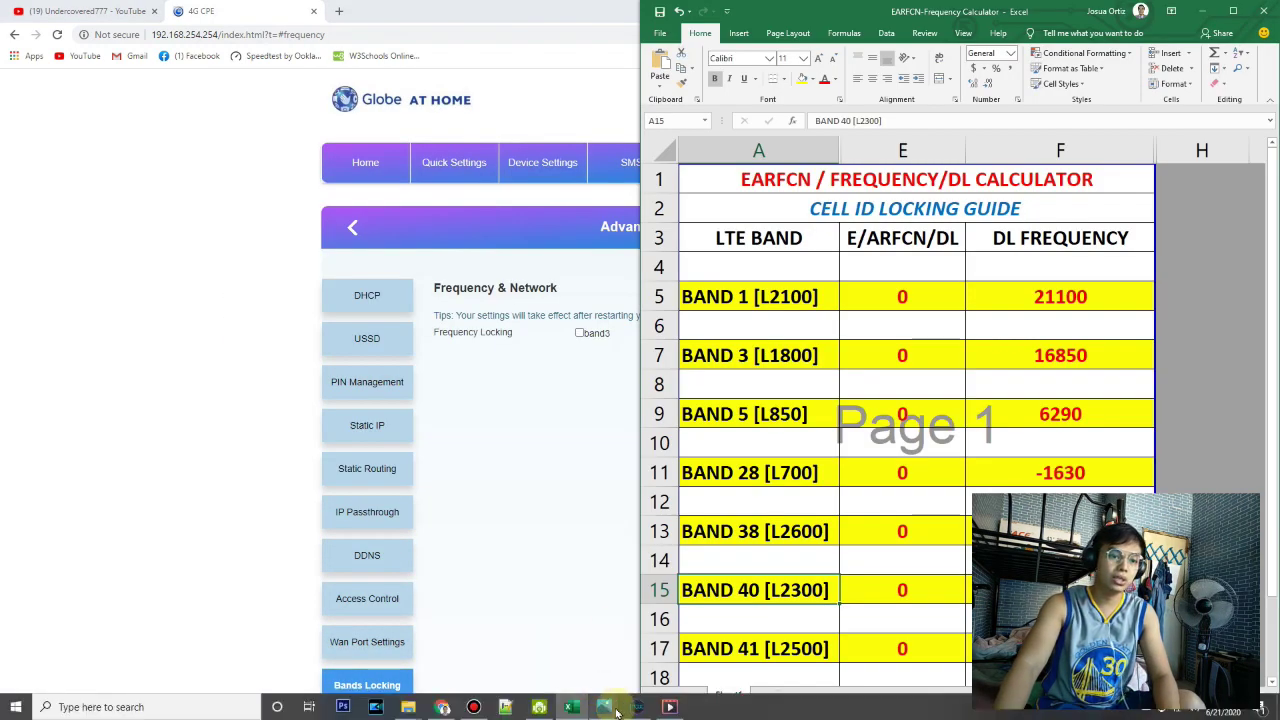
mouse_move(604, 707)
click(570, 625)
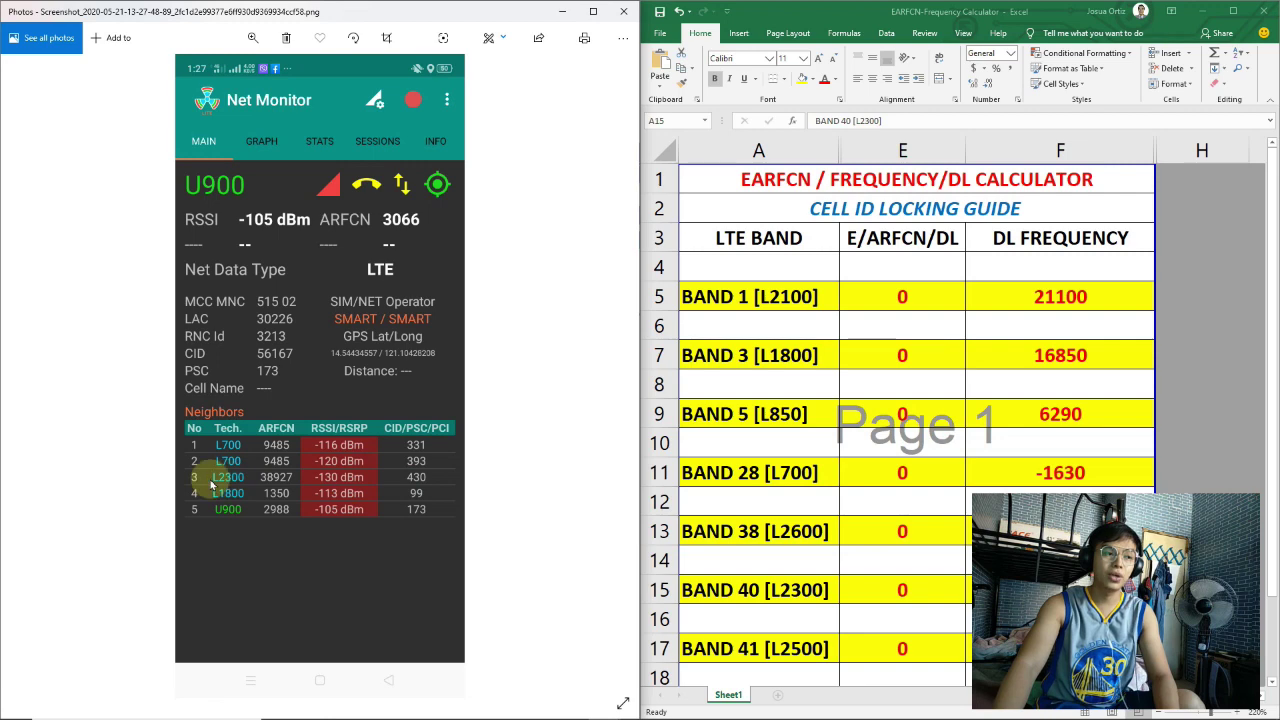
Apply frequency locking to band40 only and acknowledge the network restart notice
mouse_move(340, 706)
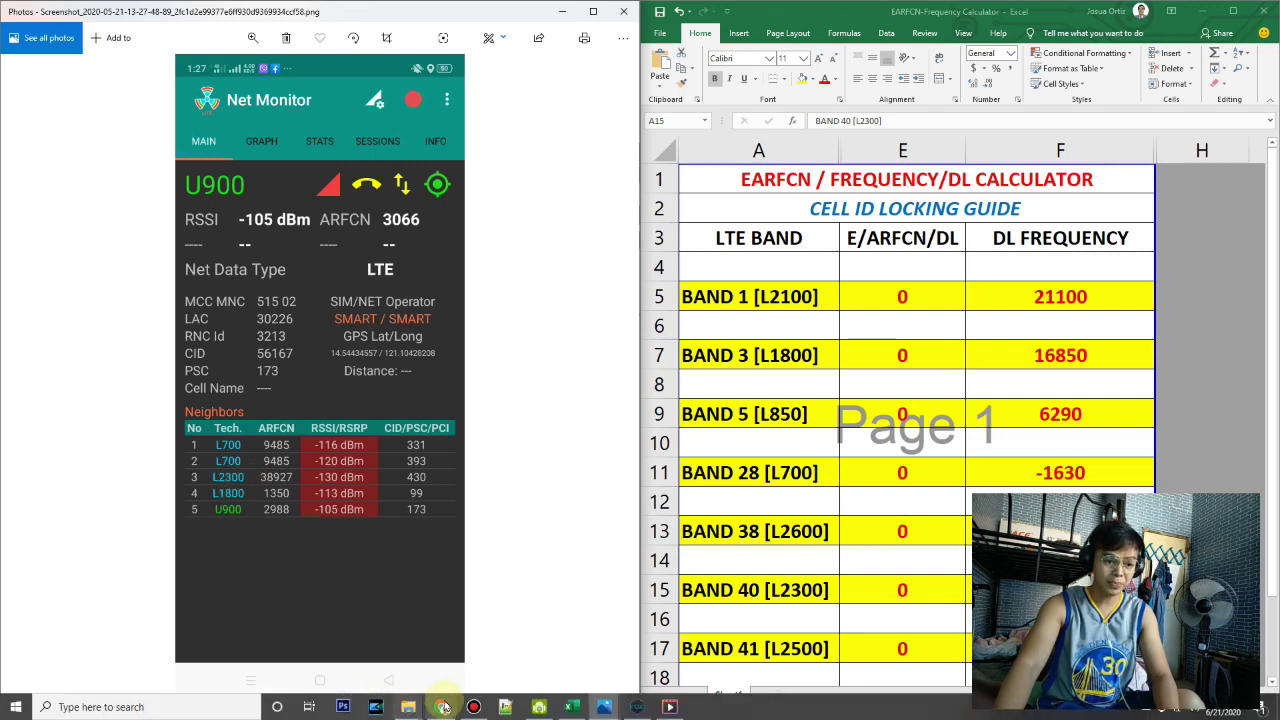
click(441, 706)
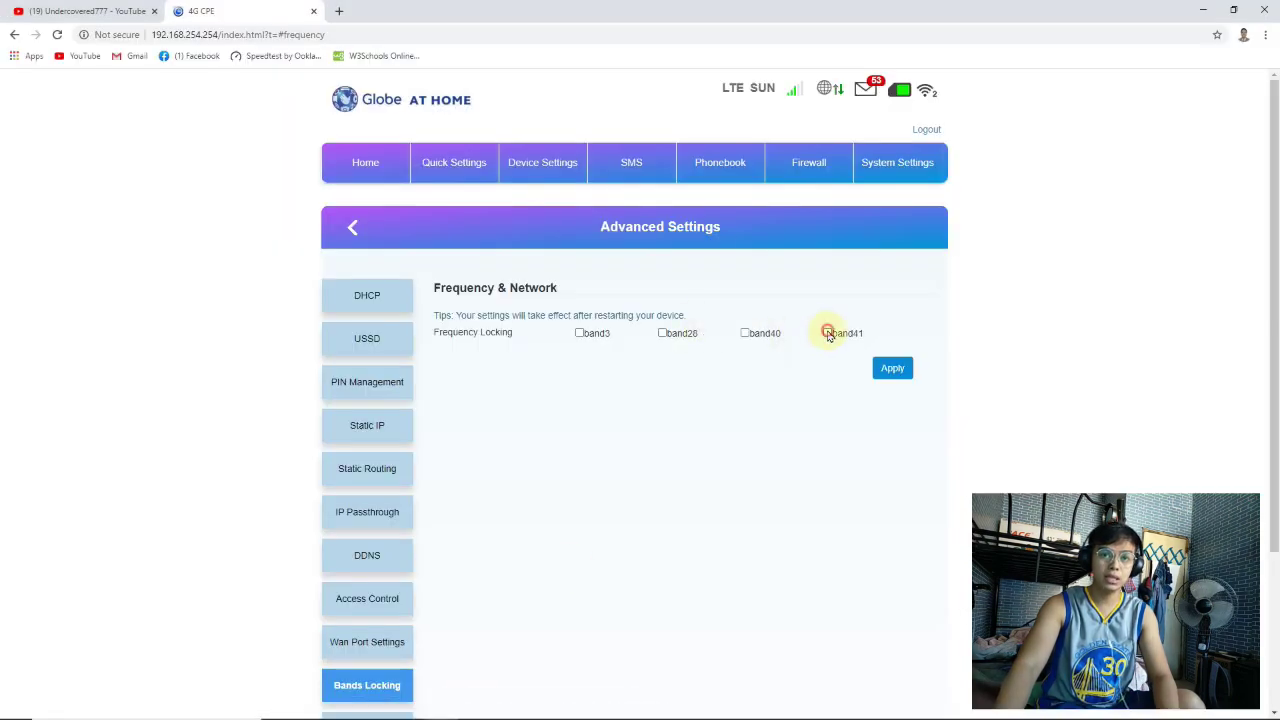
click(892, 369)
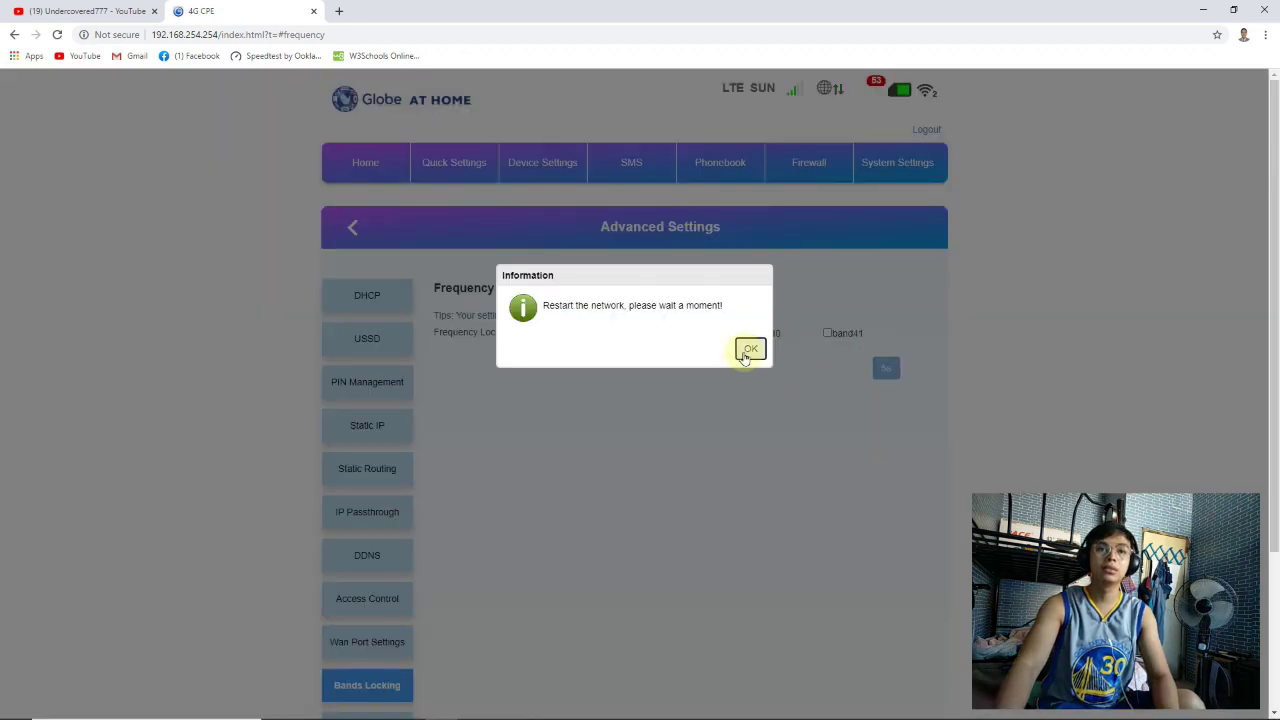
click(748, 347)
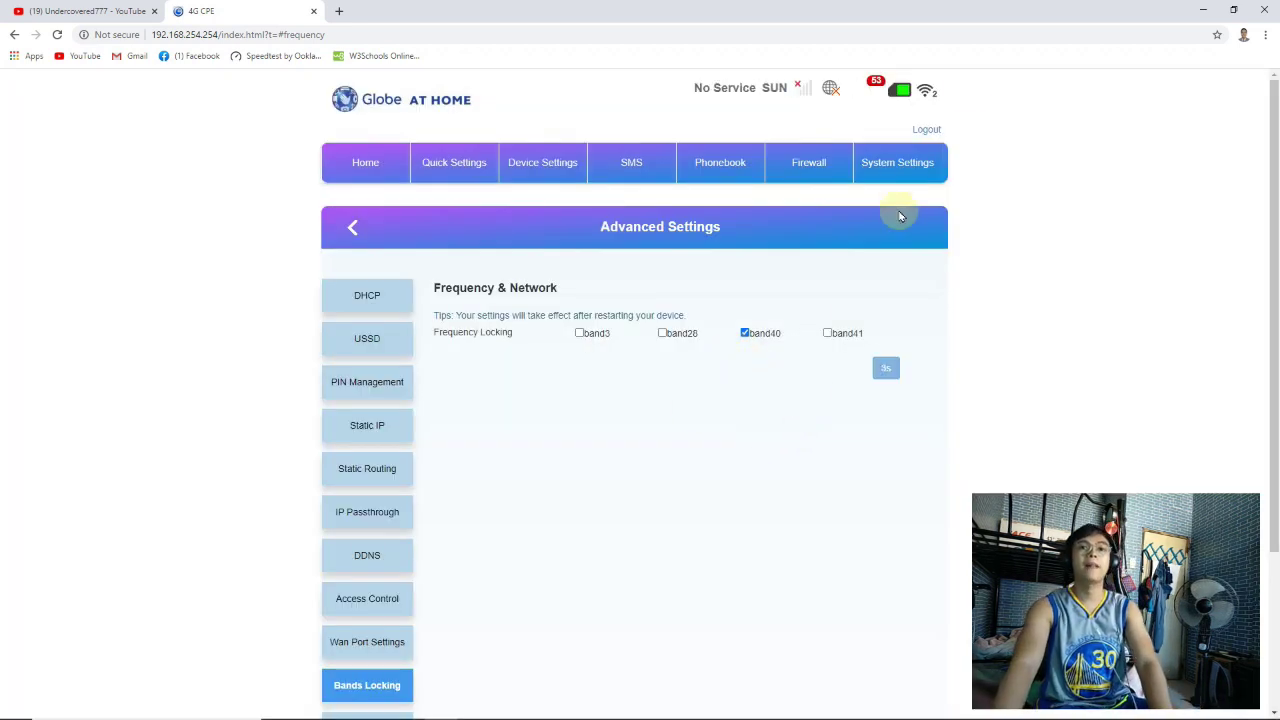
Open the Cell Locking settings page from the sidebar
scroll(608, 457, down, 2)
scroll(700, 280, up, 2)
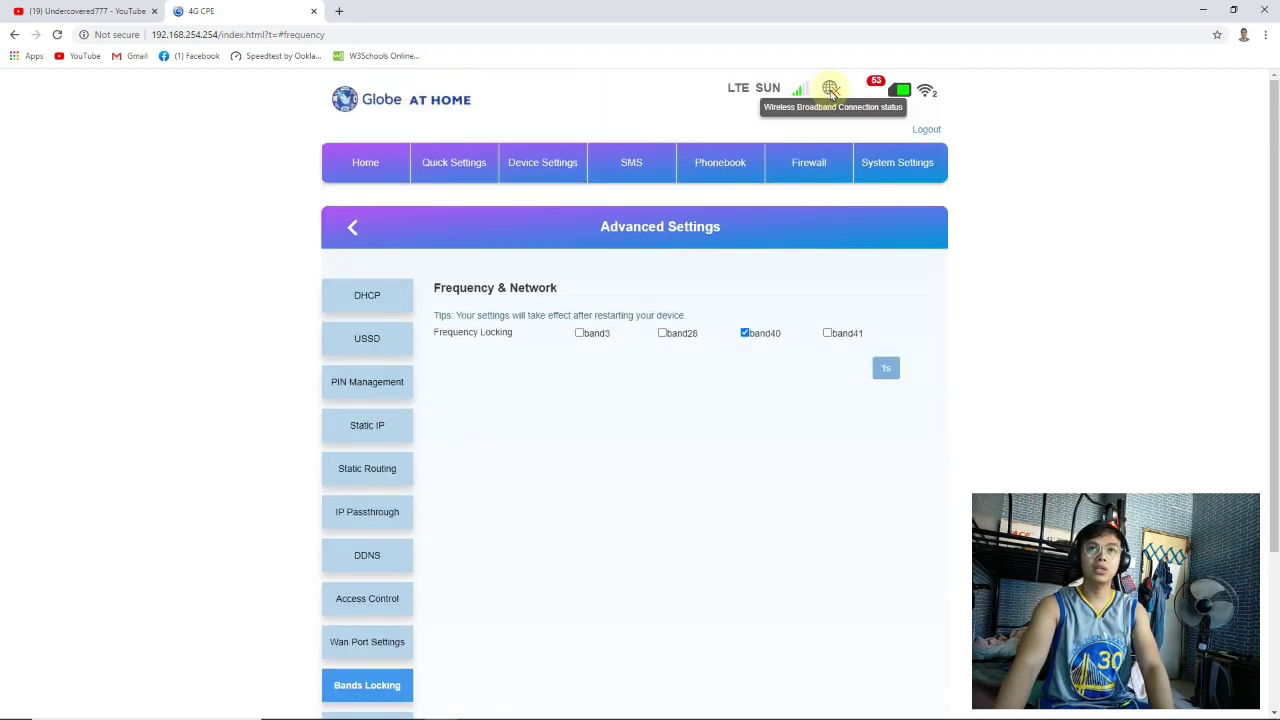
scroll(670, 436, down, 2)
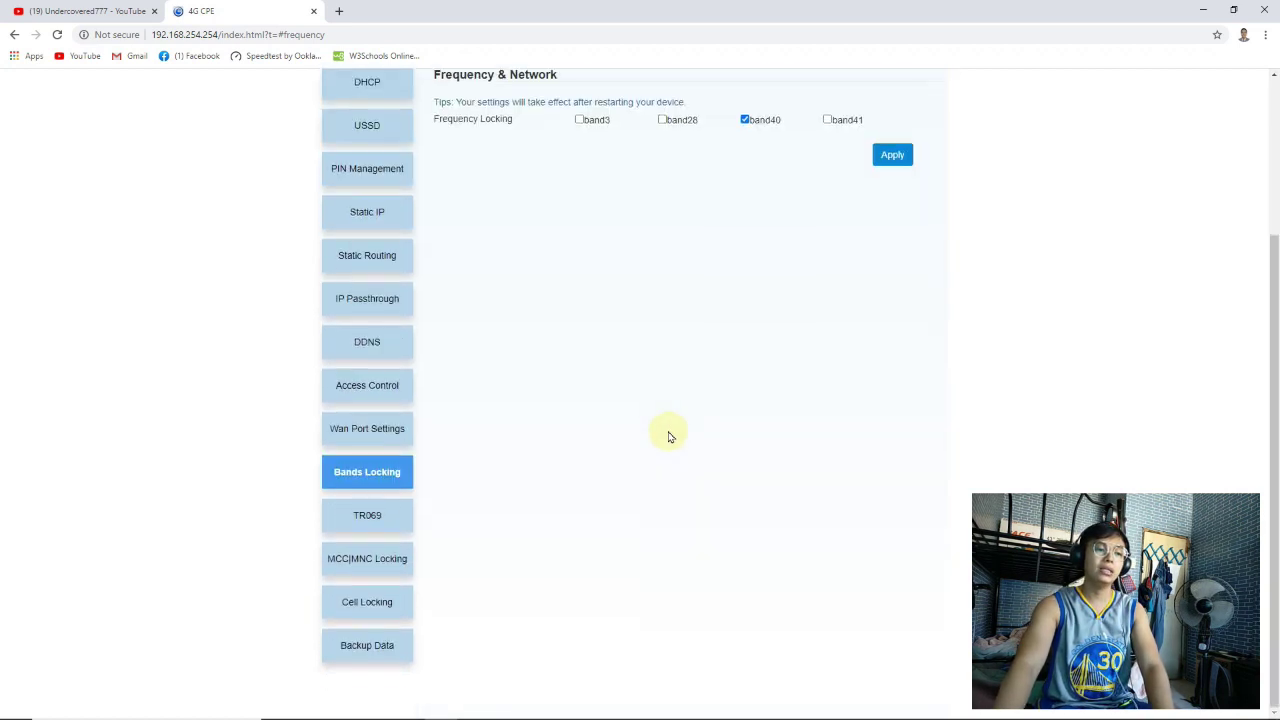
click(370, 601)
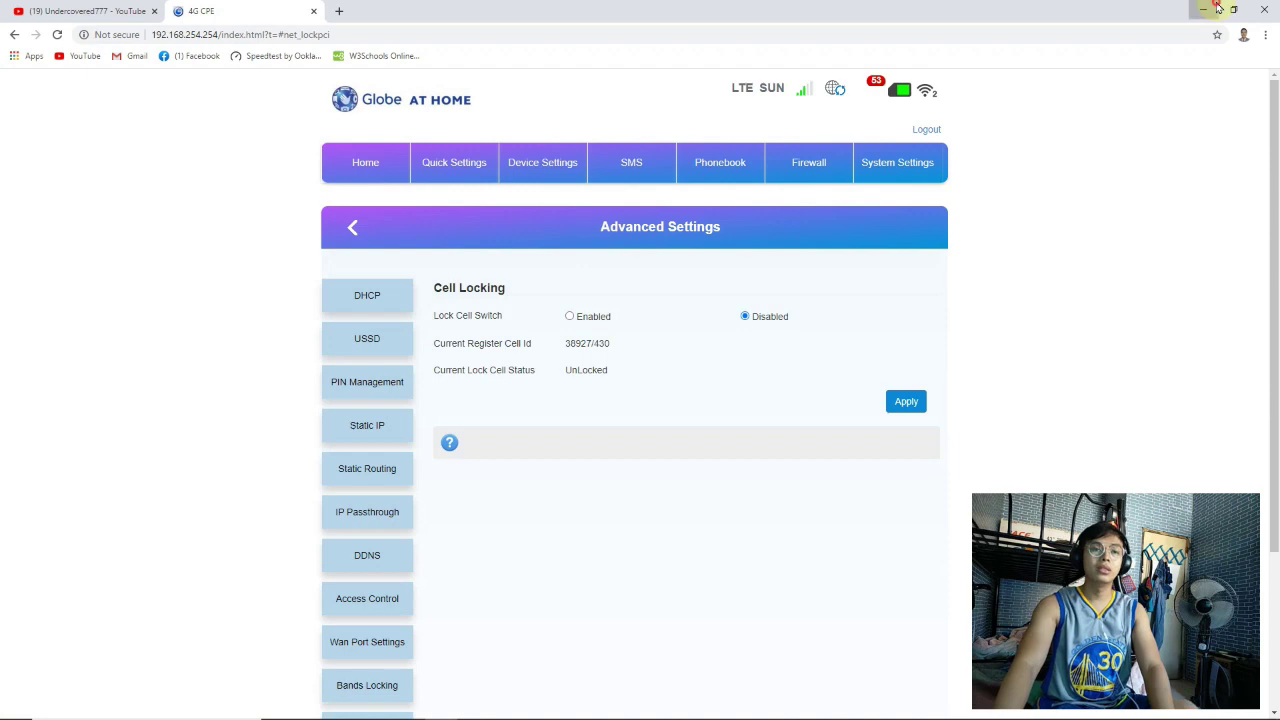
Enter EARFCN 38927 in Band 40 cell E15, yielding DL frequency 23277, then return to the router
click(1218, 8)
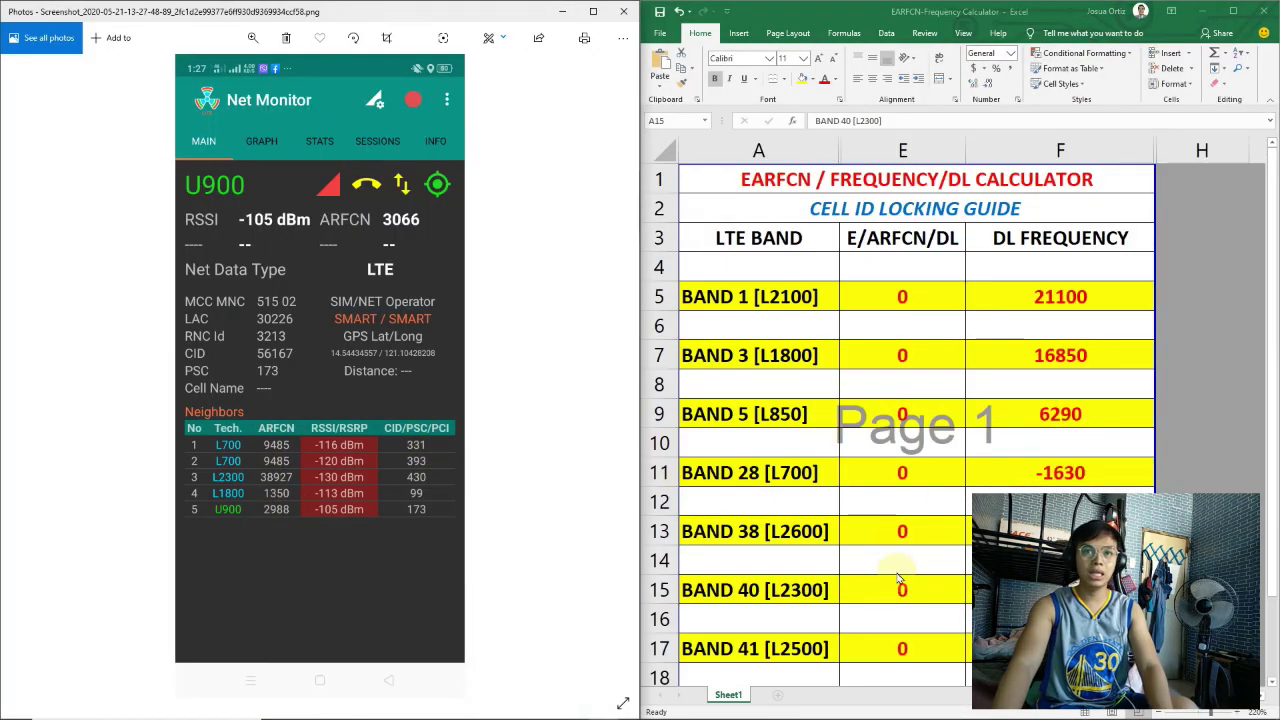
drag(900, 238, 900, 680)
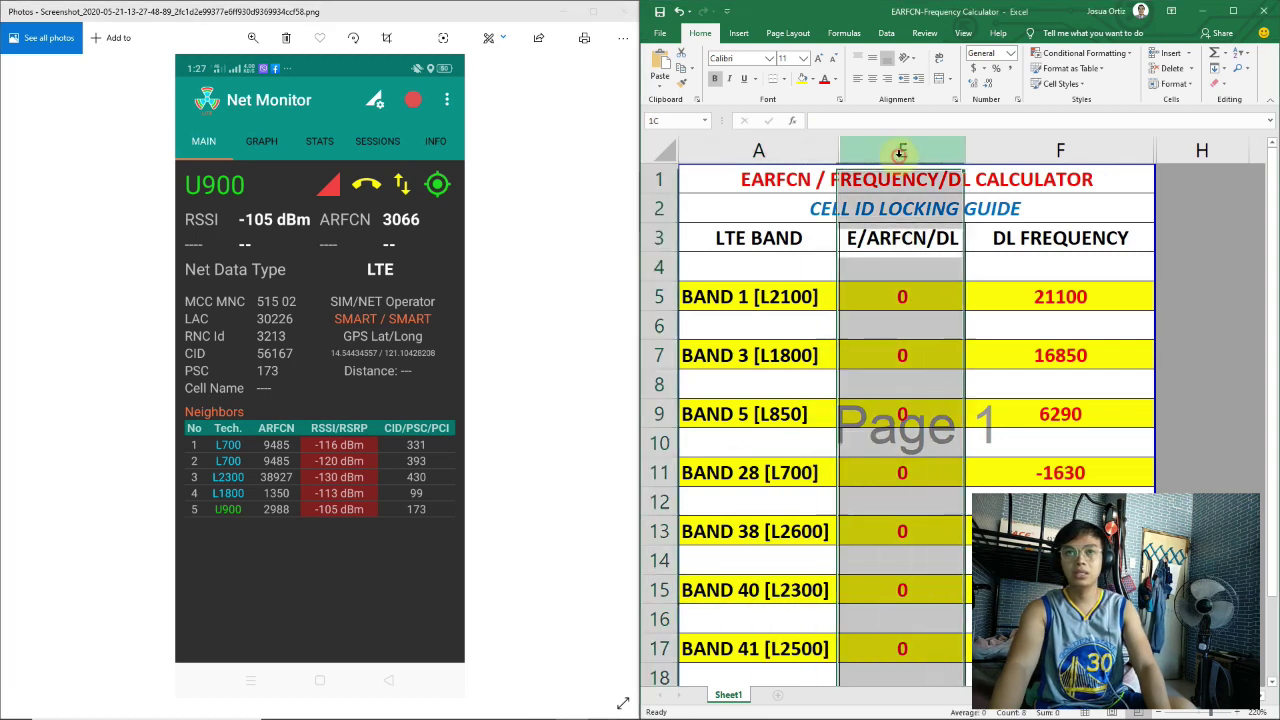
click(905, 589)
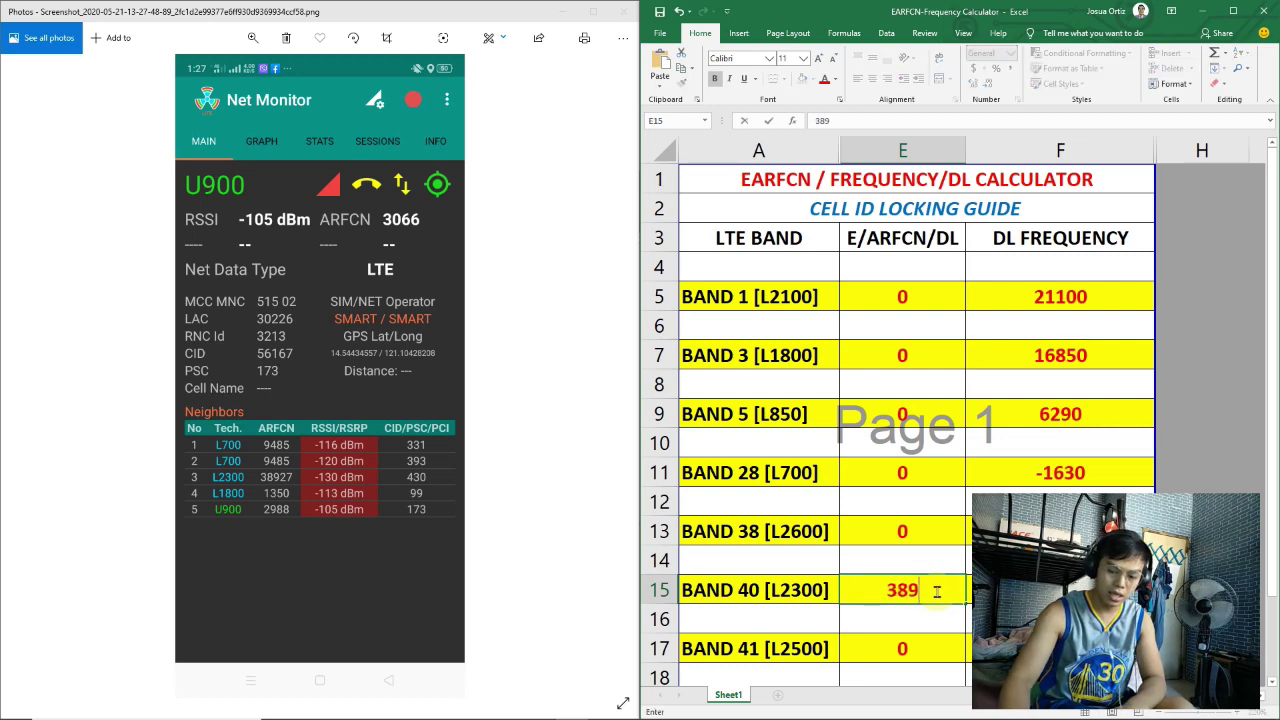
text(38927)
drag(980, 12, 703, 12)
click(719, 543)
click(760, 588)
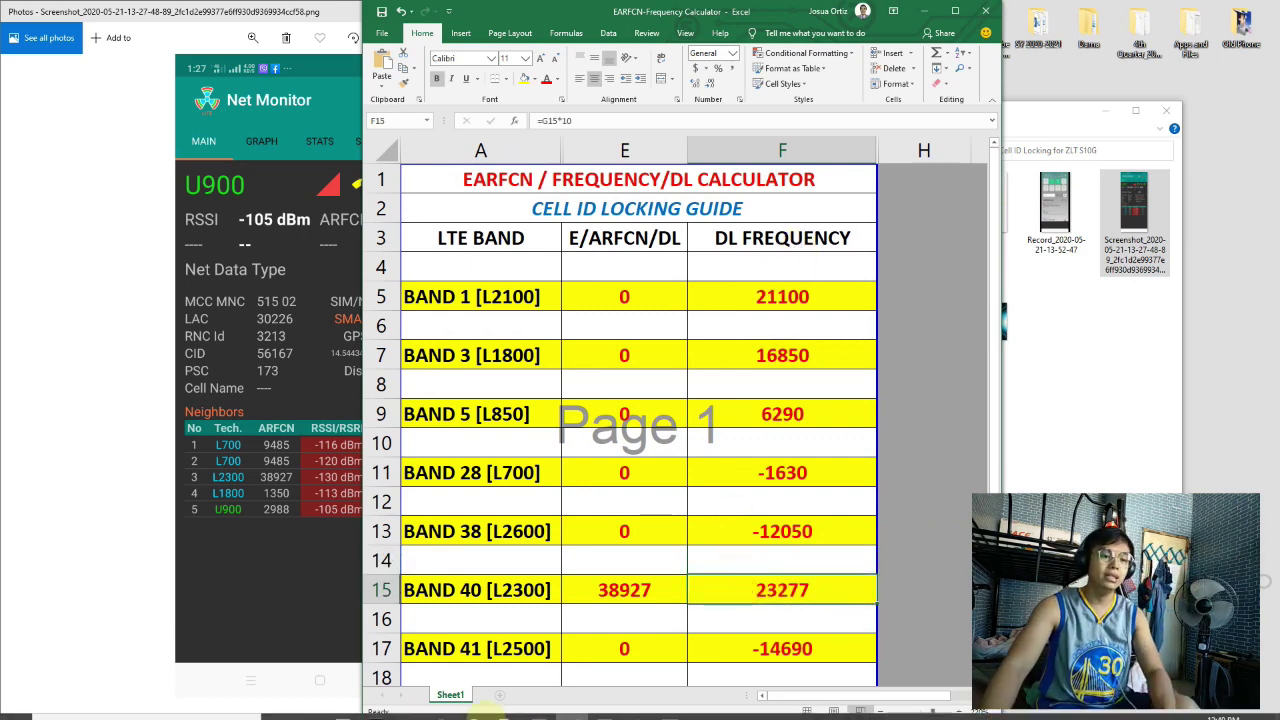
drag(604, 18, 698, 18)
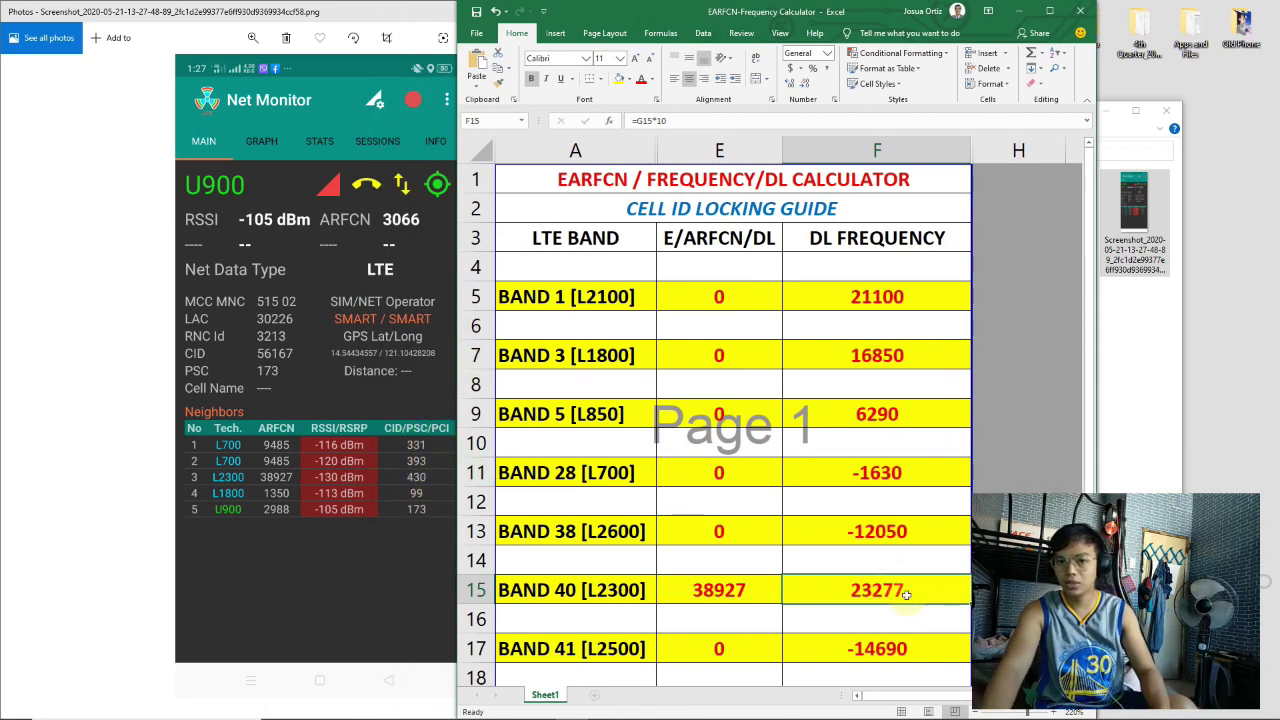
mouse_move(370, 712)
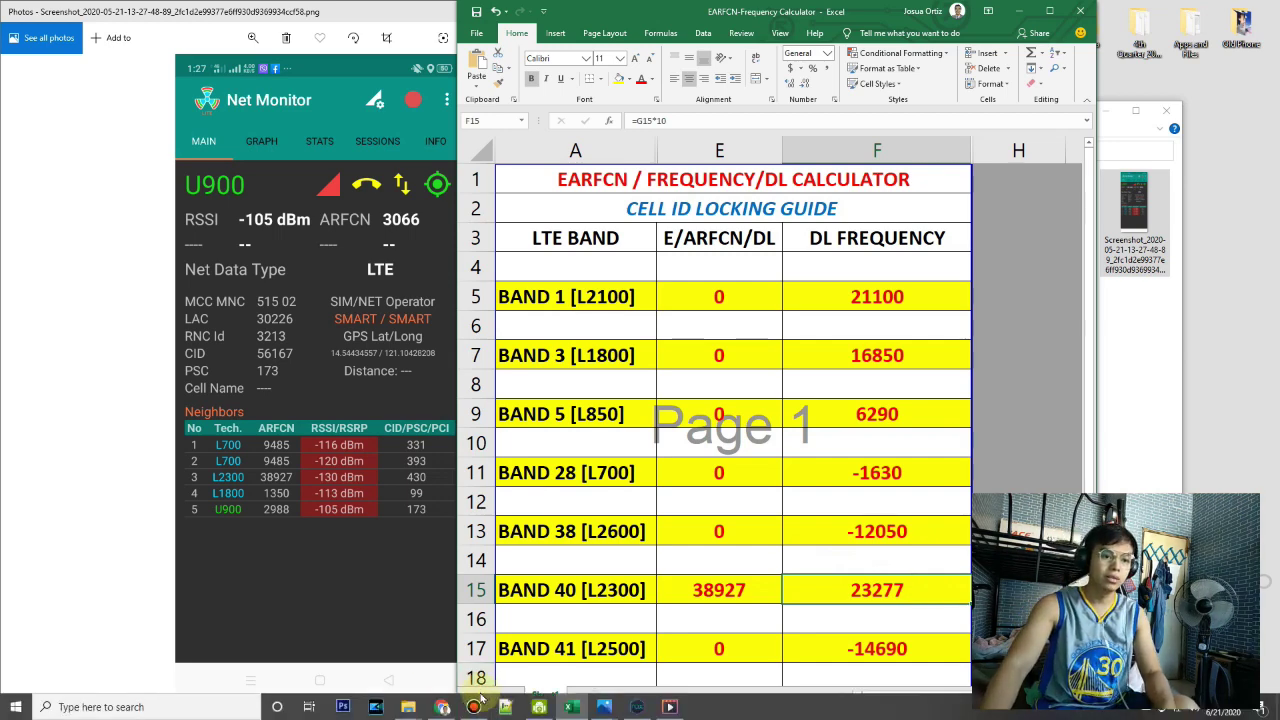
click(443, 708)
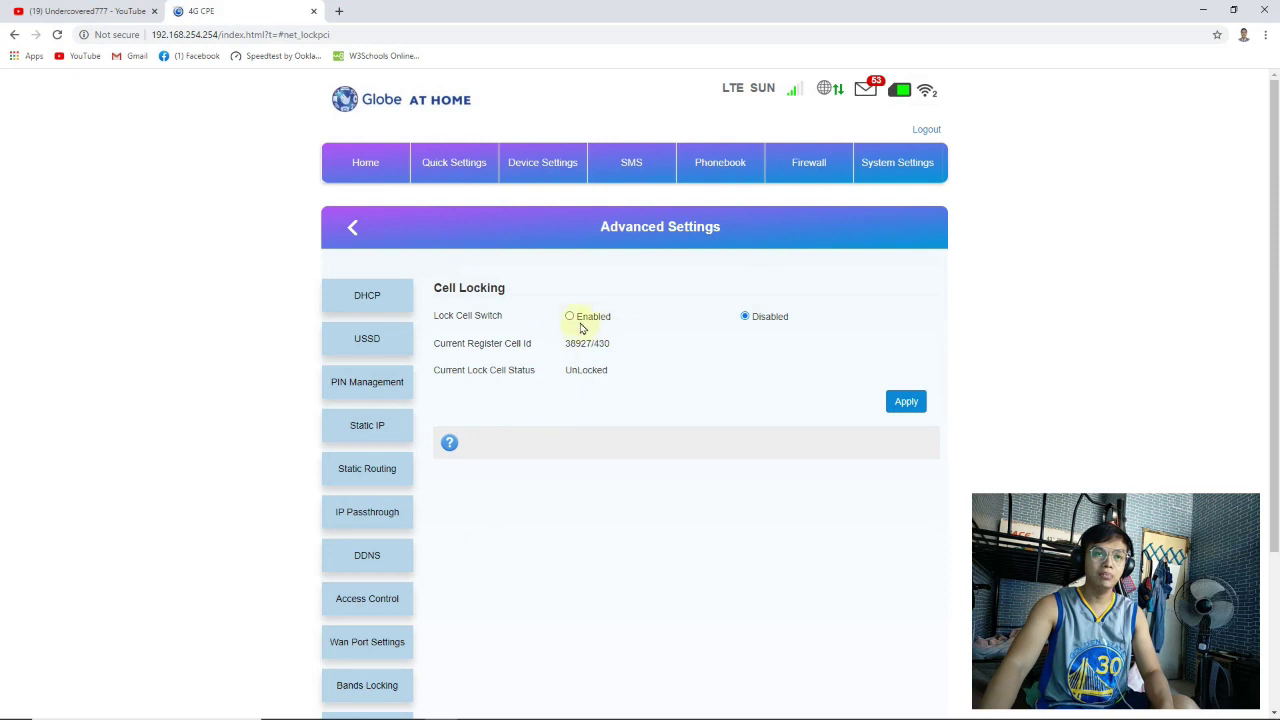
Enable the Lock Cell Switch and enter input frequency 23277 from the calculator
click(571, 317)
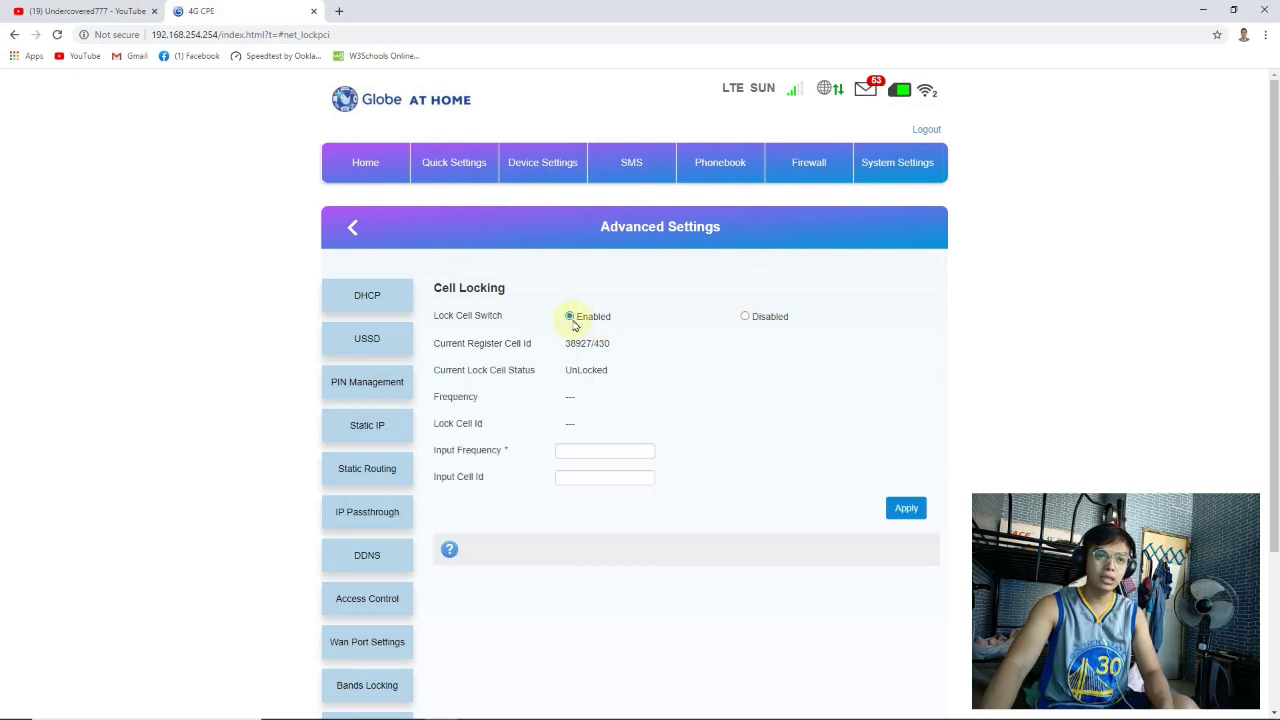
drag(470, 400, 671, 477)
click(563, 450)
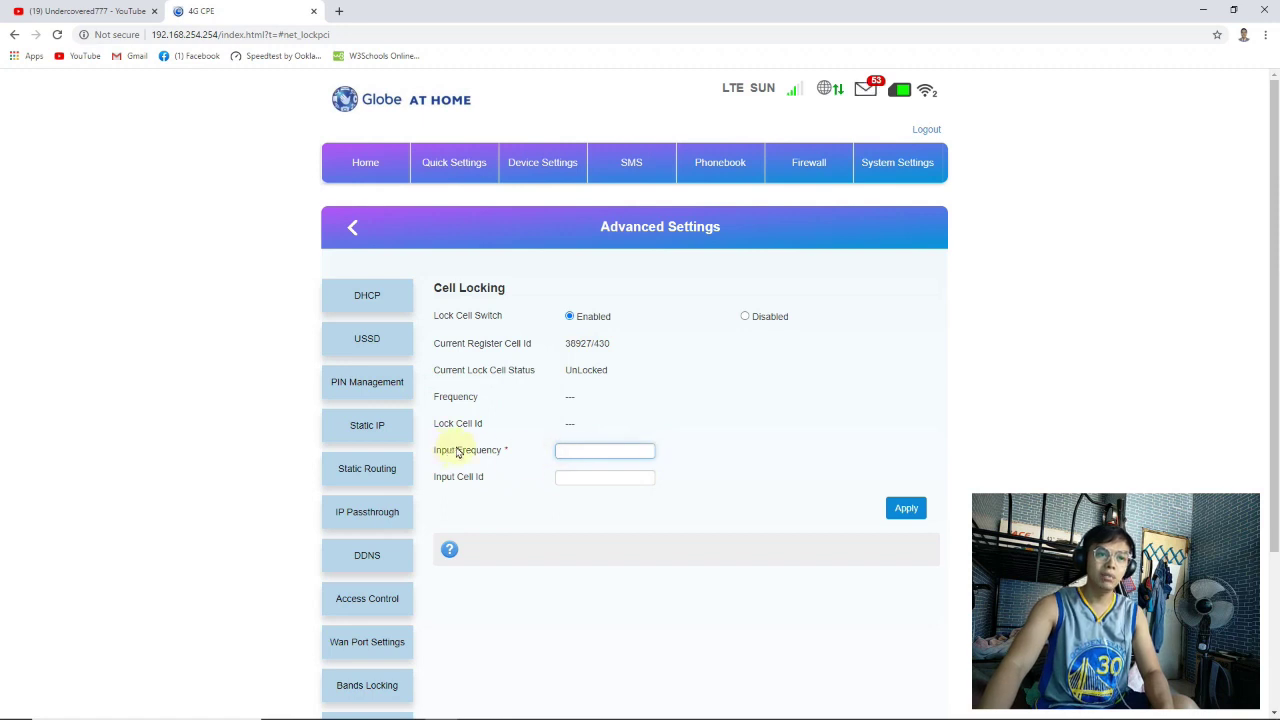
click(571, 707)
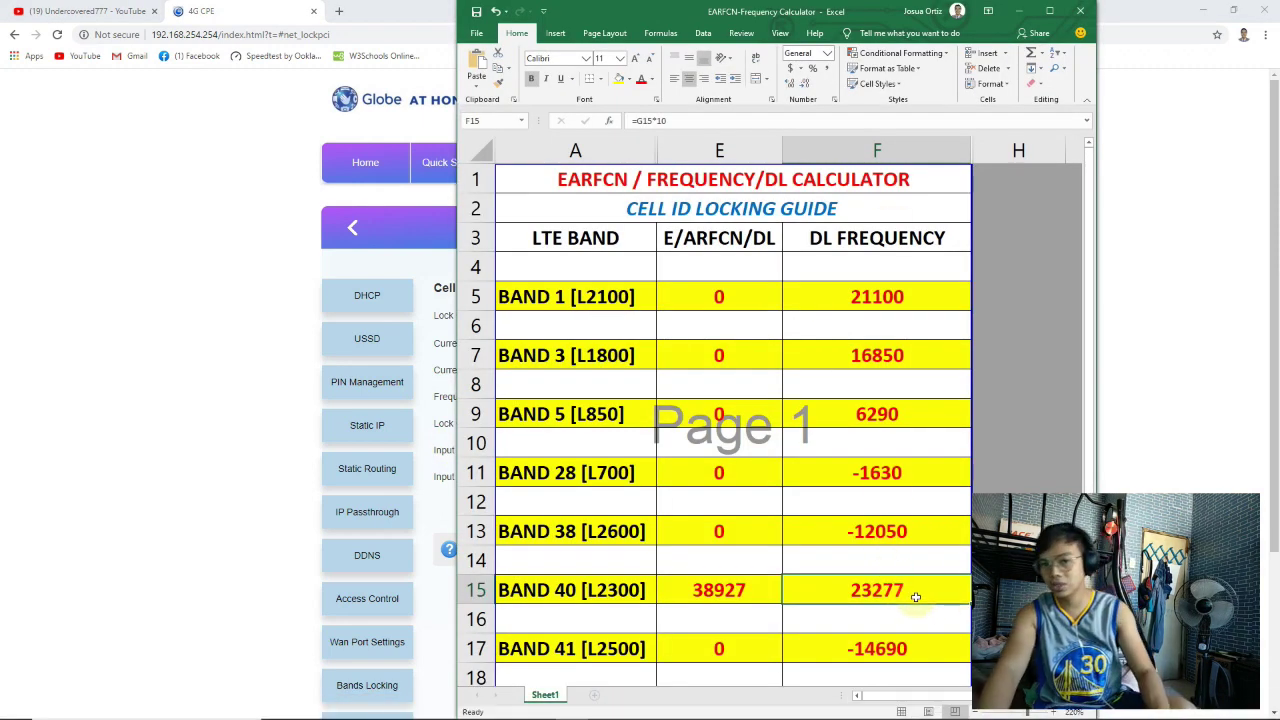
click(194, 457)
click(580, 448)
Enter cell ID 430 from the Net Monitor screenshot and apply the cell lock
click(600, 474)
mouse_move(523, 712)
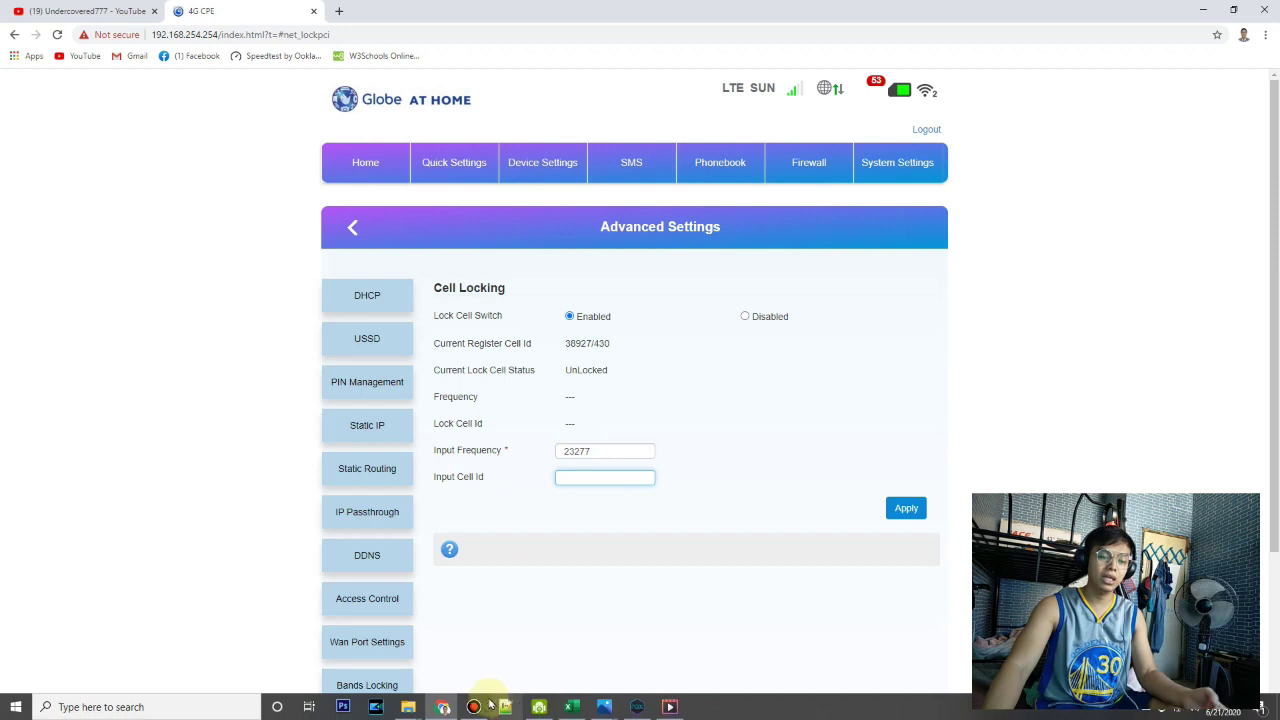
mouse_move(601, 710)
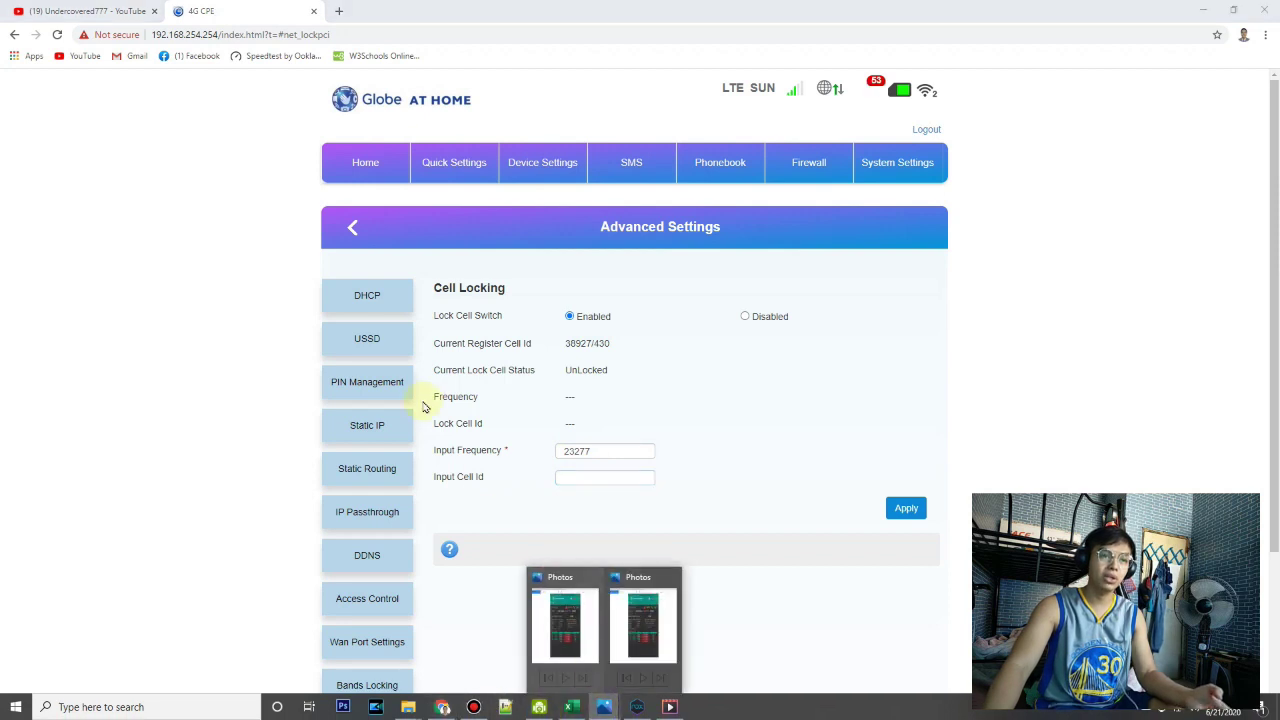
click(576, 637)
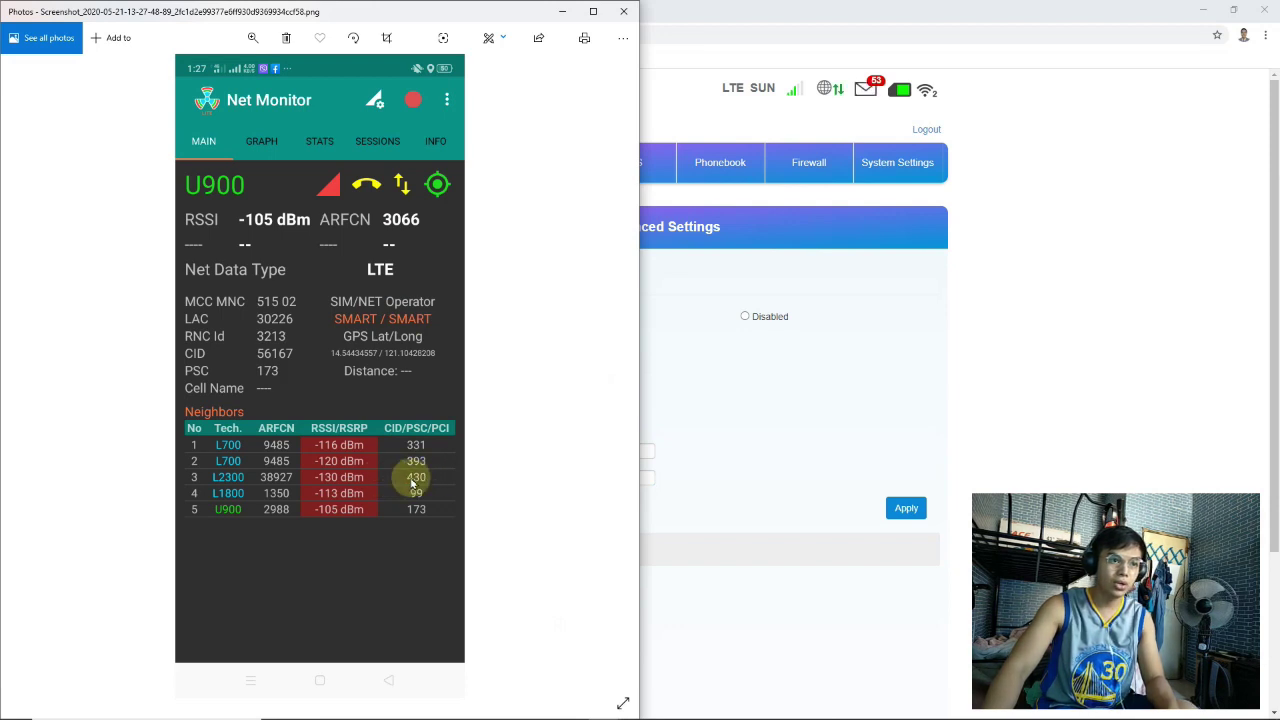
click(690, 470)
key(alt+Tab)
click(759, 438)
click(600, 479)
click(828, 430)
scroll(894, 414, down, 3)
click(899, 376)
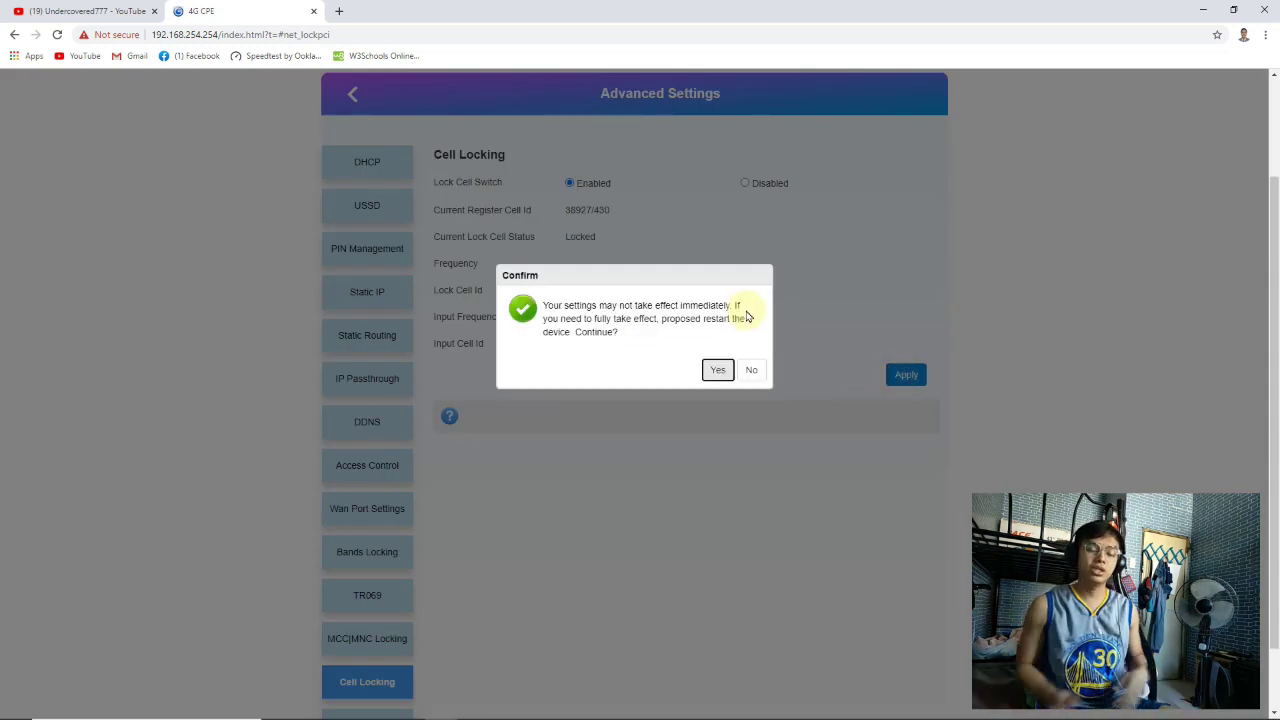
Restart the Globe router to apply the cell lock and acknowledge the logged-out alert
click(726, 370)
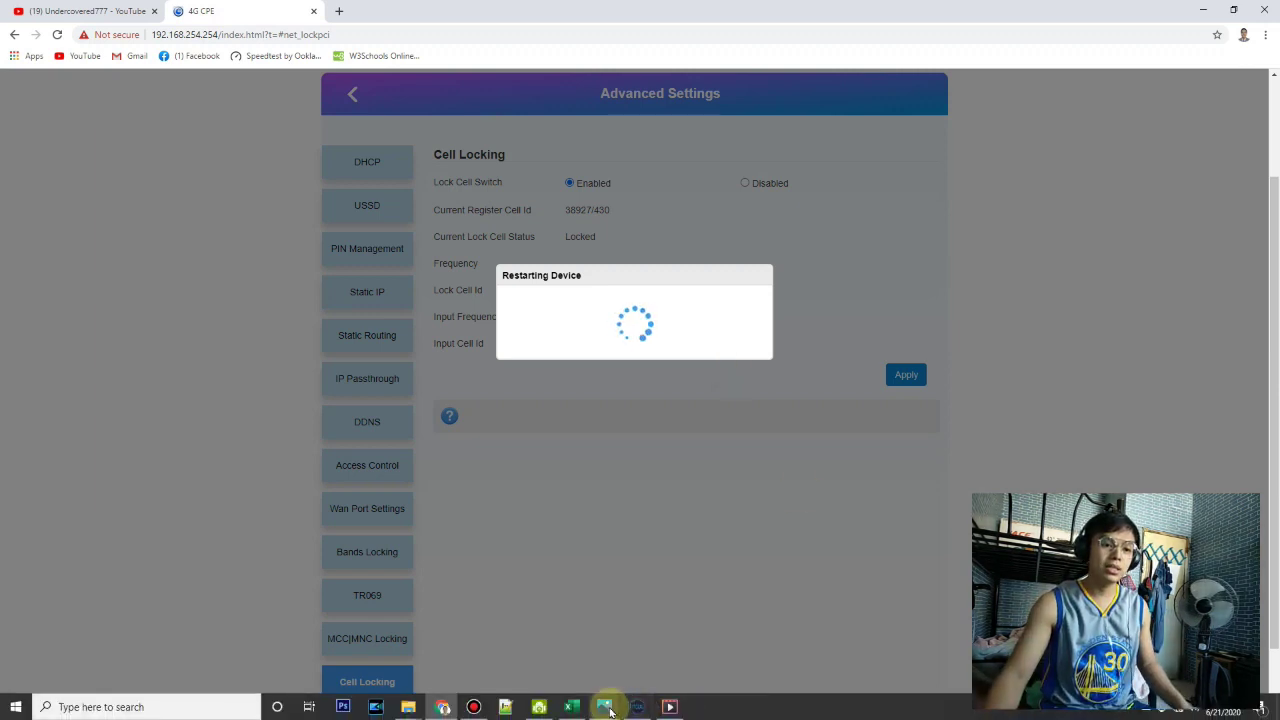
mouse_move(608, 708)
click(565, 625)
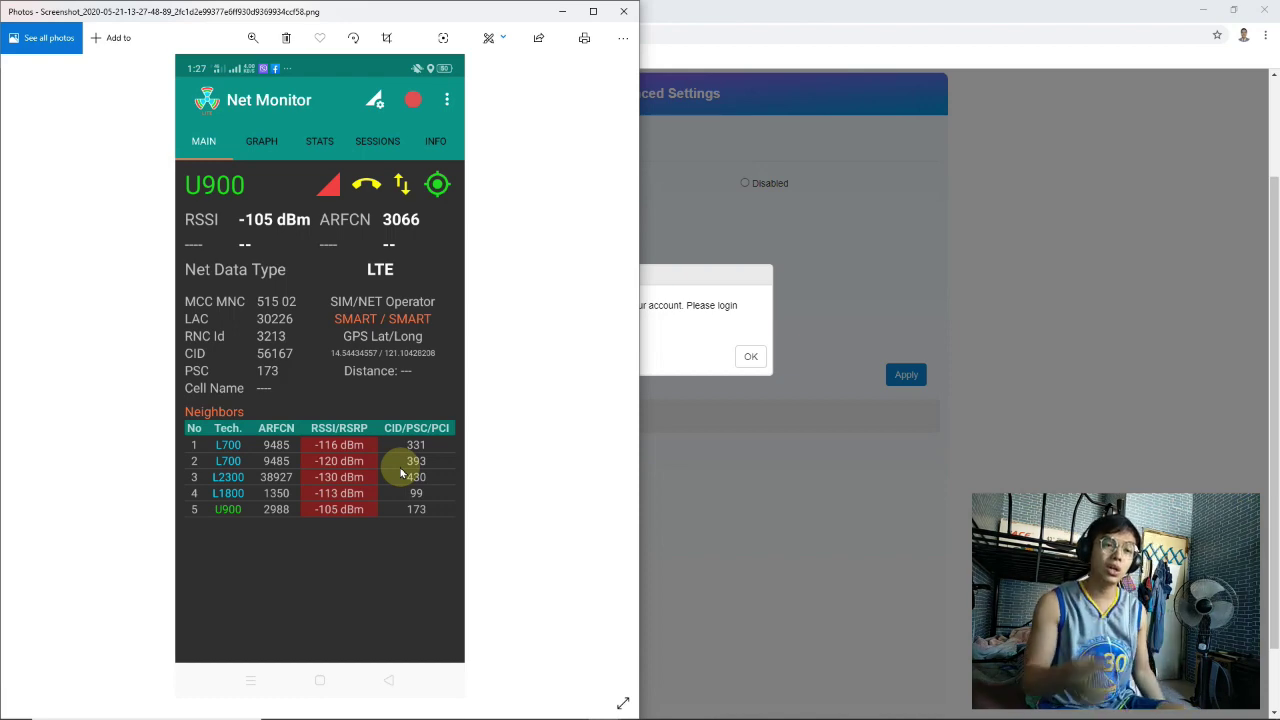
click(566, 10)
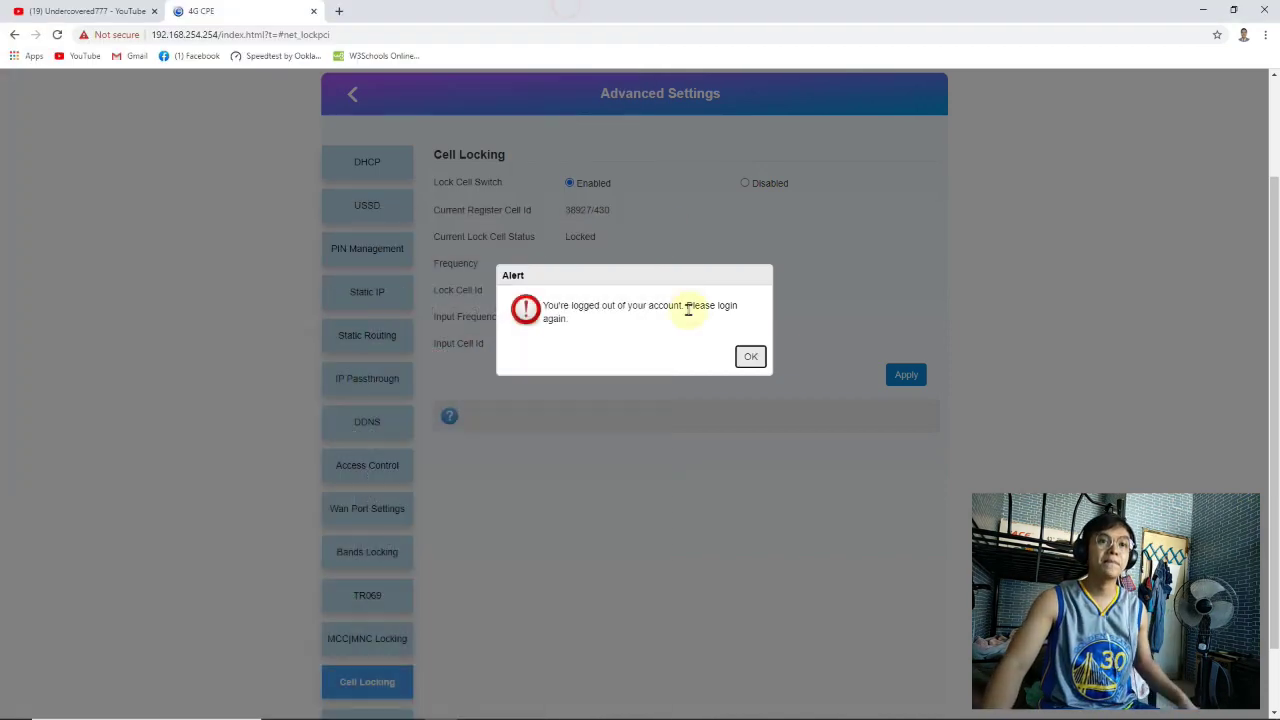
click(750, 356)
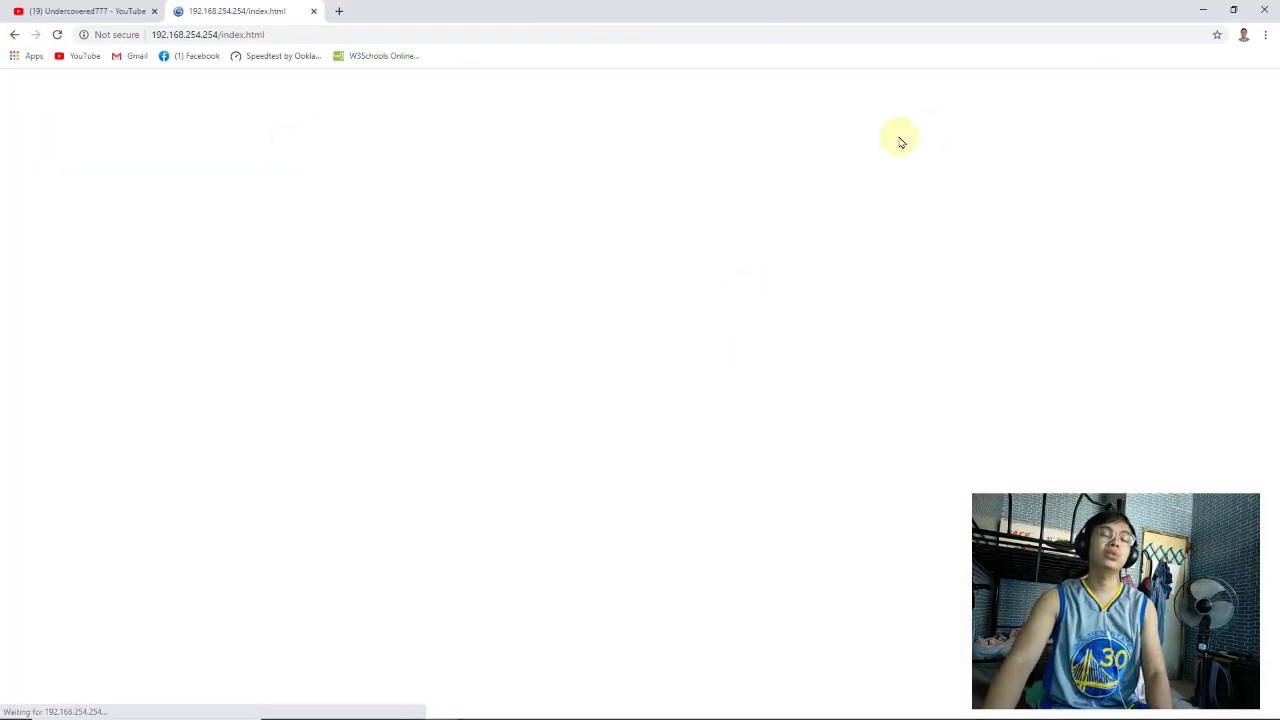
Log back into the Globe At Home admin using the saved login
click(930, 131)
click(651, 294)
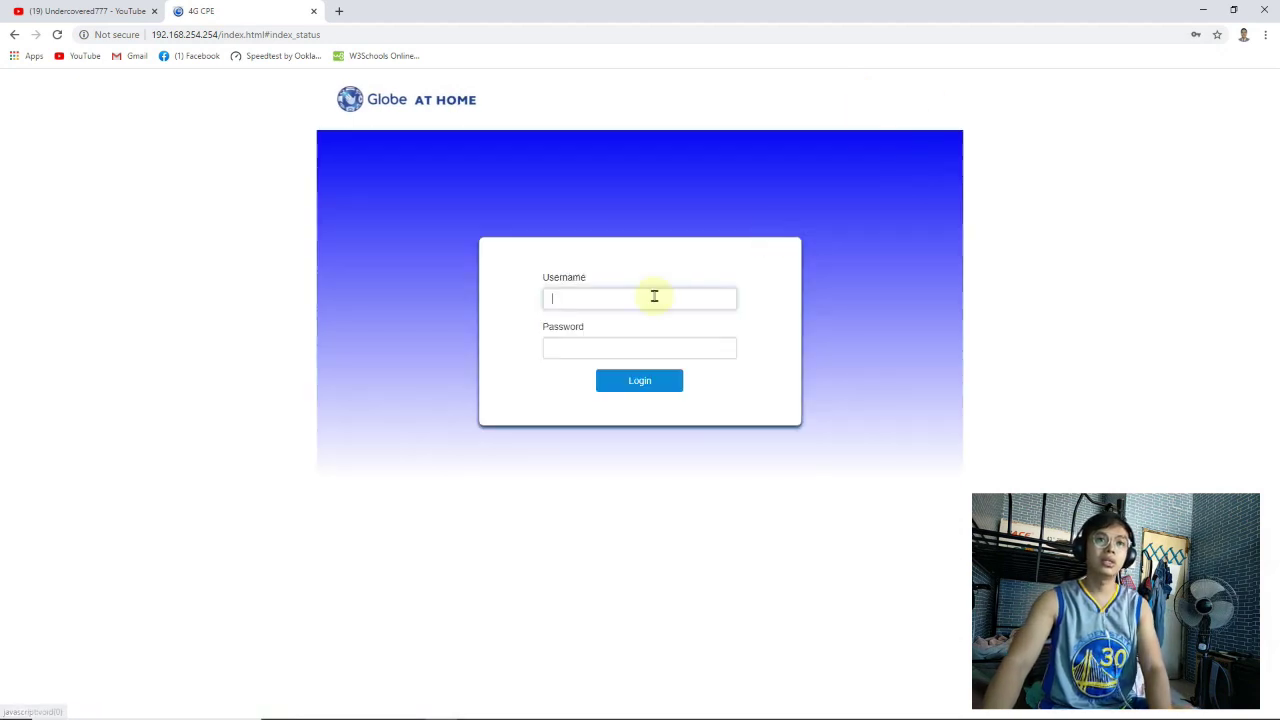
text(user)
click(576, 334)
key(Return)
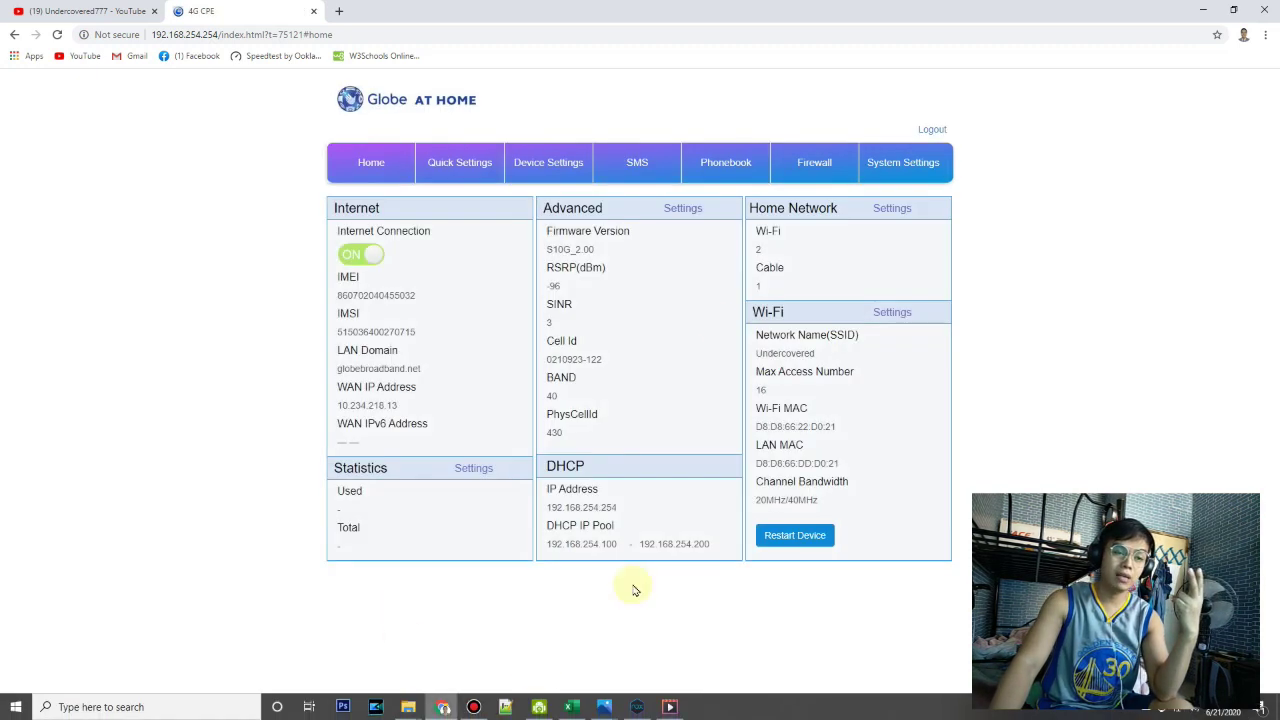
Go to Device Settings > Advanced Settings > Cell Locking to confirm frequency 23277, cell 430
click(551, 161)
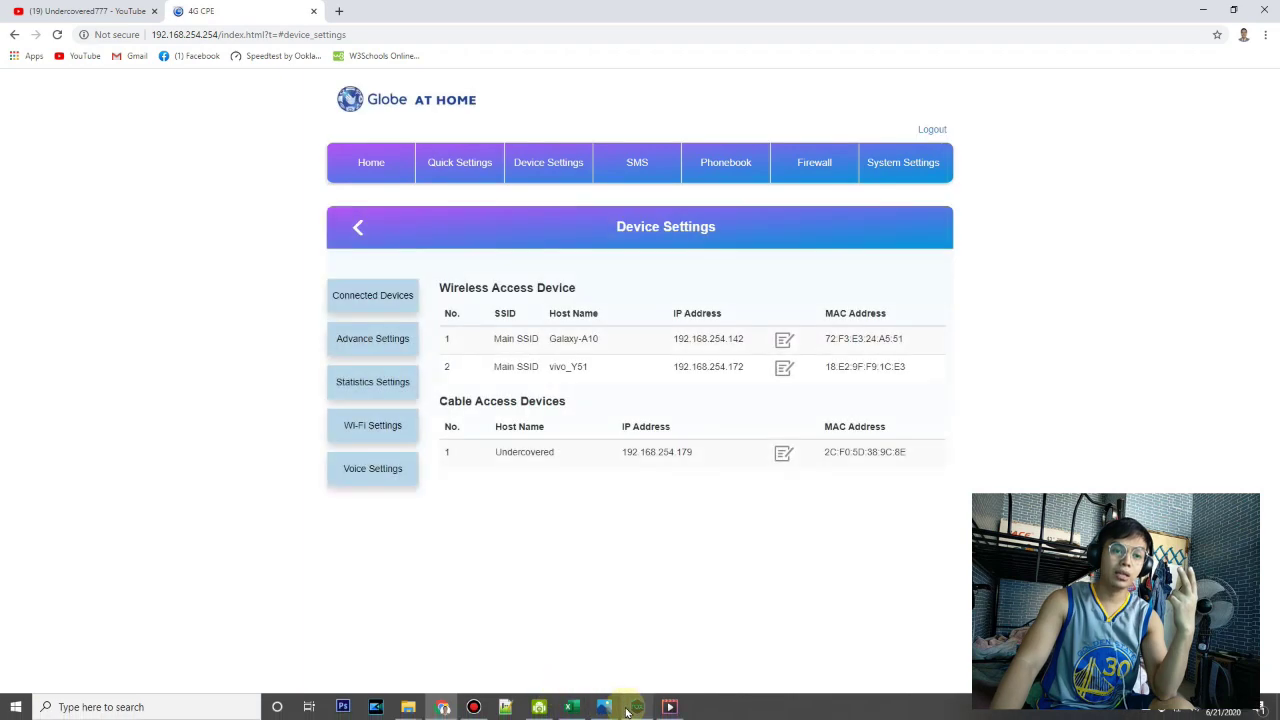
click(573, 707)
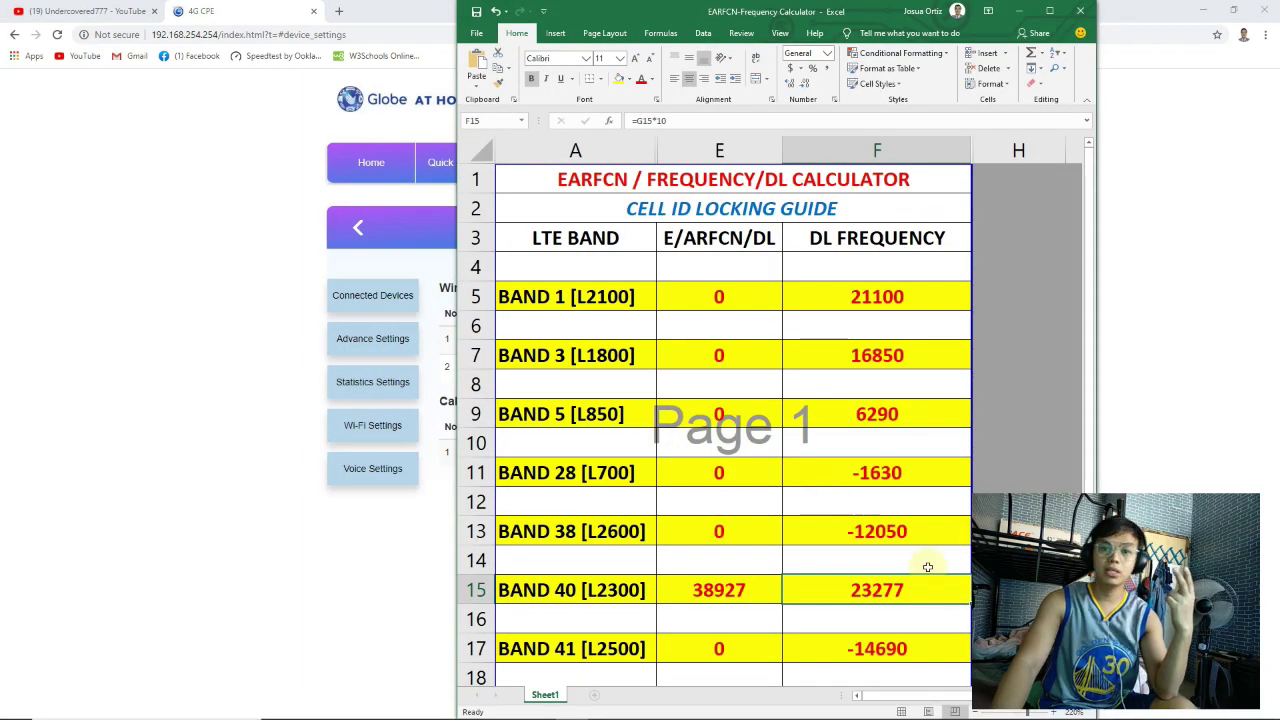
click(371, 404)
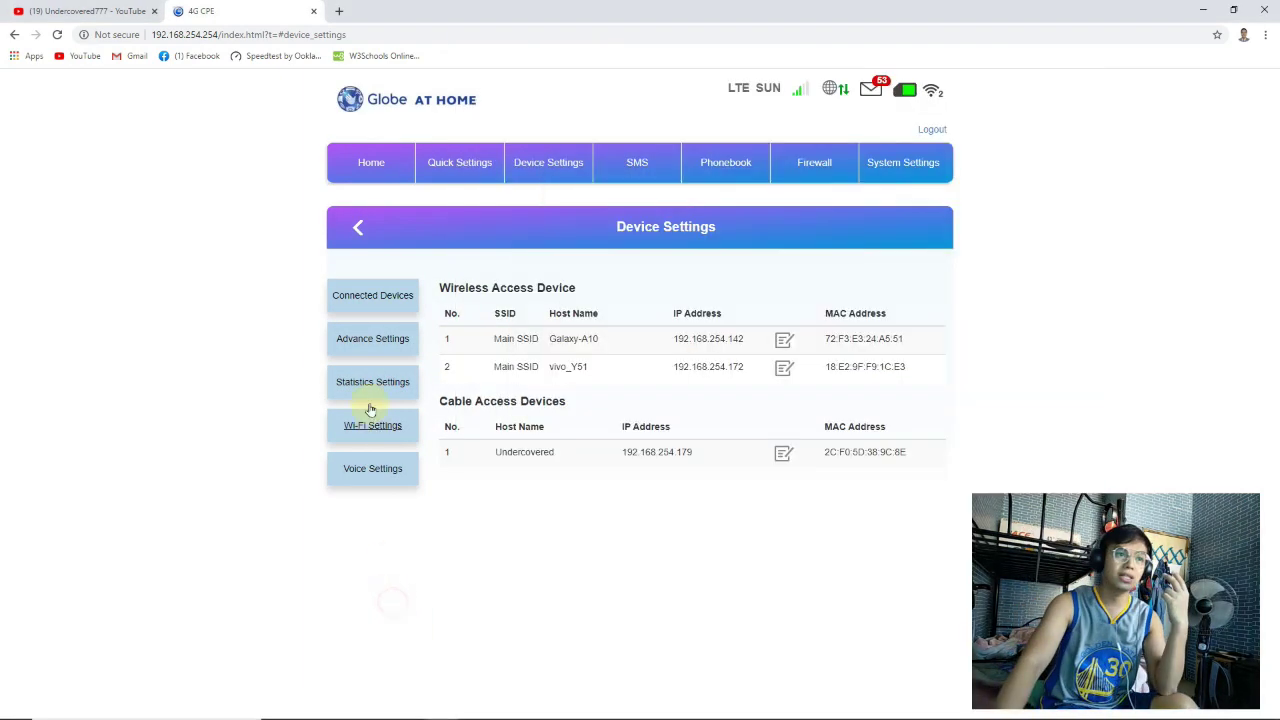
click(373, 338)
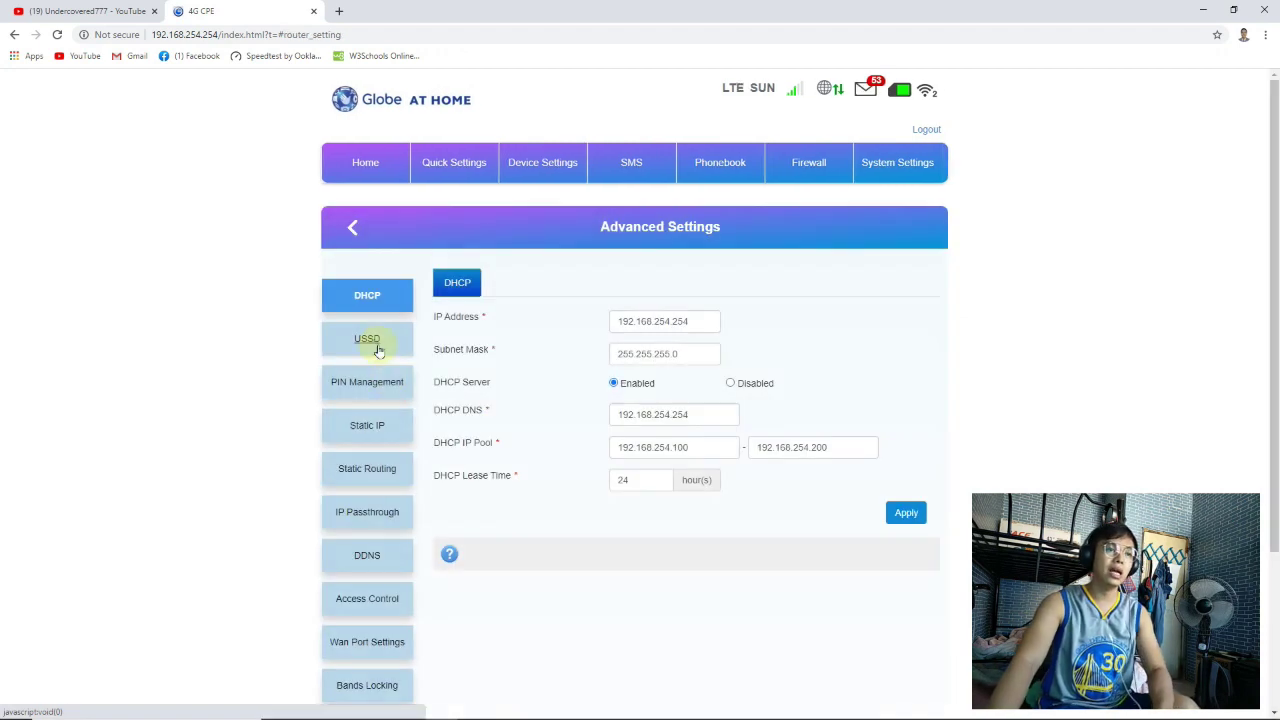
scroll(385, 515, down, 2)
click(385, 601)
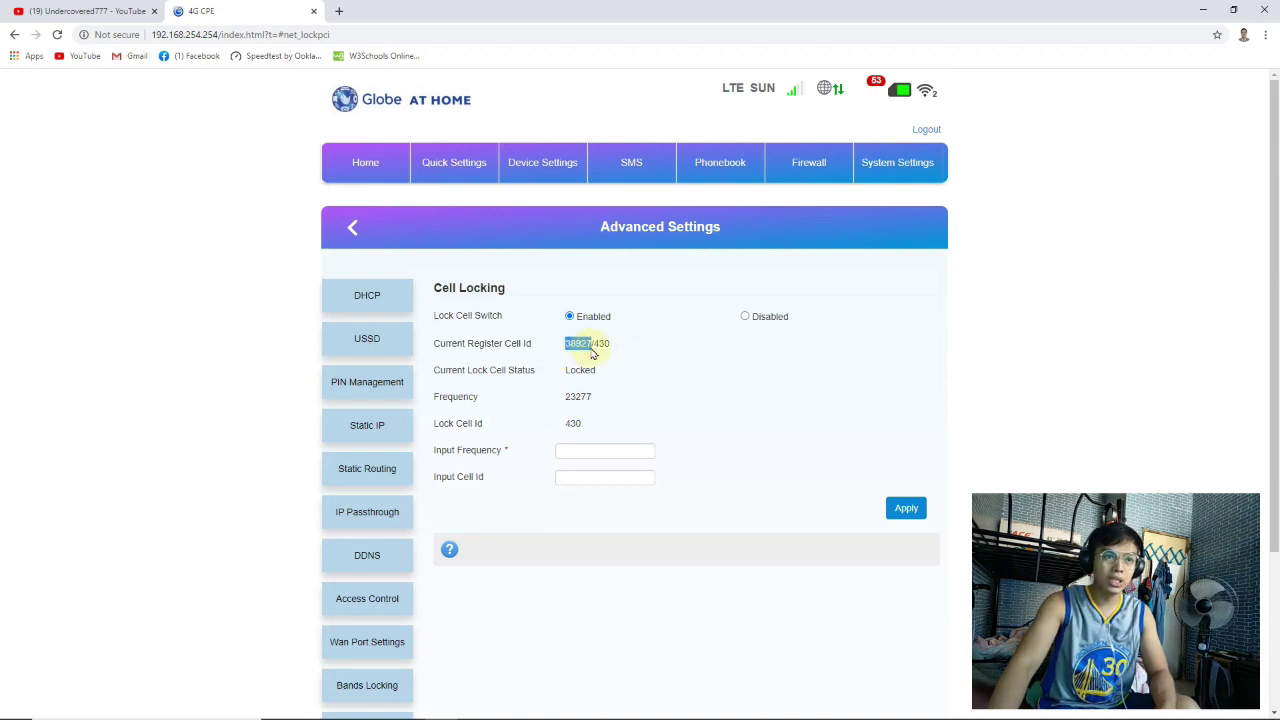
Check locked cell 38927/430 and frequency 23277 against the Net Monitor screenshot, then minimize Chrome
click(628, 348)
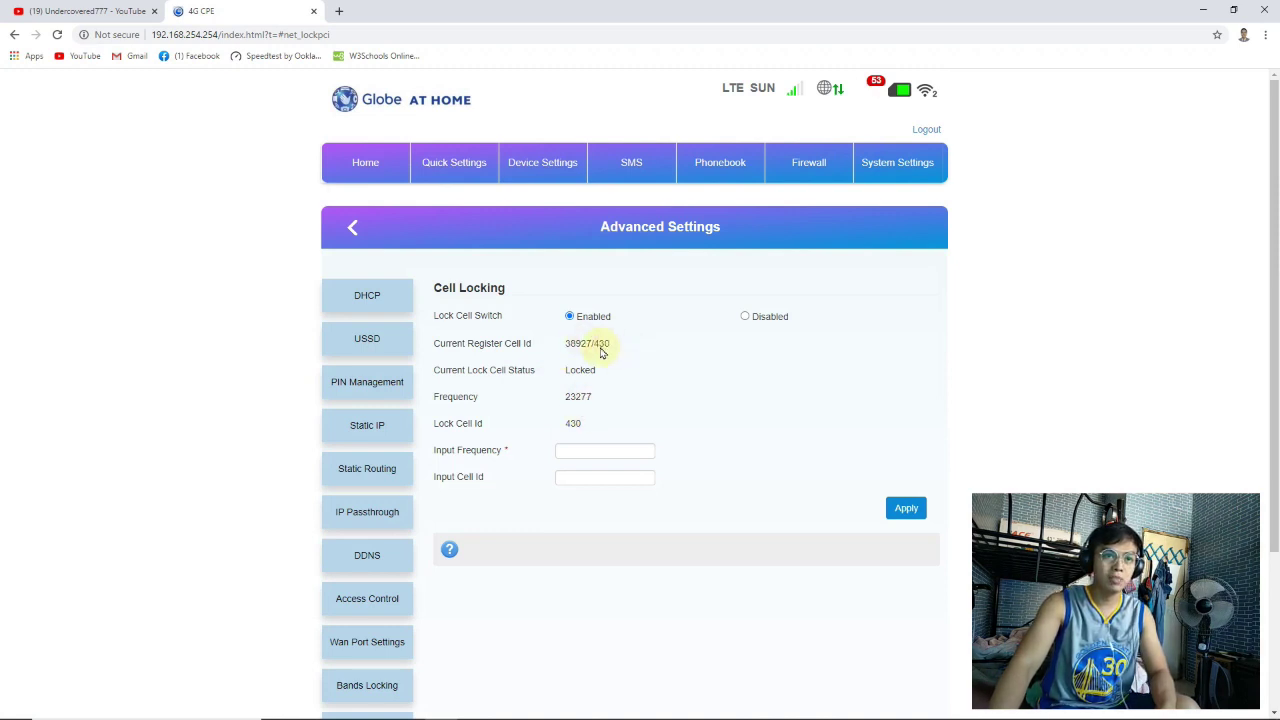
click(553, 348)
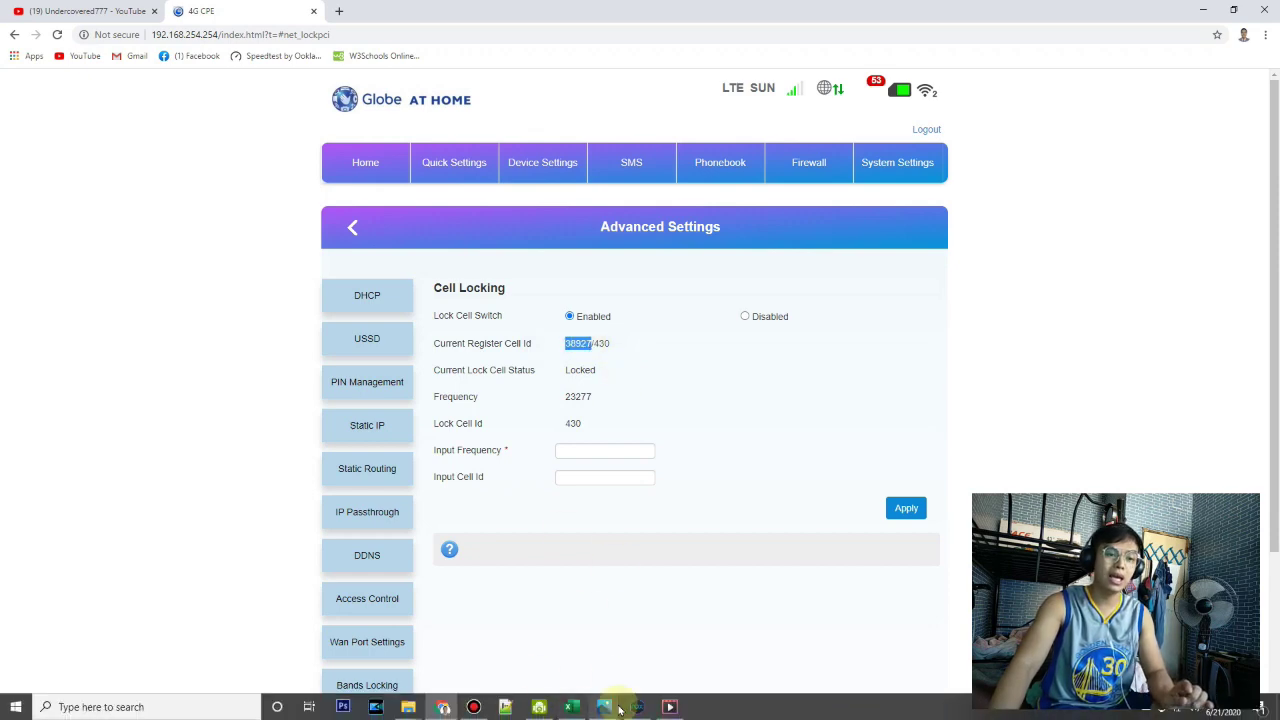
mouse_move(608, 712)
click(565, 622)
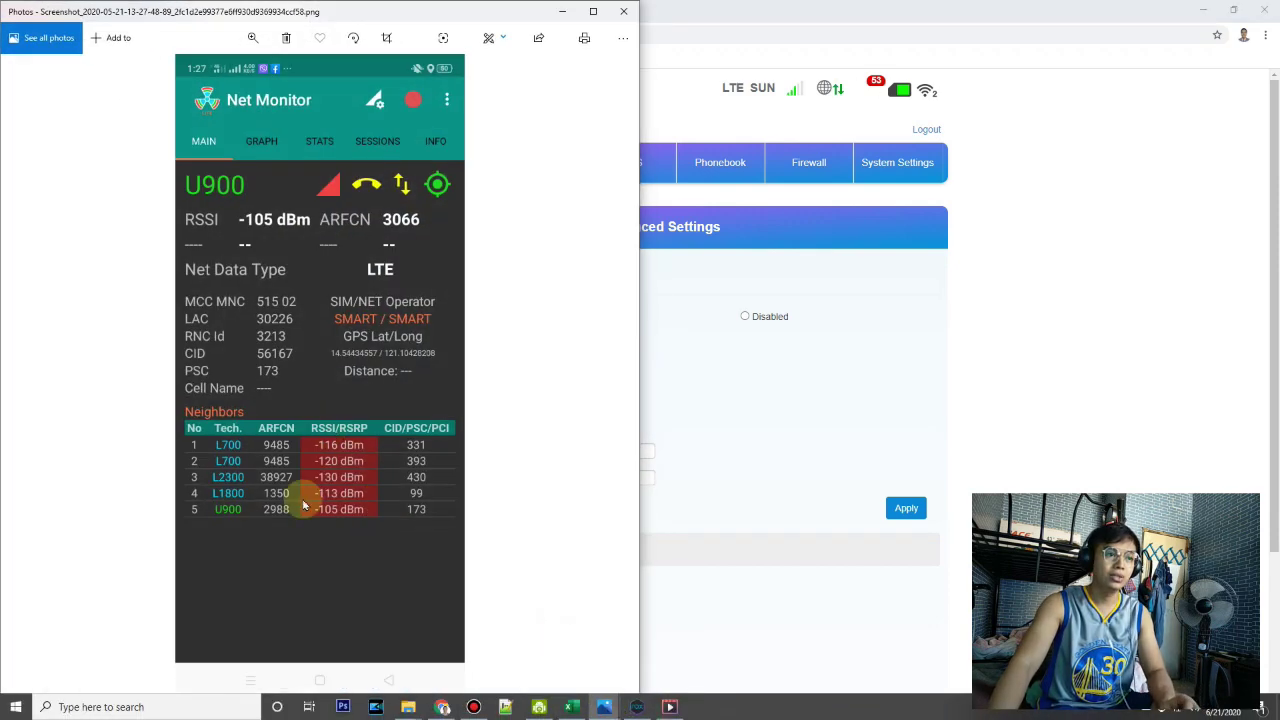
click(735, 362)
drag(569, 404, 610, 406)
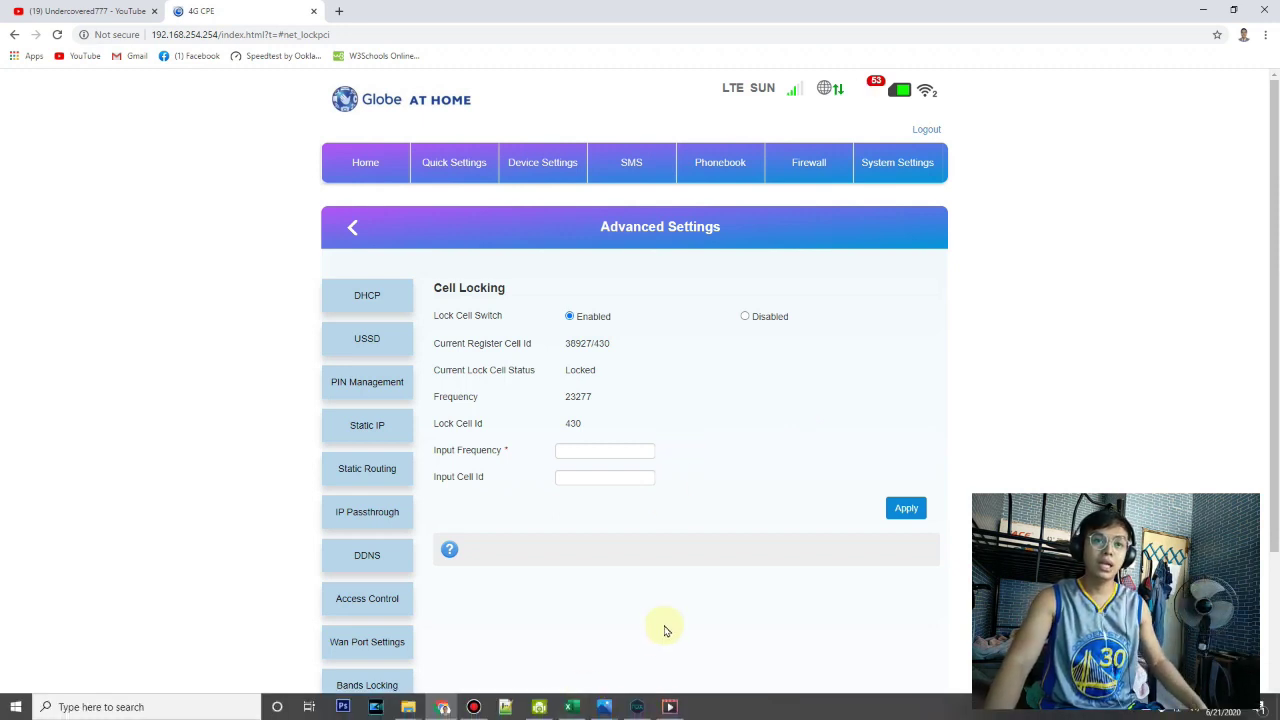
mouse_move(509, 715)
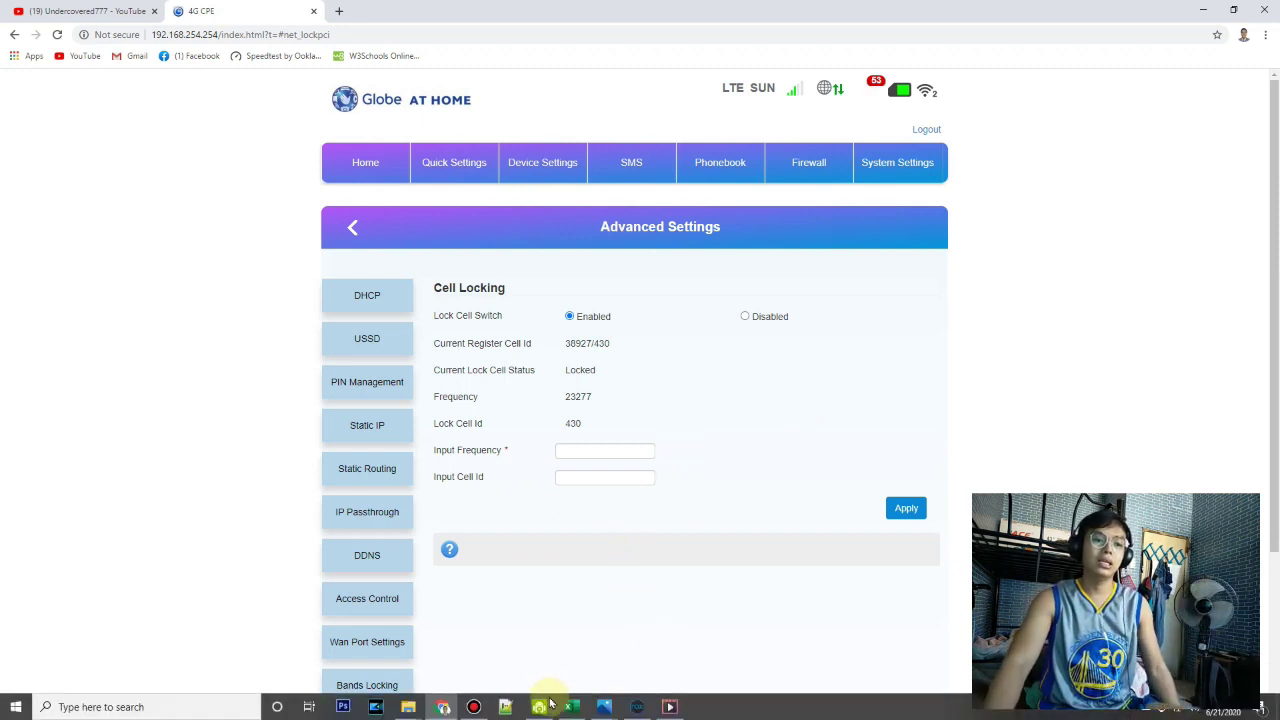
click(443, 707)
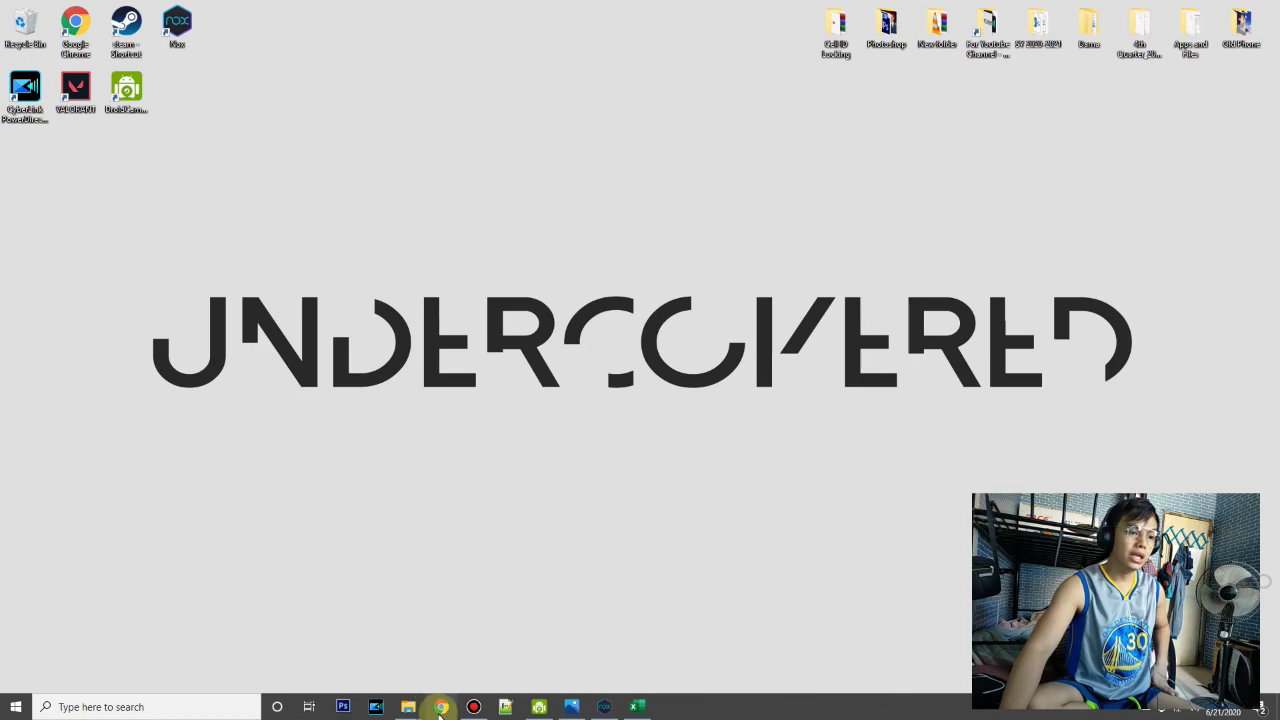
Load the Huawei B310 admin at 192.168.8.1 and log in as admin with the account password
click(440, 710)
text(192.168.8.1)
key(Return)
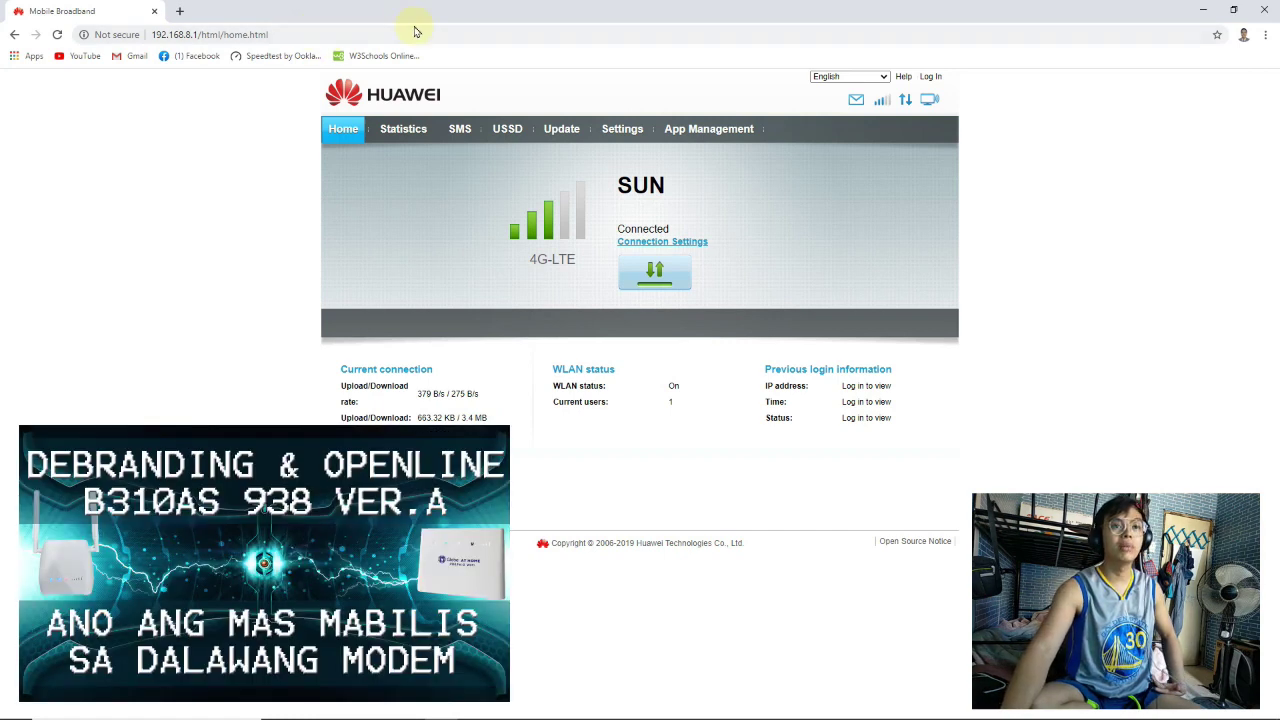
click(931, 77)
text(admin)
key(Tab)
text(admin)
key(Return)
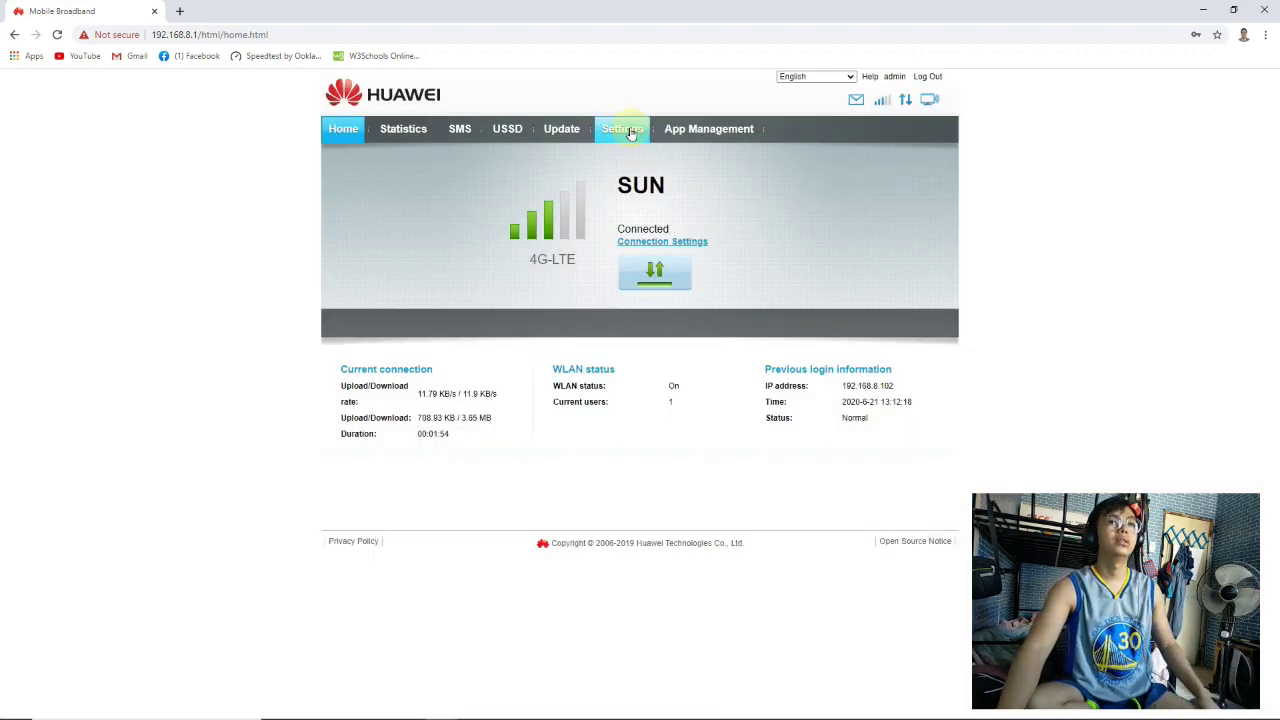
Review Settings > System > Device Information (Band 41, 39965) beside the Net Monitor screenshot
click(630, 133)
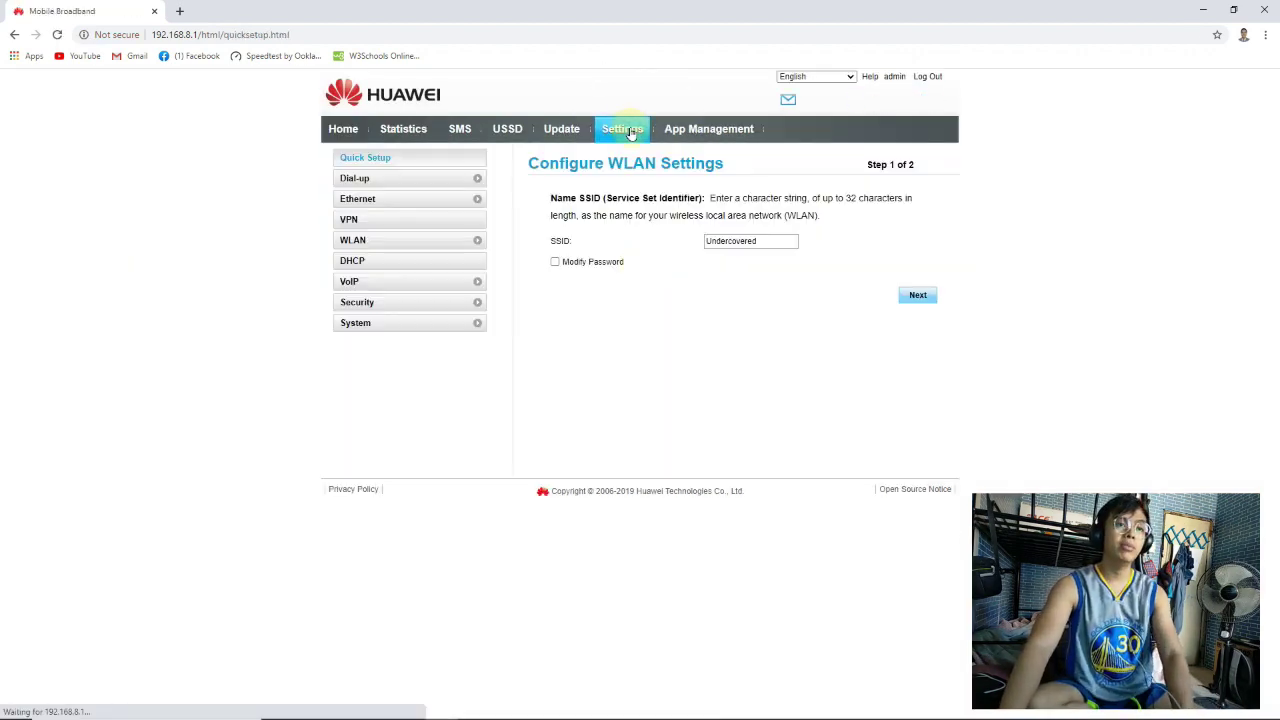
click(357, 323)
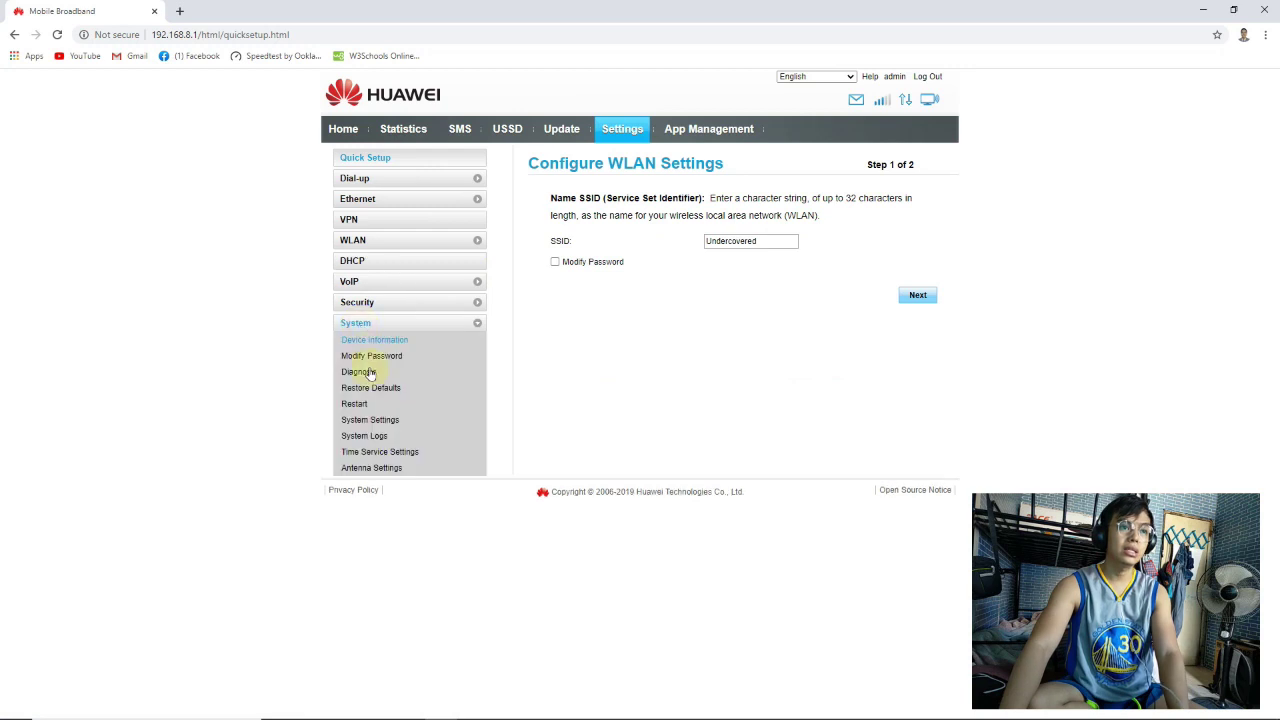
click(374, 341)
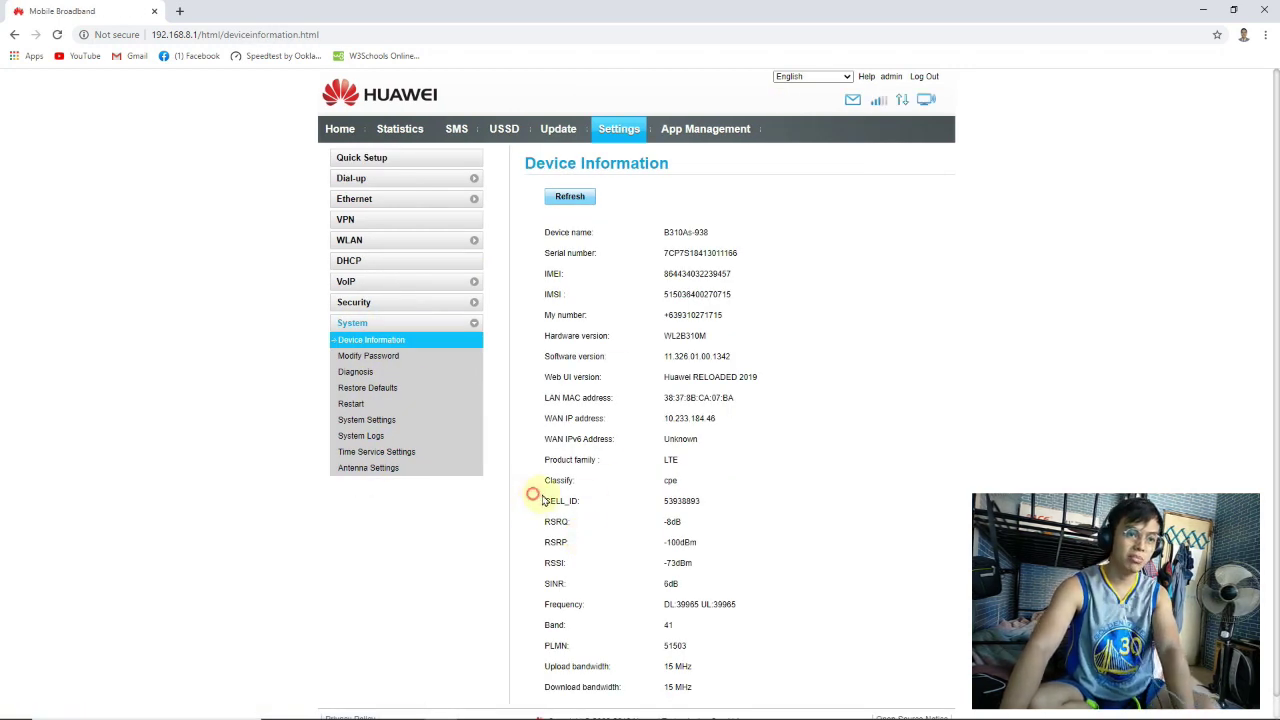
drag(542, 500, 720, 503)
click(548, 522)
drag(548, 522, 640, 540)
click(730, 565)
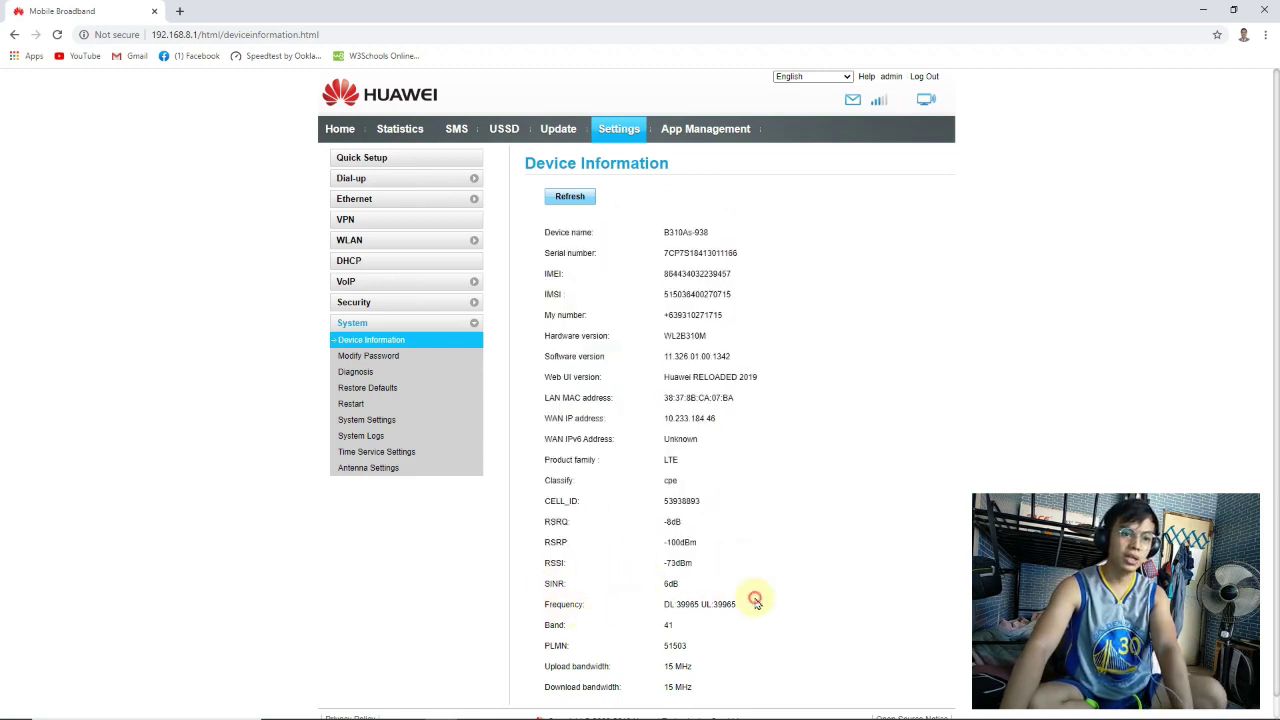
drag(757, 600, 727, 628)
click(546, 628)
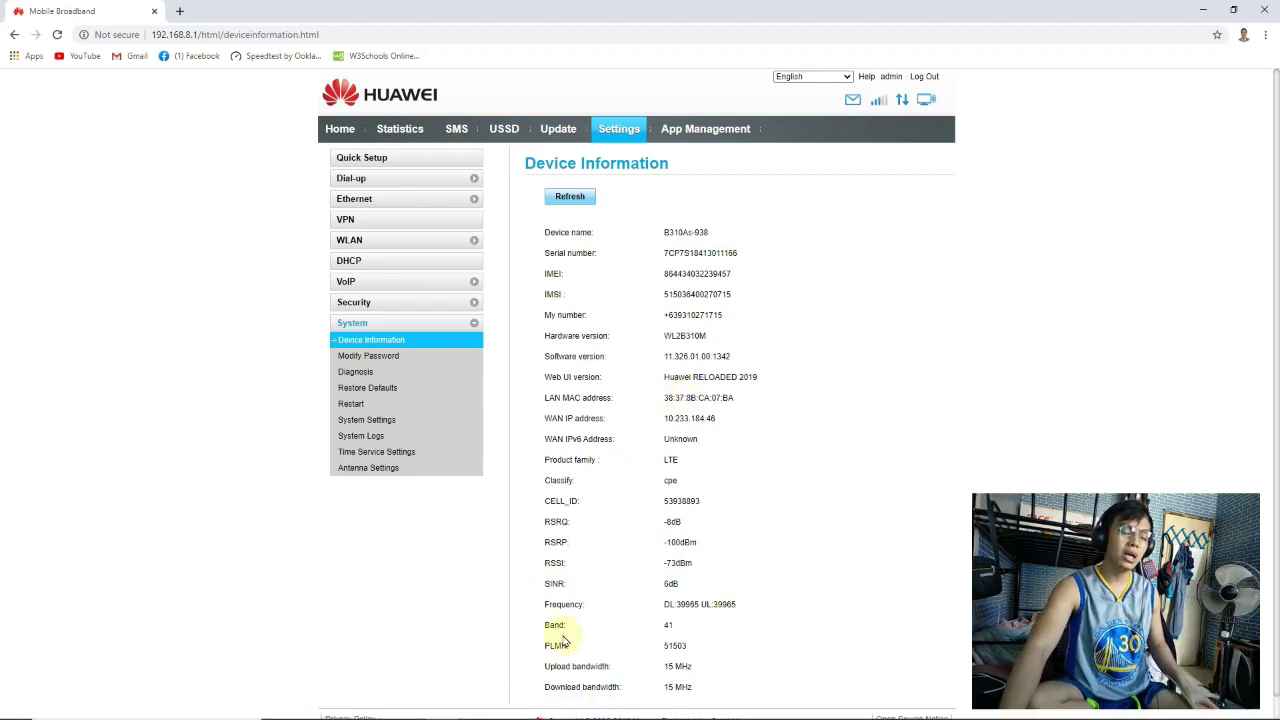
click(561, 706)
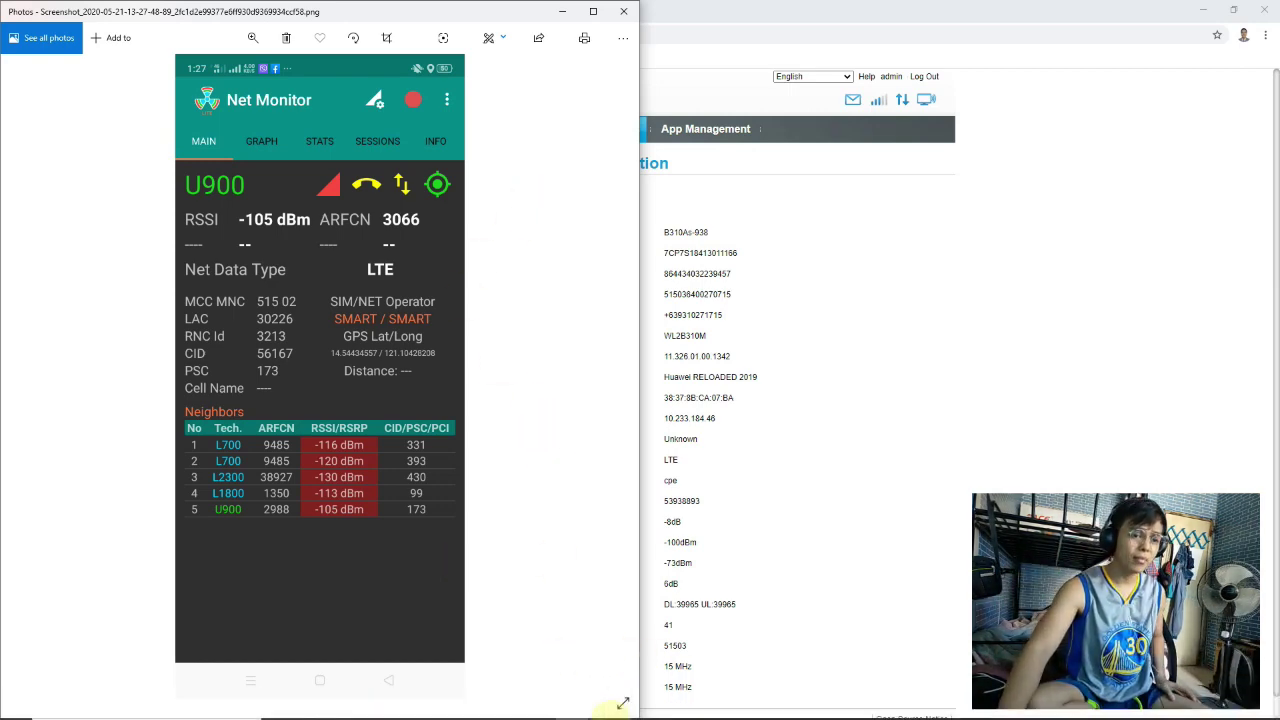
Find the BAND 28 [L700] row in the EARFCN calculator, then return to the Huawei page
click(634, 707)
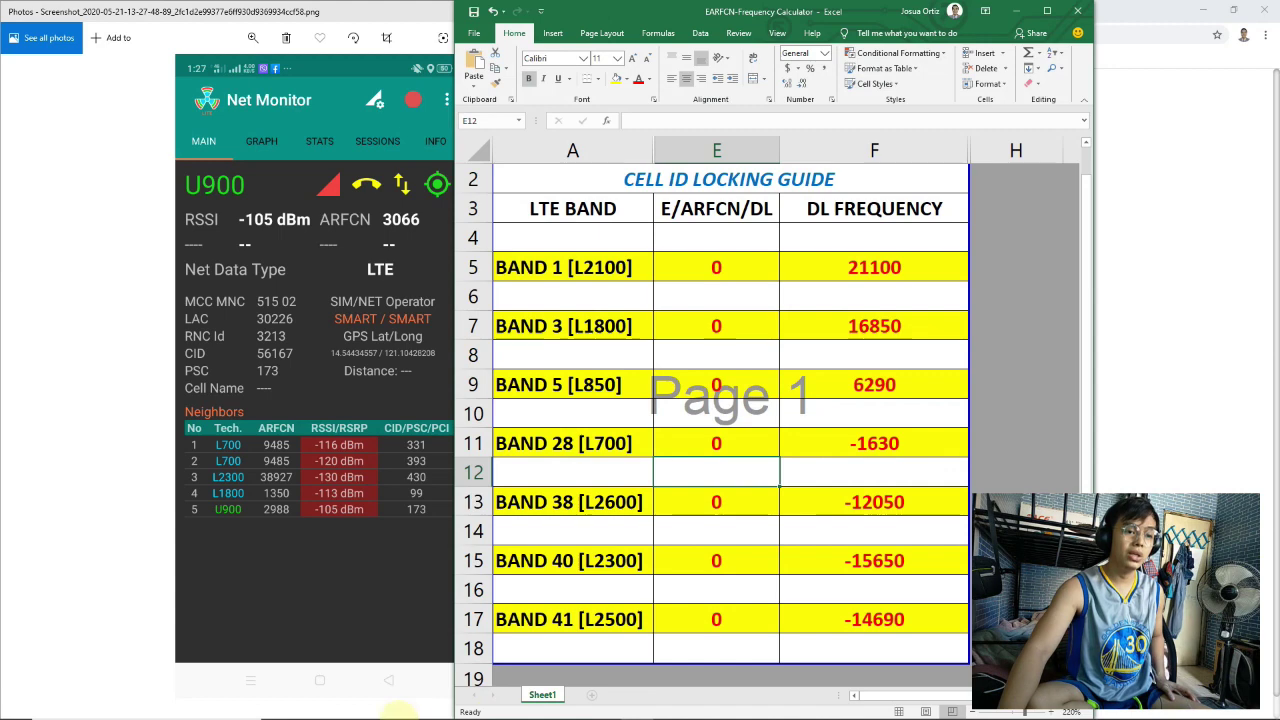
mouse_move(410, 704)
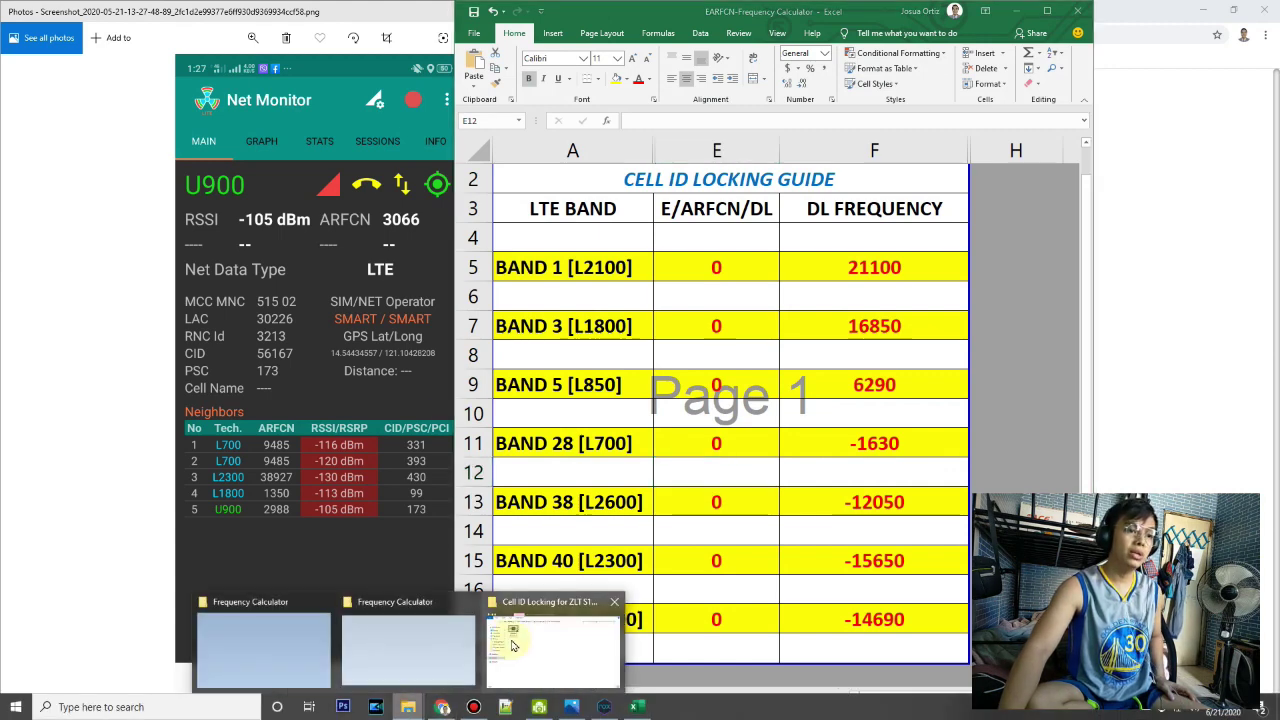
click(266, 648)
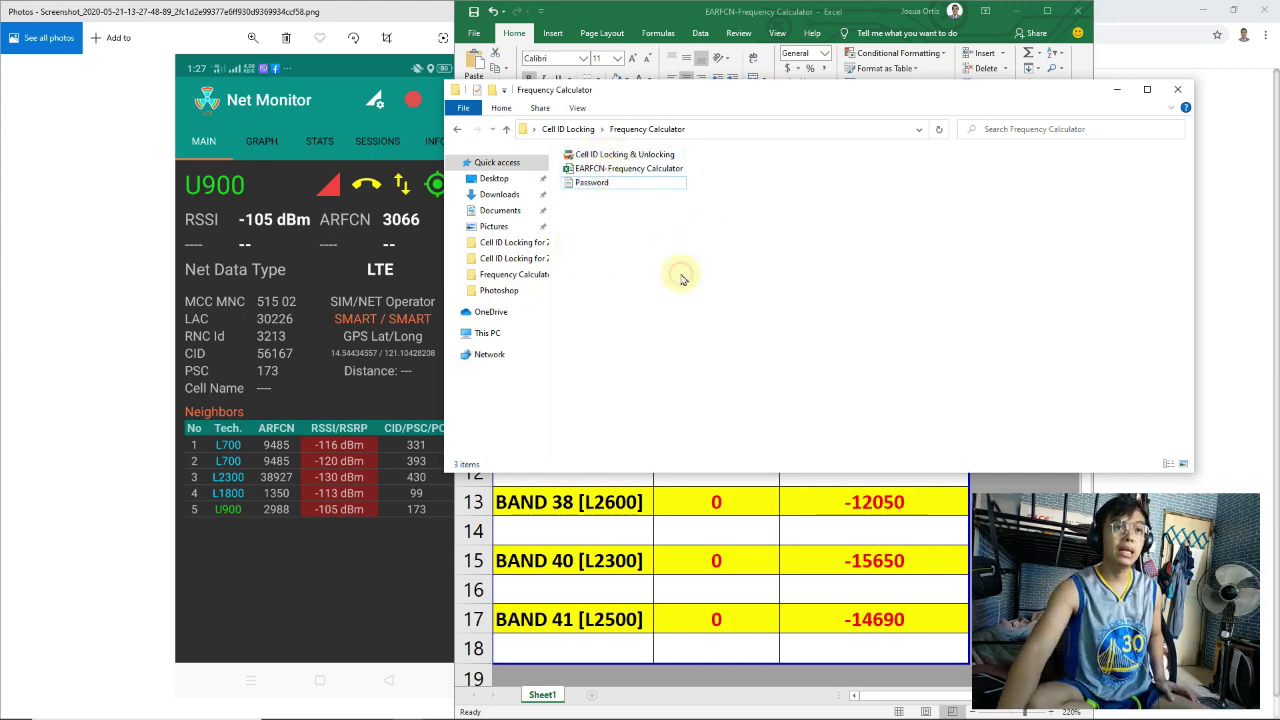
click(716, 12)
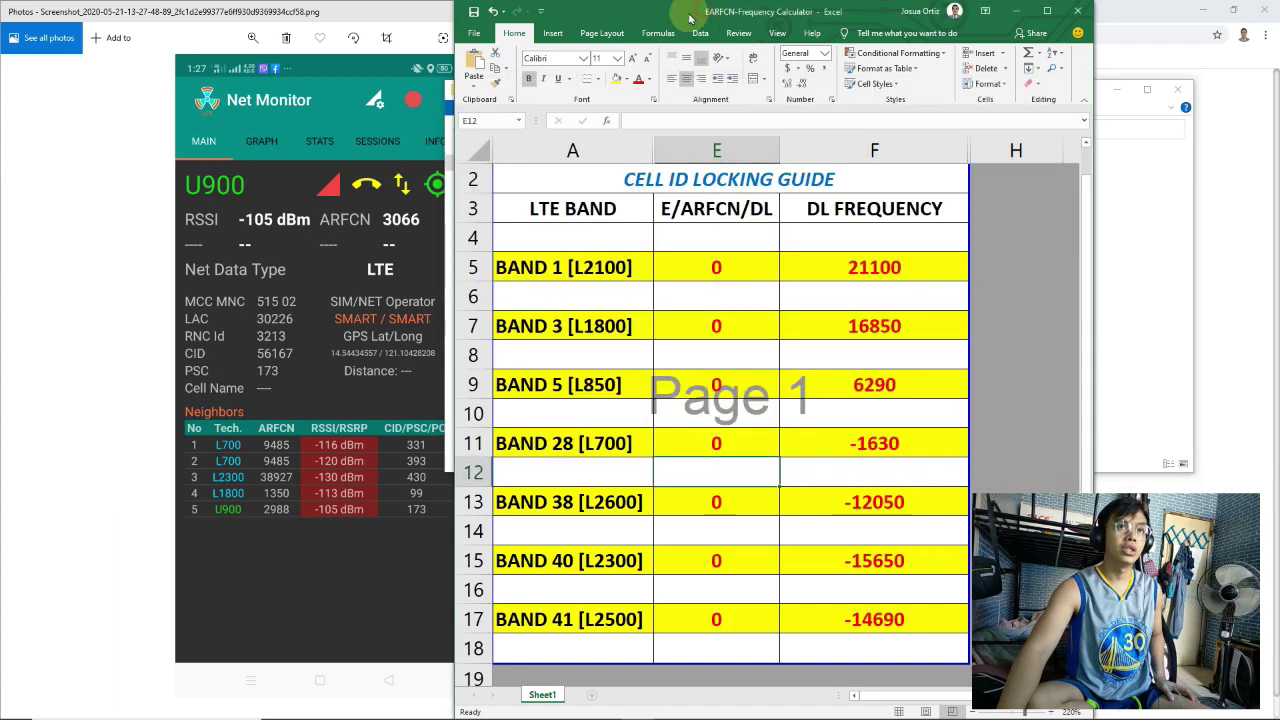
click(316, 495)
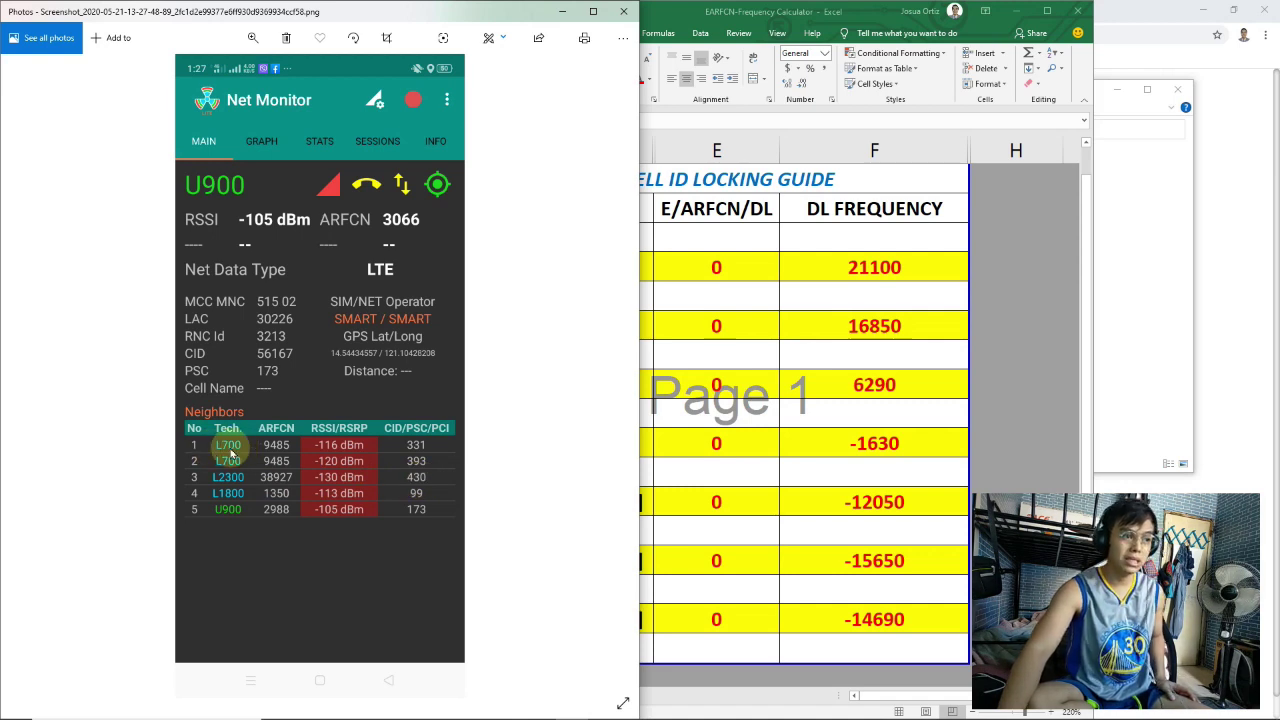
click(764, 388)
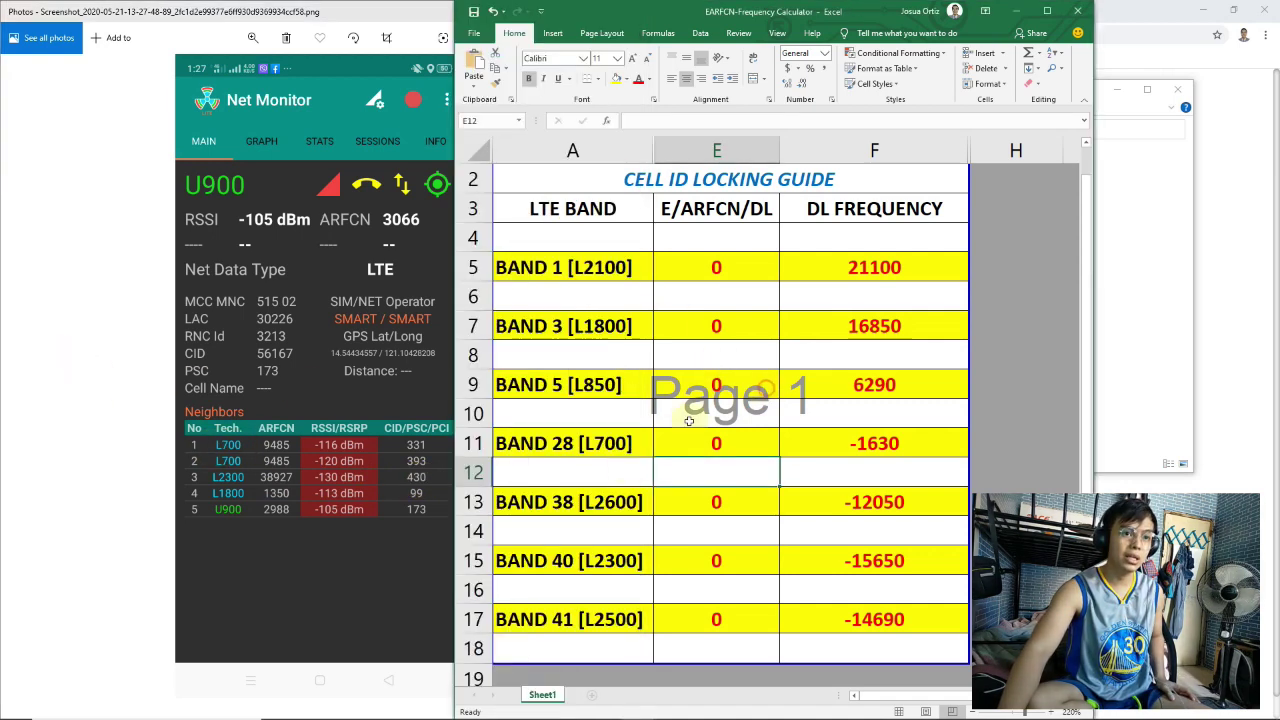
click(592, 445)
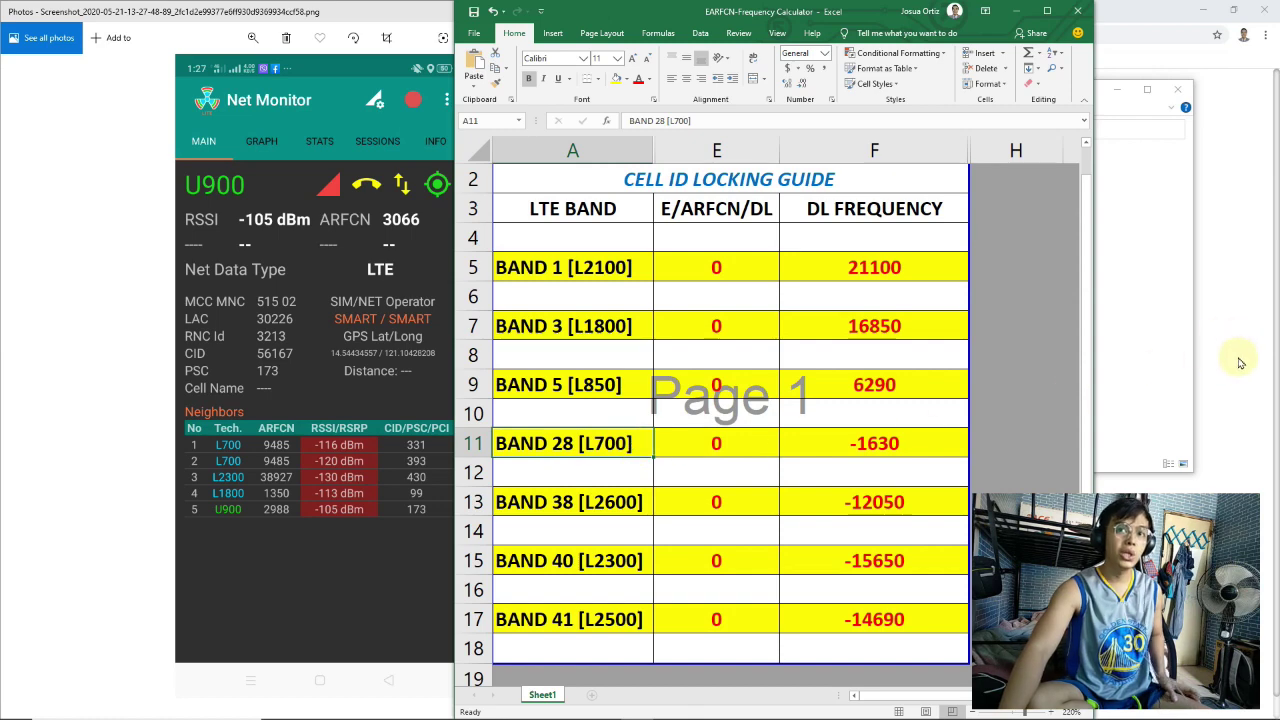
click(1237, 358)
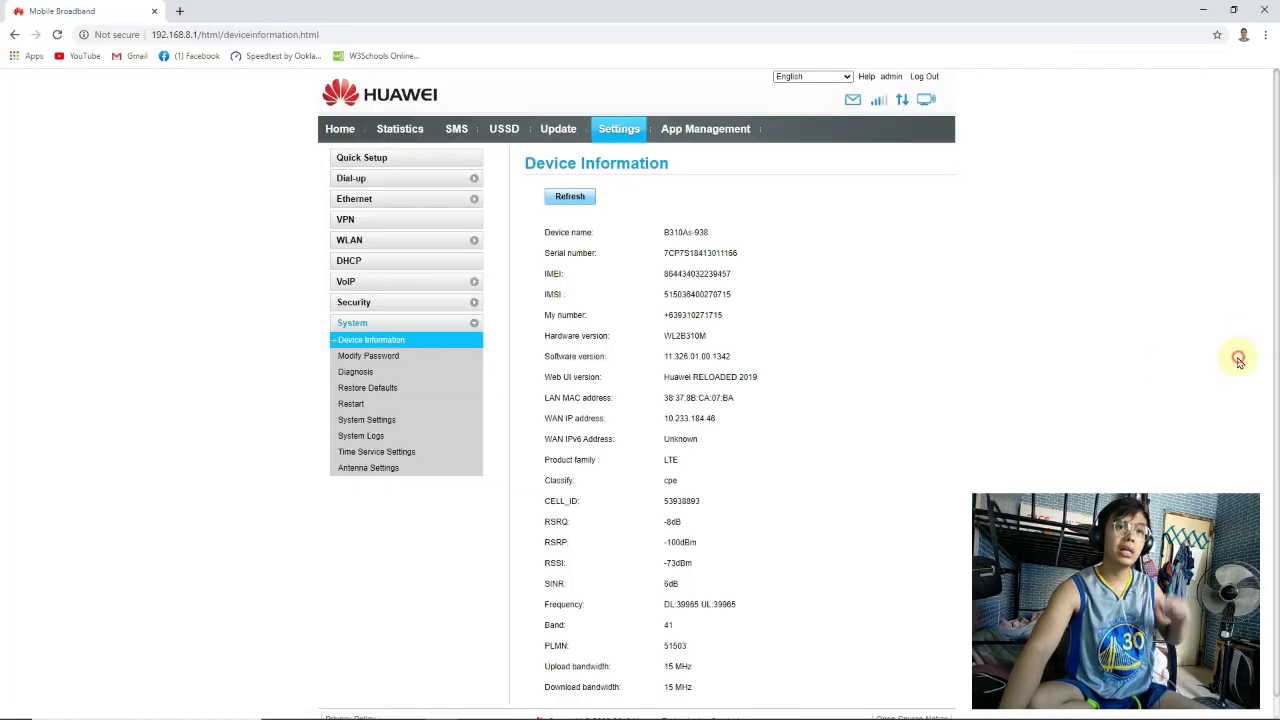
Set the Huawei preferred network mode to B28 LTE-FDD (700MHz) in Dial-up > Network Settings and apply it
click(401, 180)
click(381, 226)
click(716, 216)
click(741, 270)
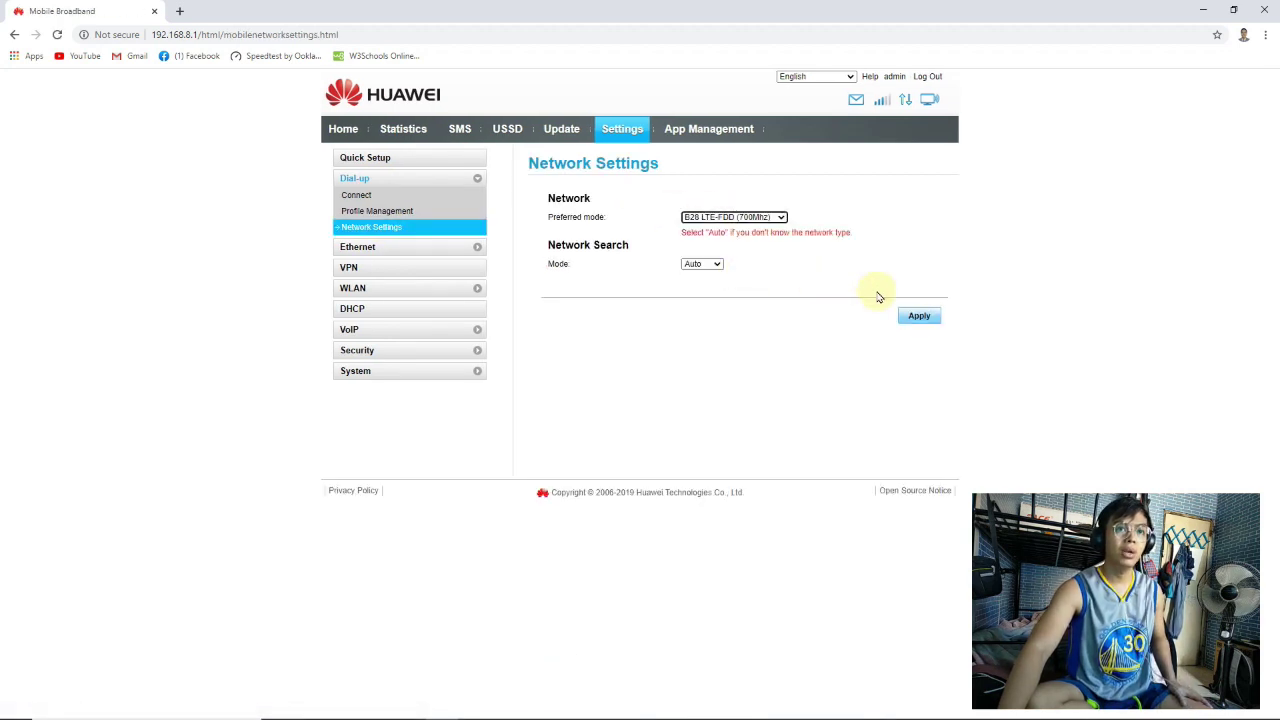
click(922, 316)
click(718, 432)
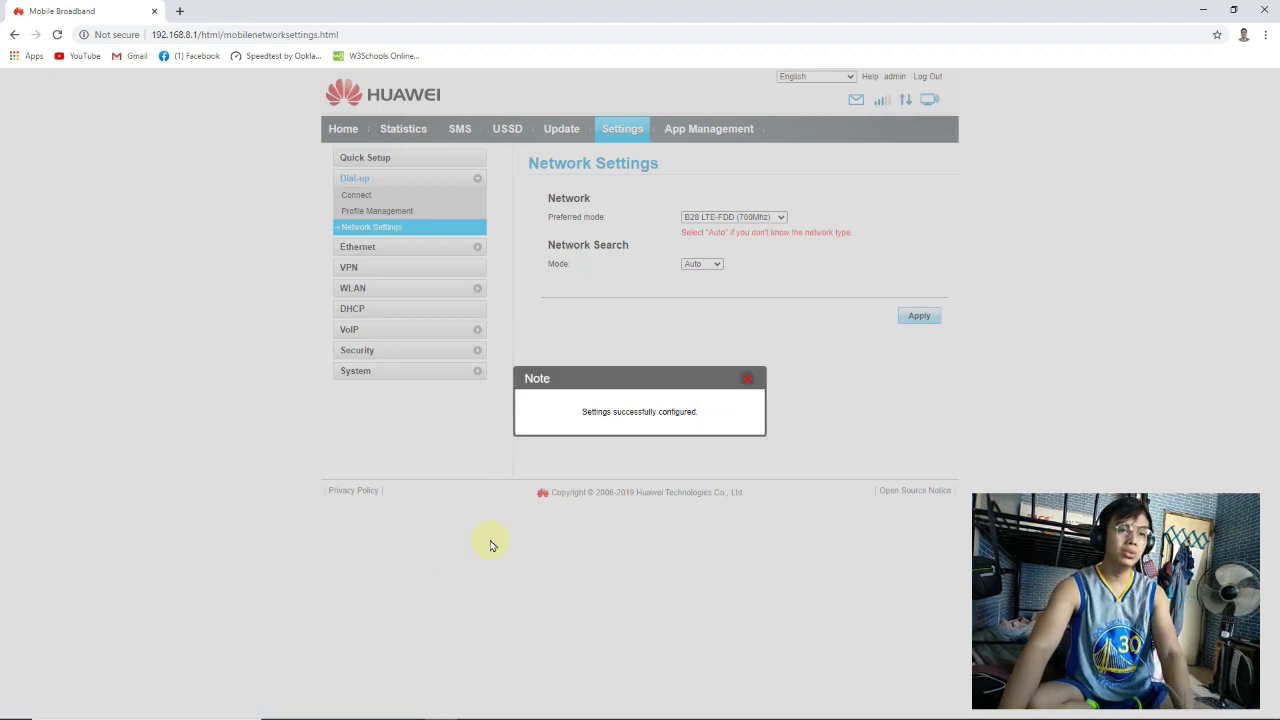
click(747, 378)
key(alt+Tab)
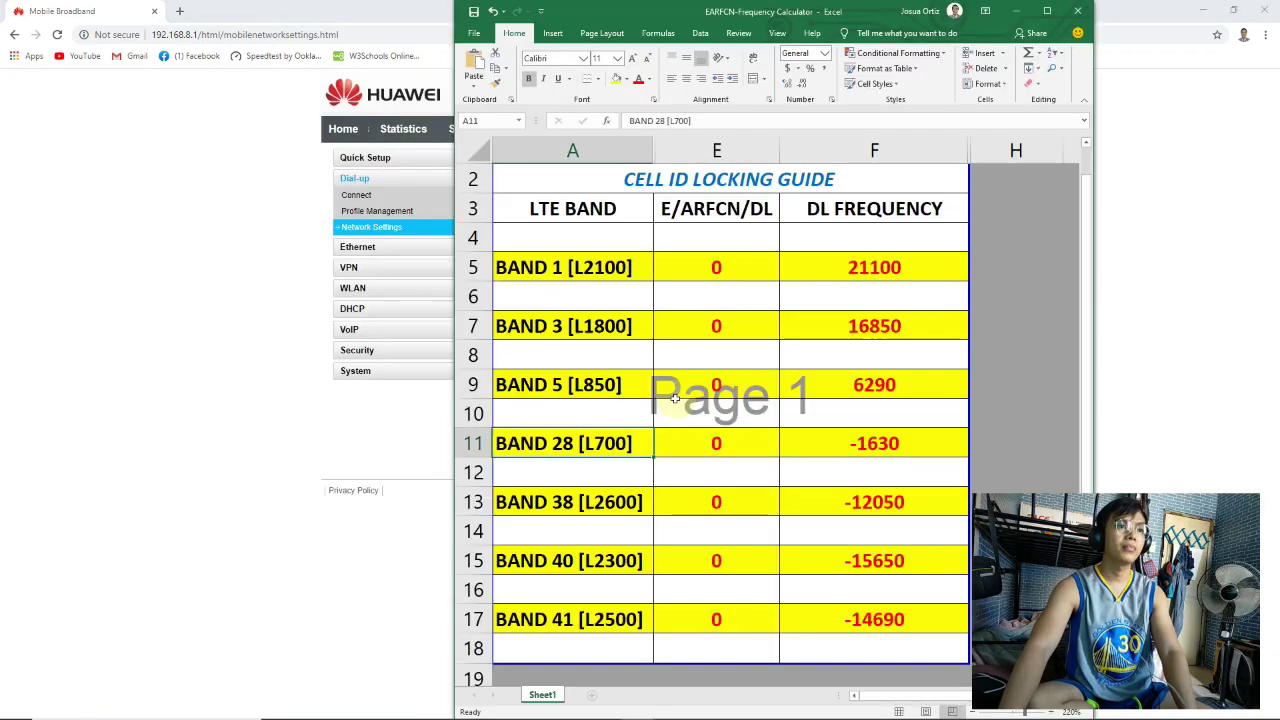
Enter EARFCN 9485 from the Net Monitor screenshot in the BAND 28 row, yielding DL 7855
mouse_move(450, 712)
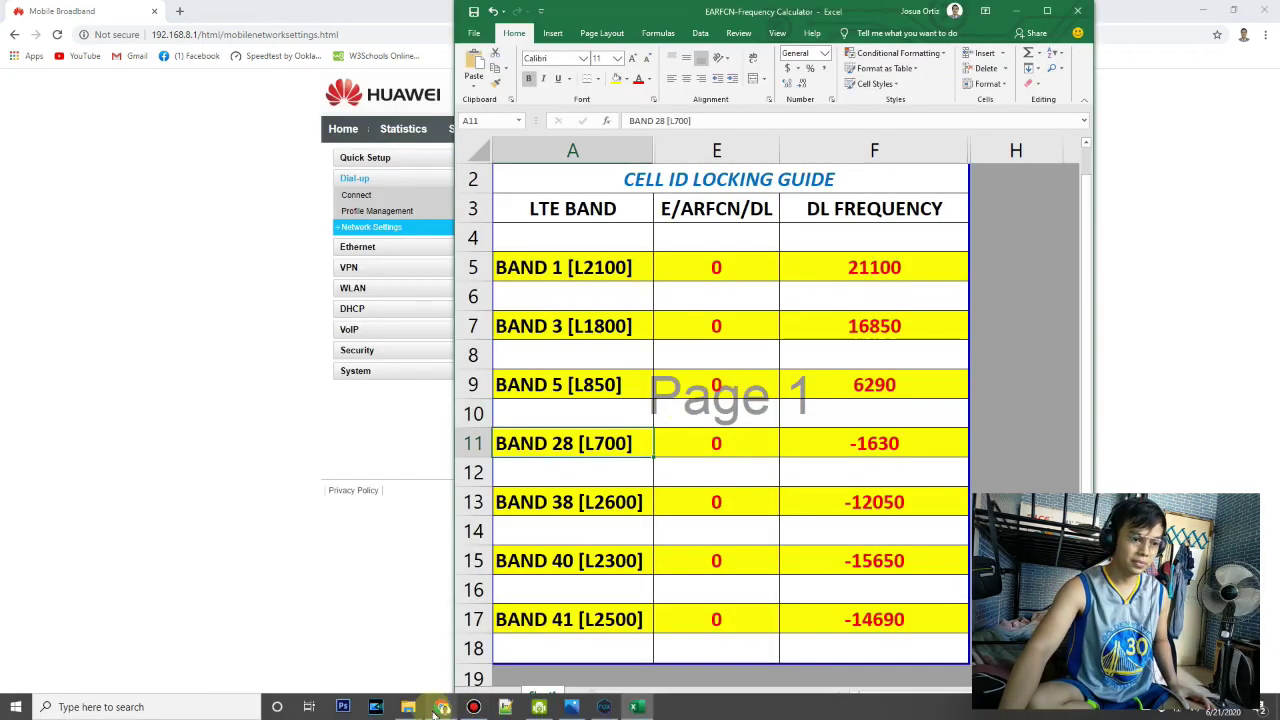
mouse_move(405, 710)
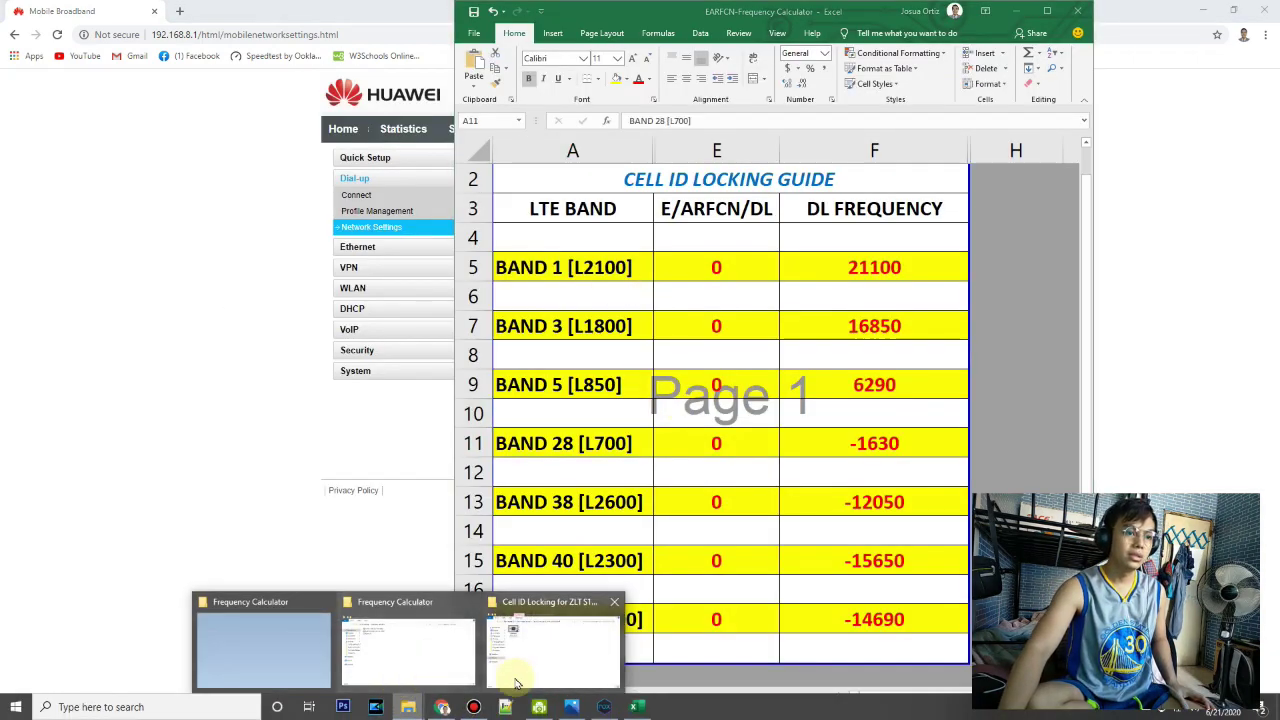
click(570, 707)
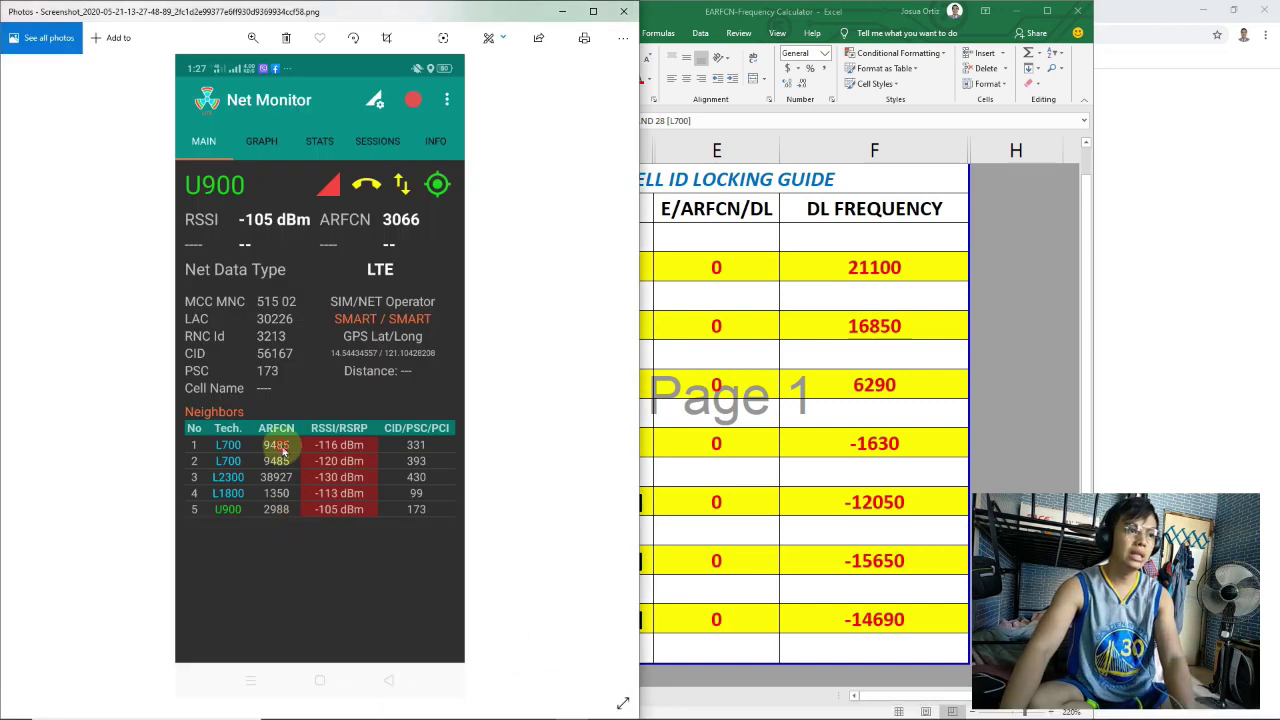
click(727, 447)
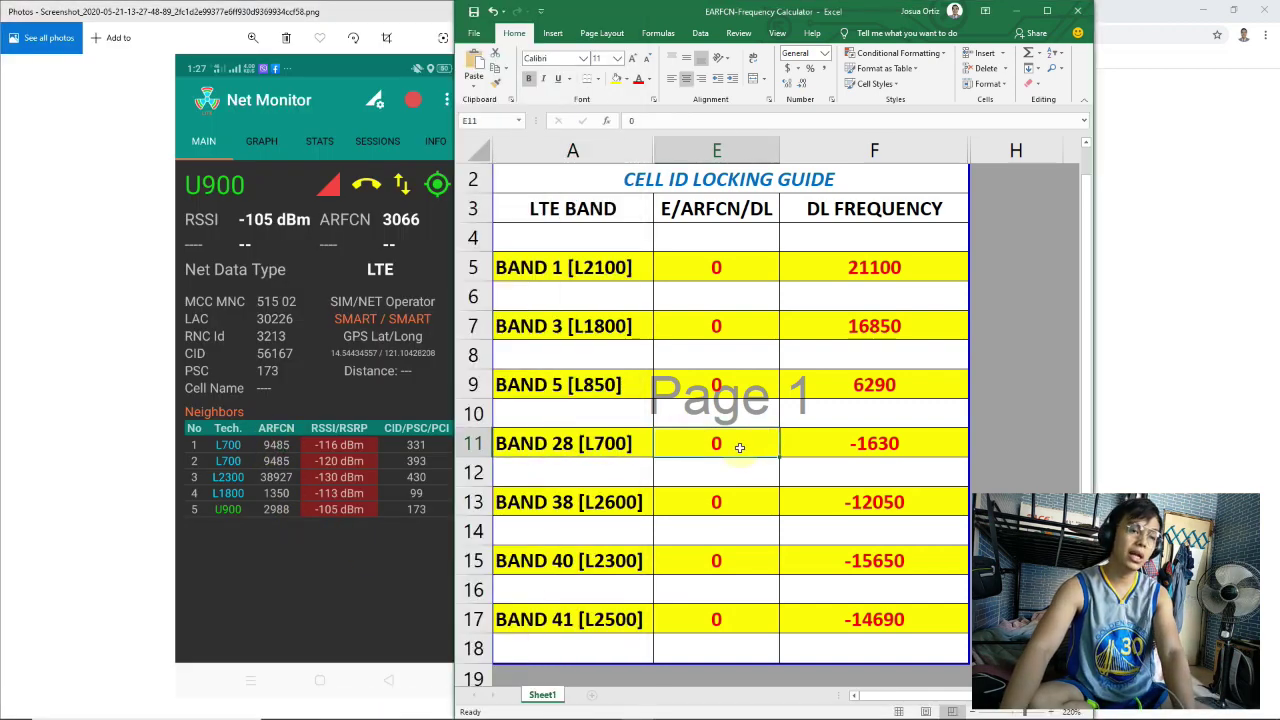
text(7)
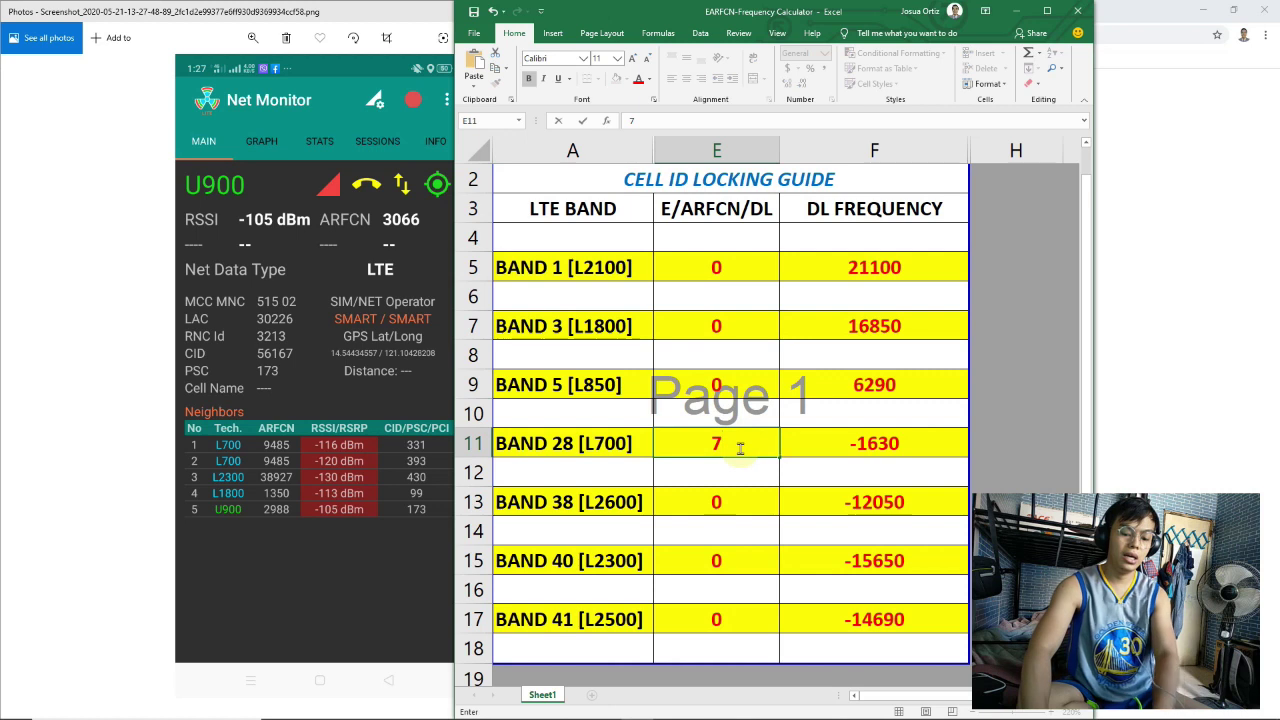
key(Tab)
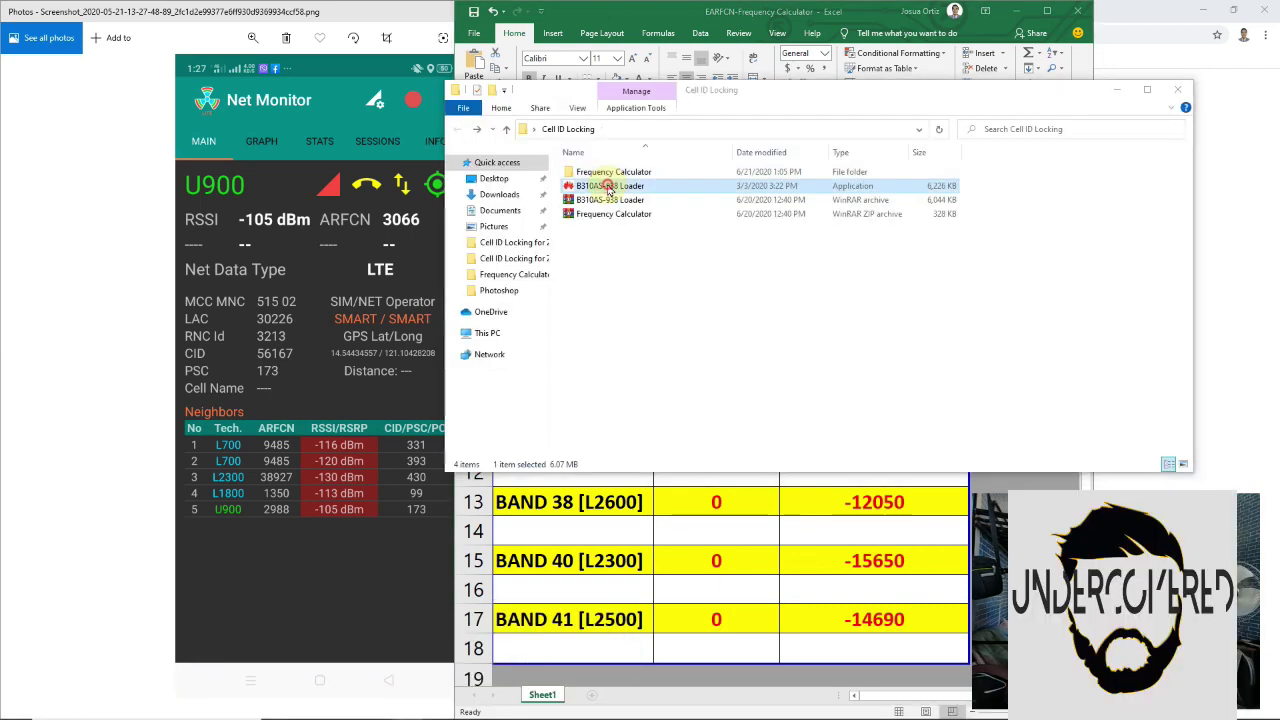
Briefly run and close the B310 loader, then open the Frequency Calculator folder
double_click(608, 186)
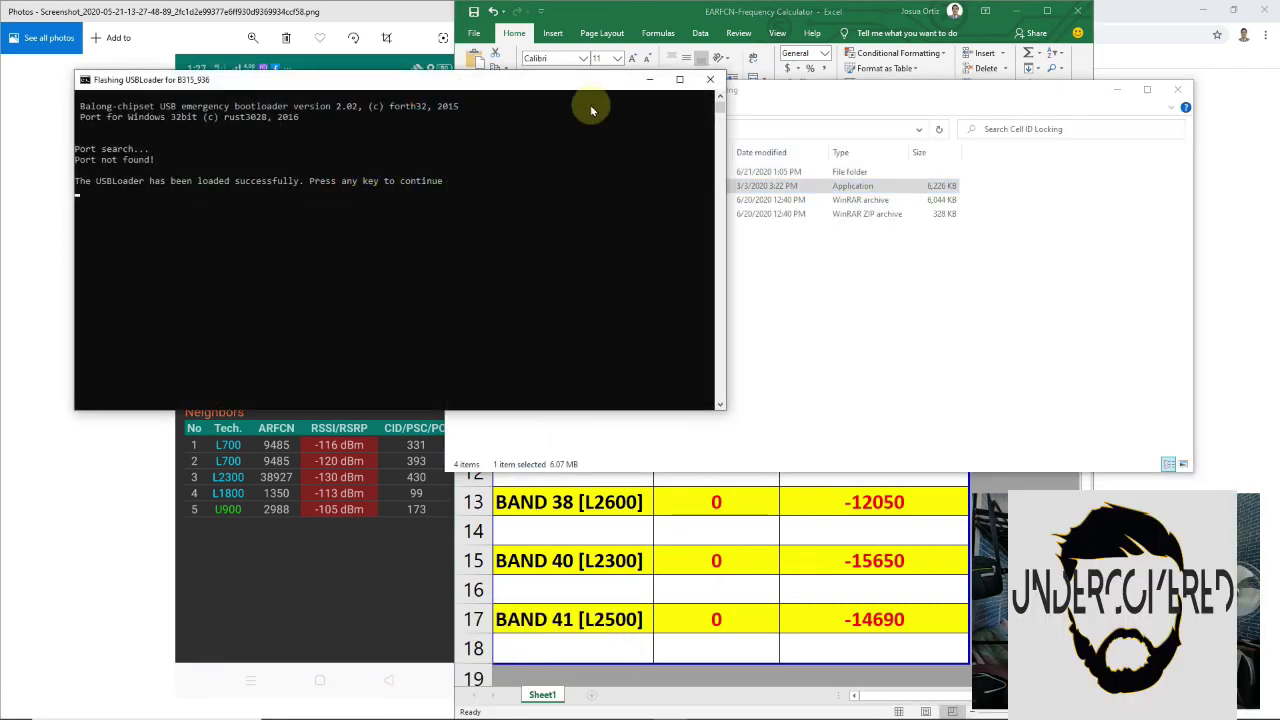
key(Return)
click(613, 172)
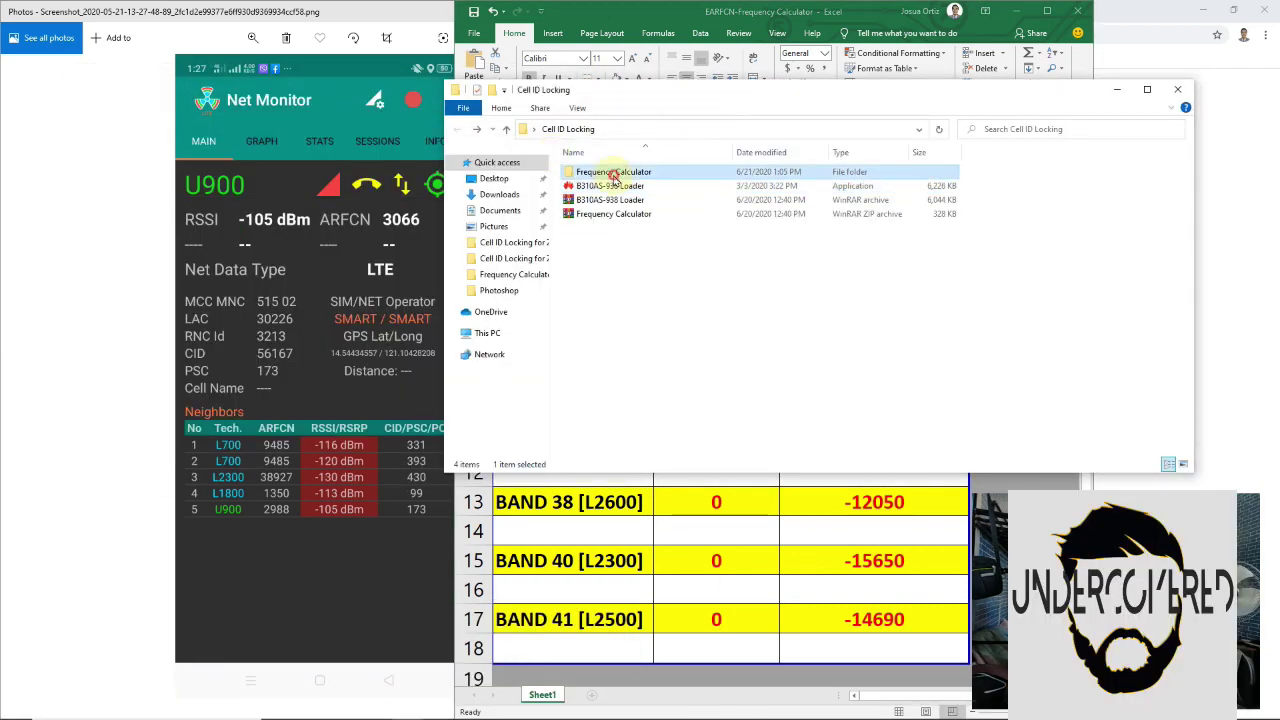
double_click(613, 172)
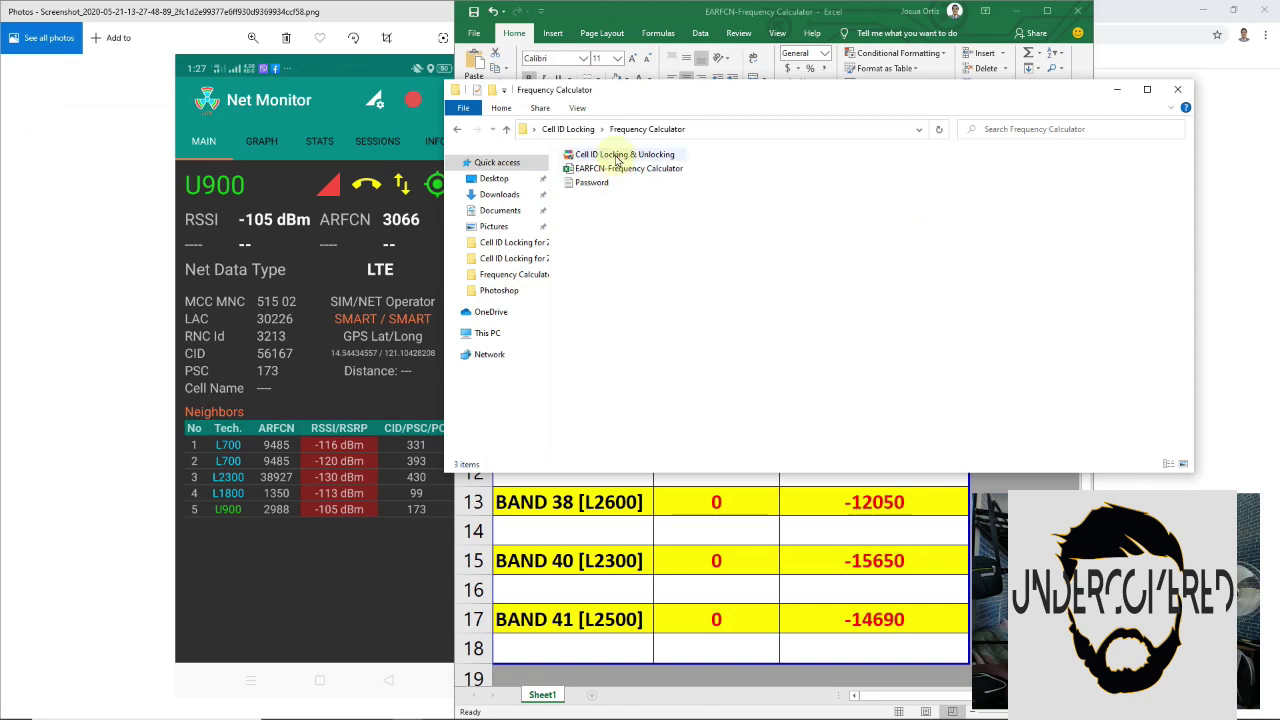
Launch Cell ID Locking & Unlocking and unlock it with the password from the Password file
click(617, 158)
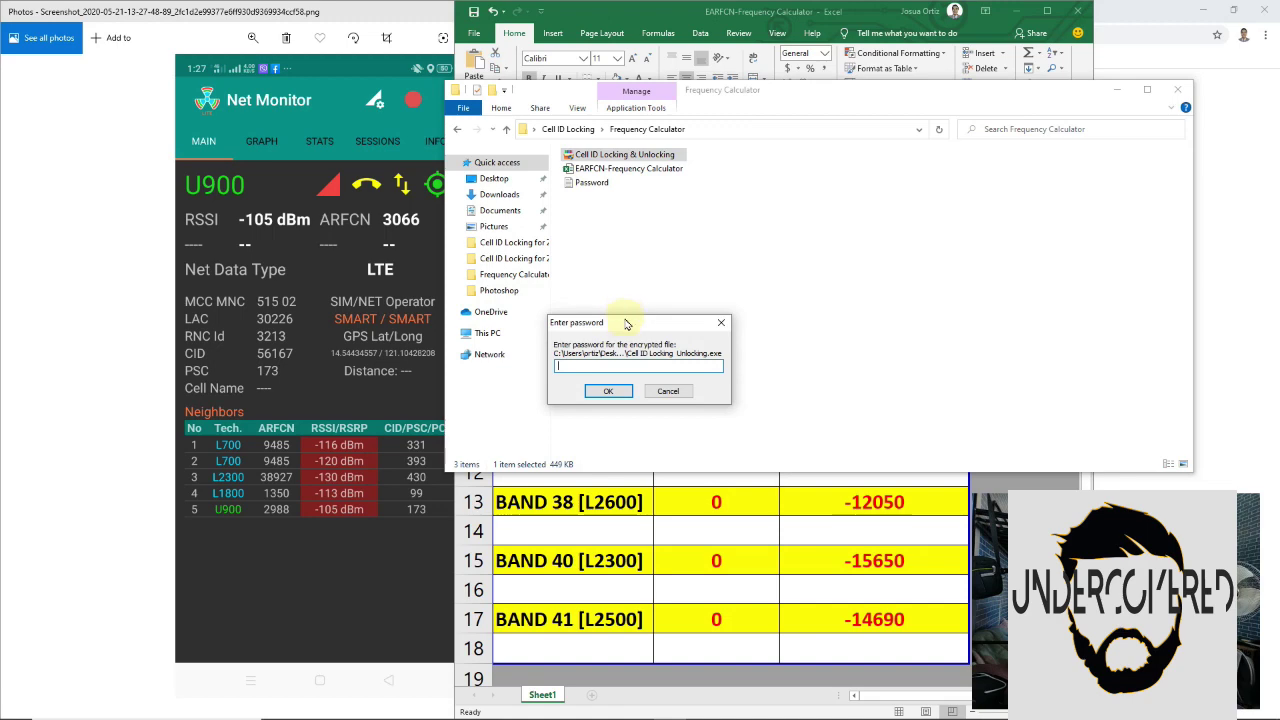
double_click(575, 182)
double_click(157, 254)
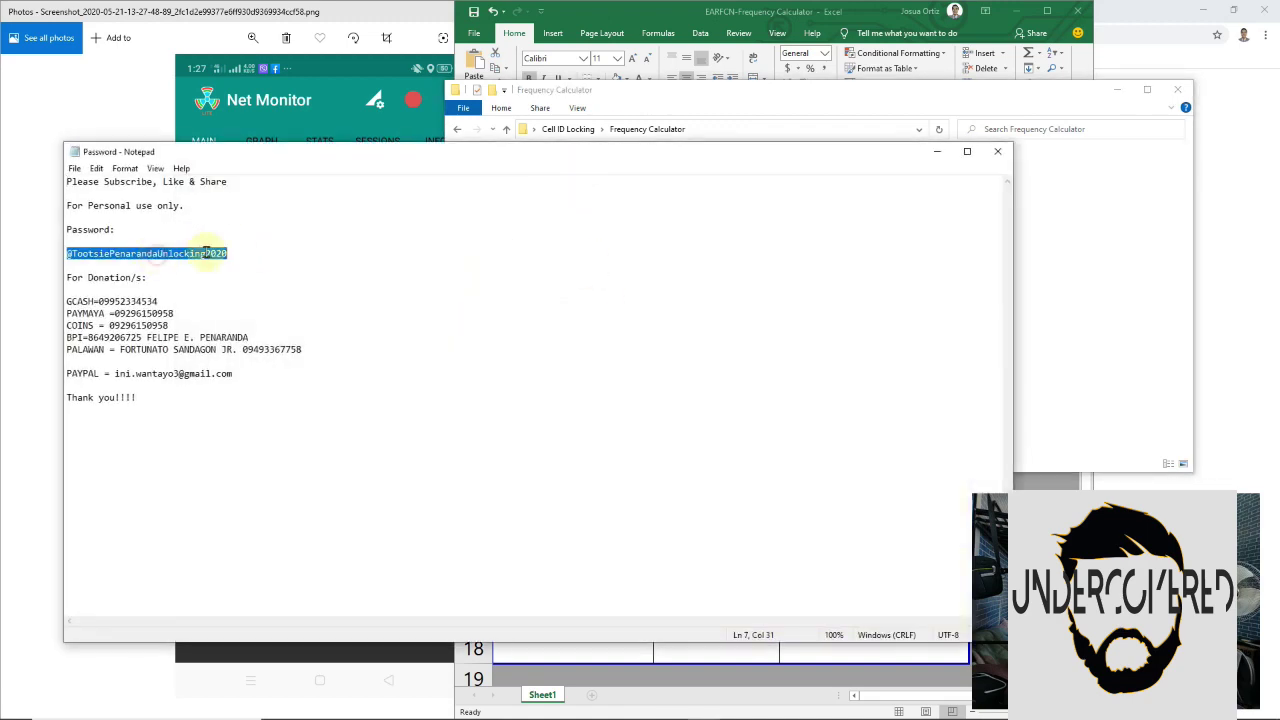
click(997, 151)
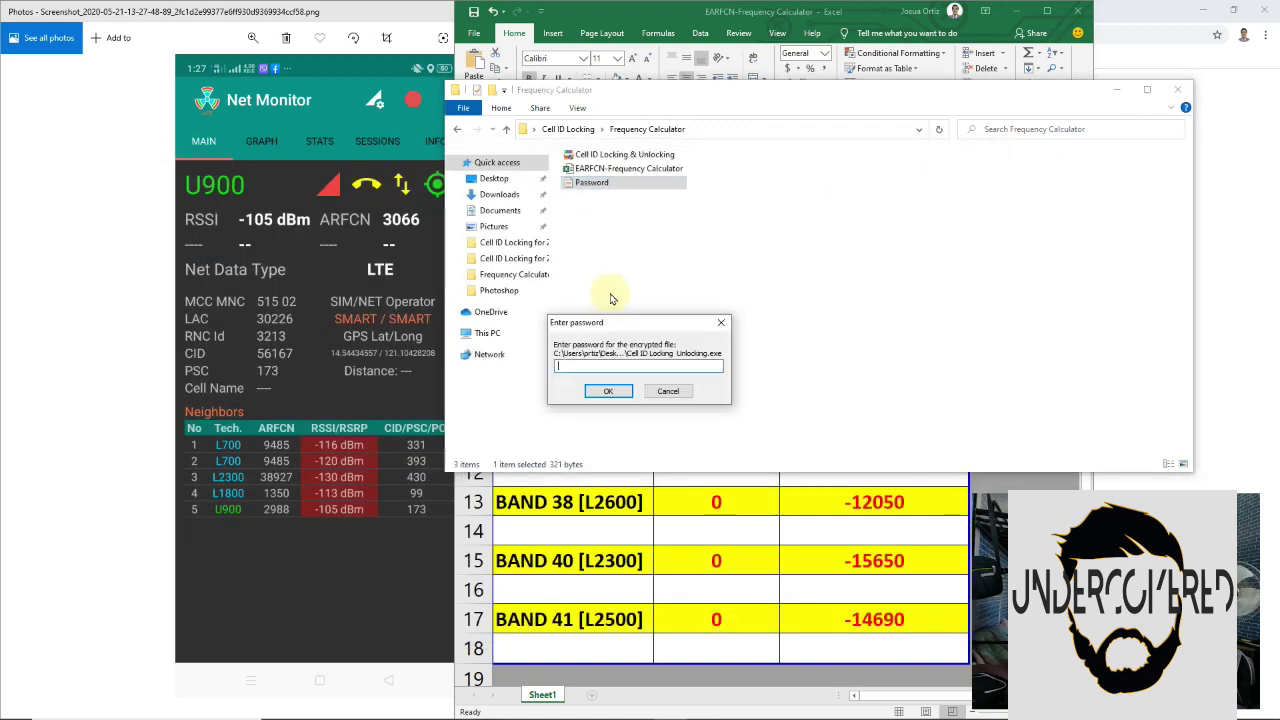
click(630, 392)
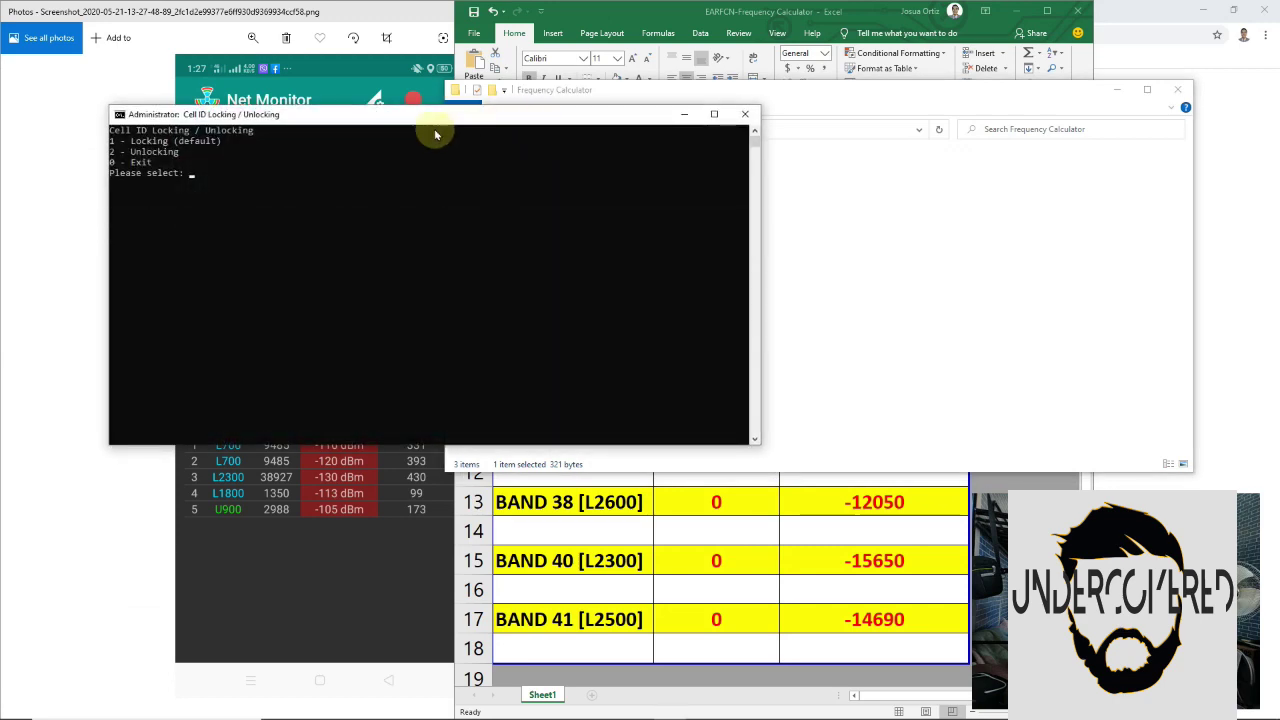
Choose Locking in the console and enter band 28
drag(420, 118, 629, 134)
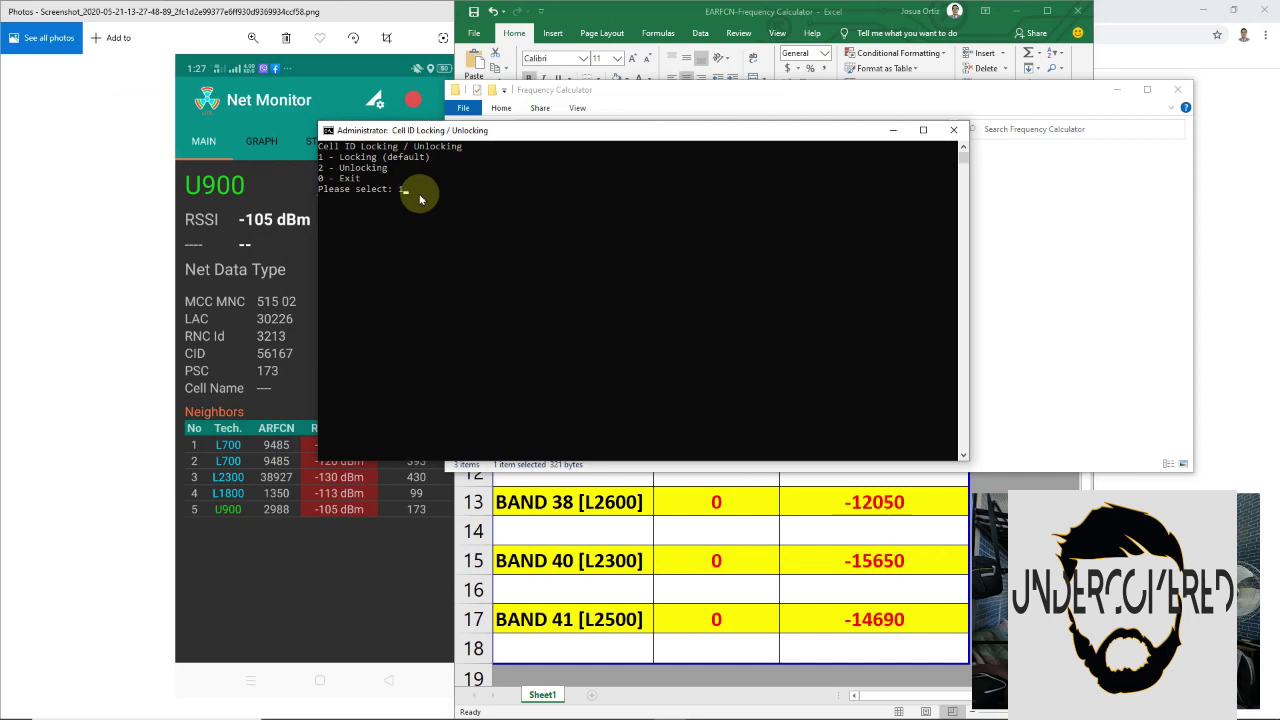
key(Return)
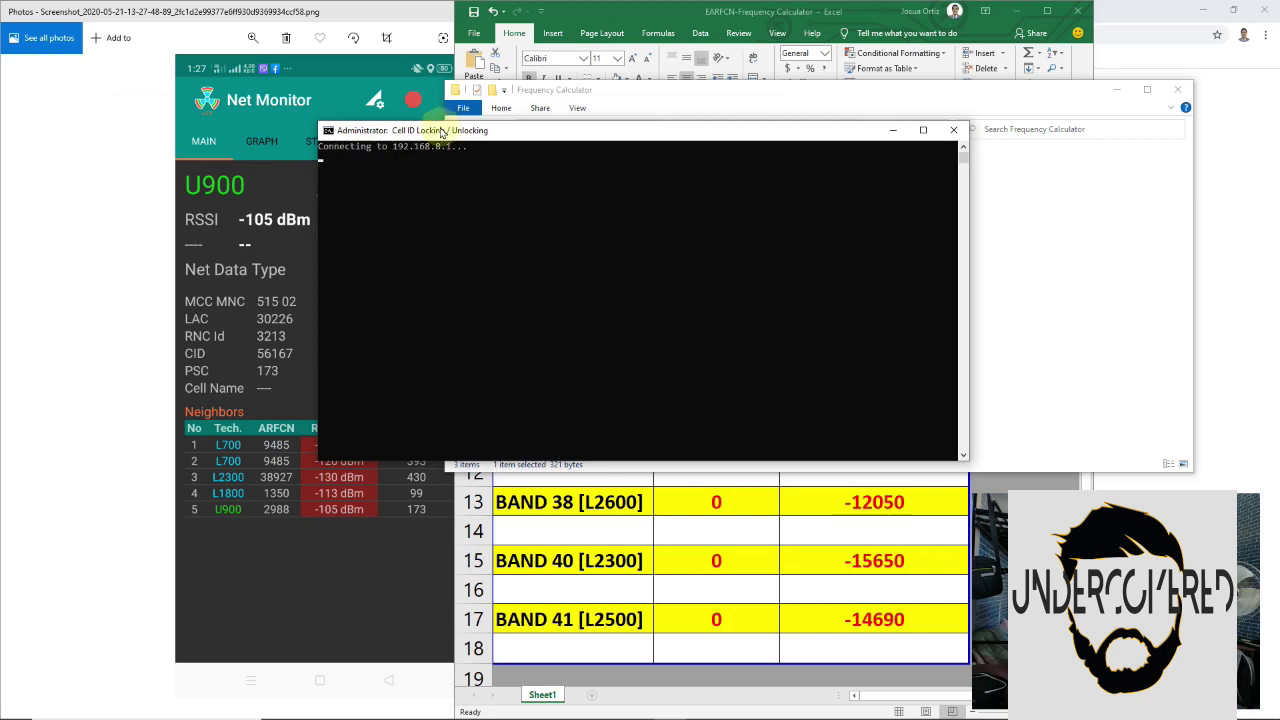
drag(441, 131, 520, 171)
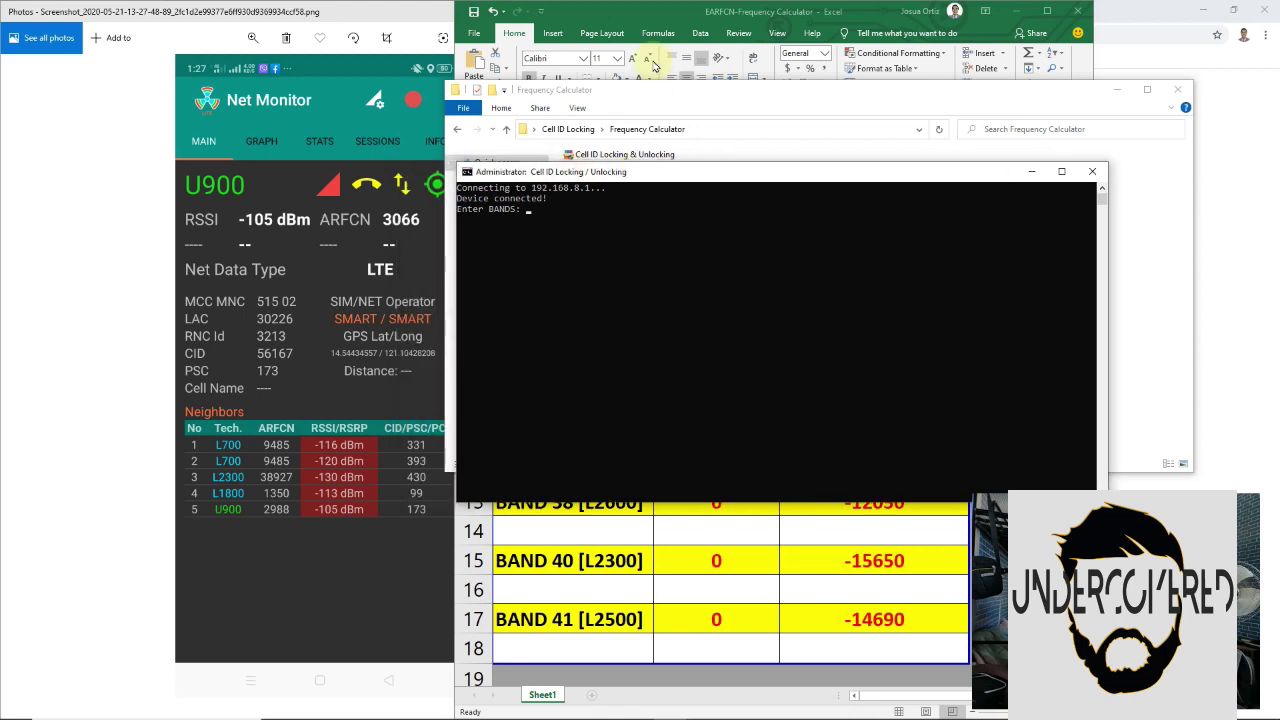
click(677, 15)
click(560, 443)
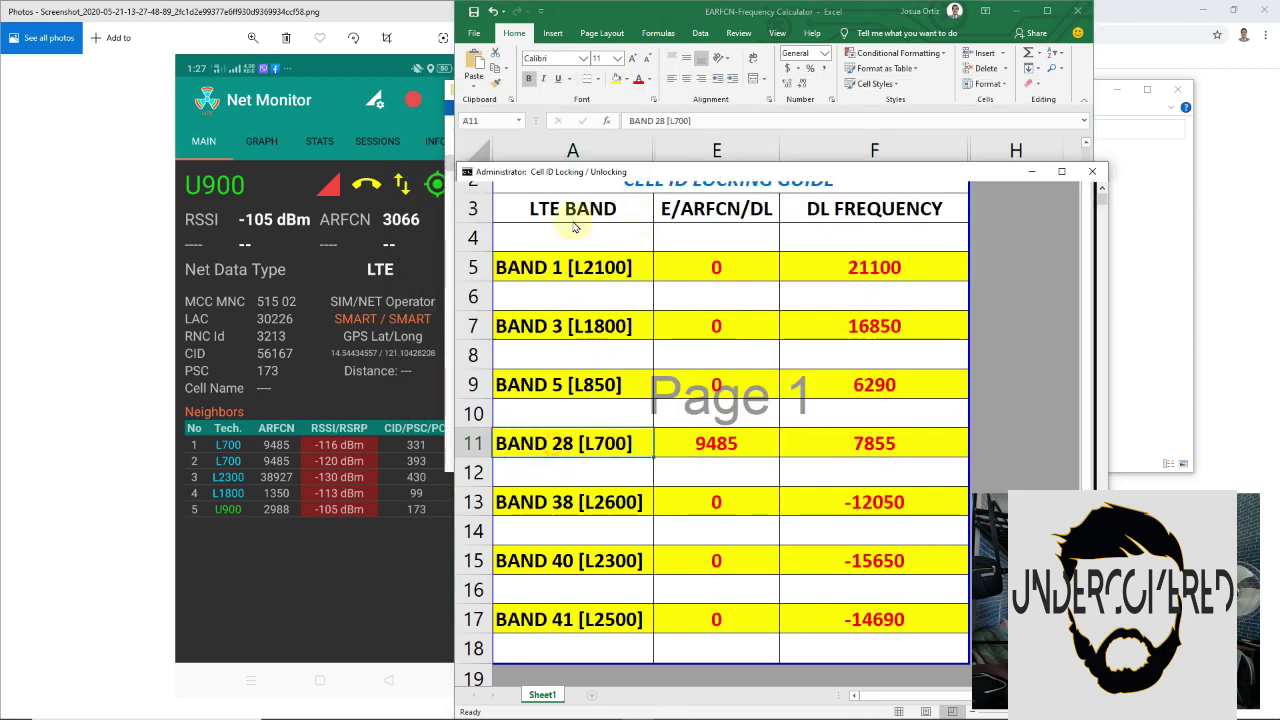
key(alt+Tab)
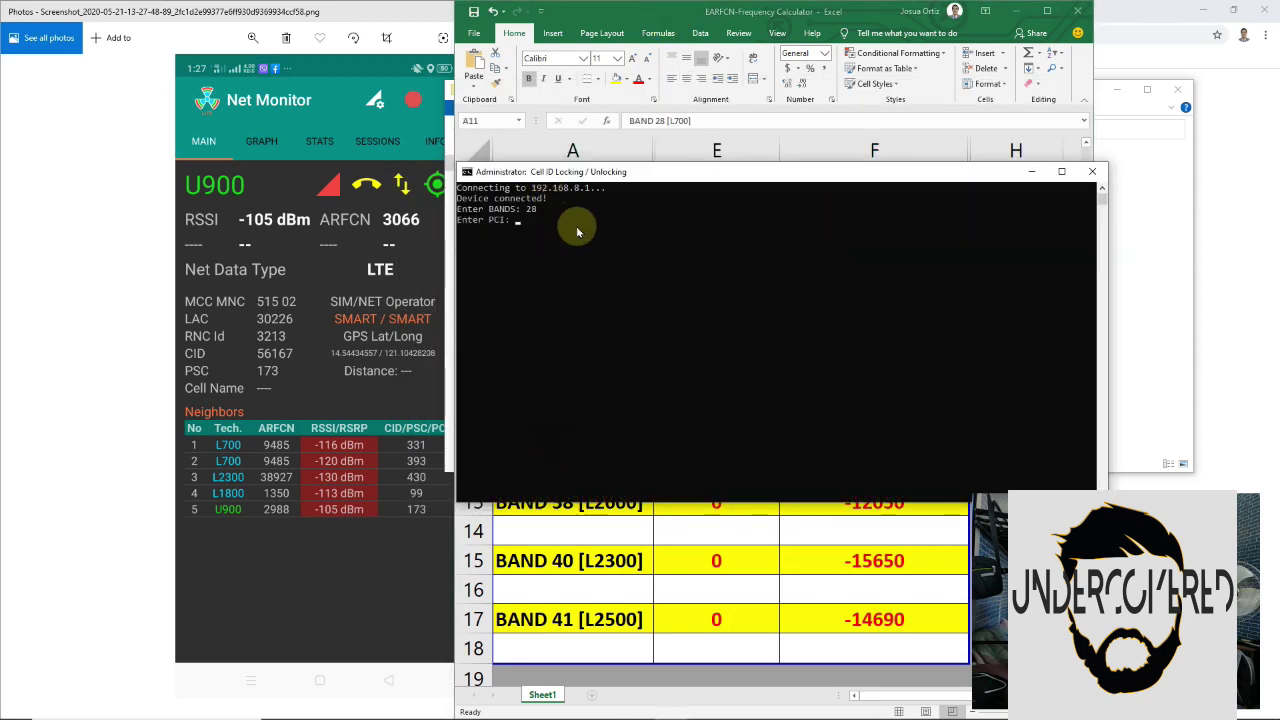
Enter PCI 331 and DL frequency 7855 from the screenshot and calculator to complete the lock
click(374, 517)
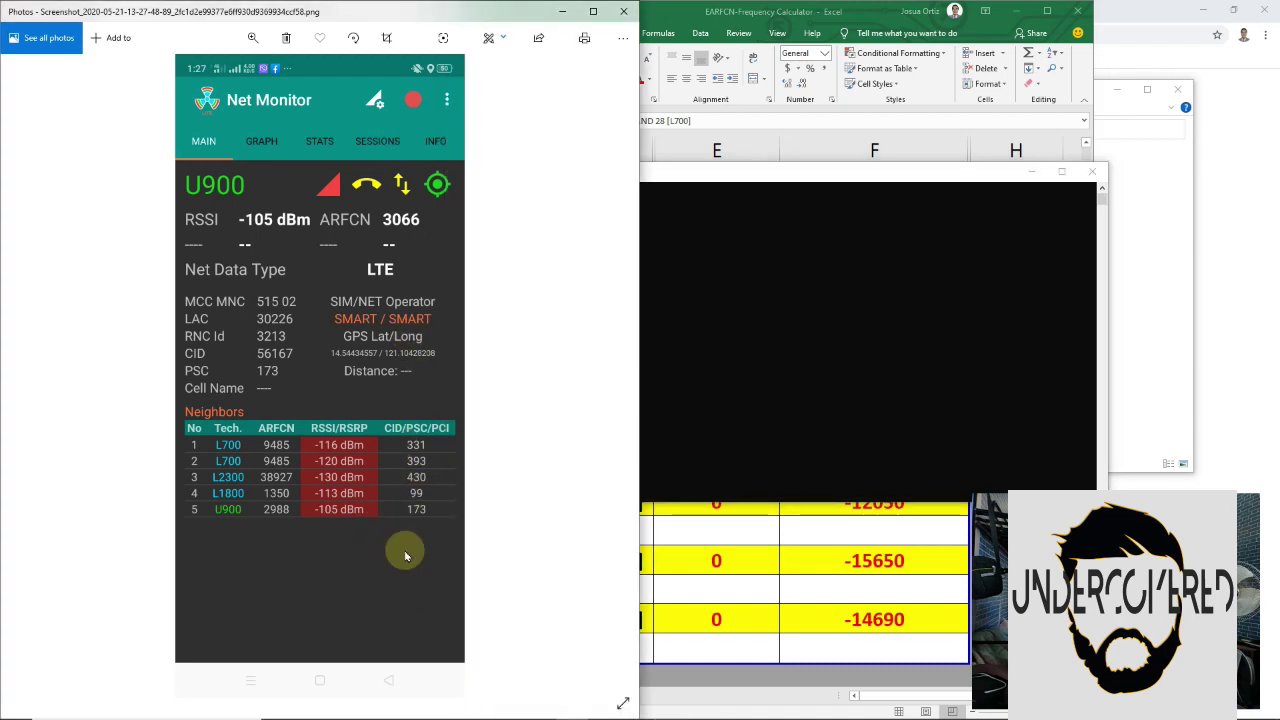
click(415, 445)
click(258, 446)
click(703, 312)
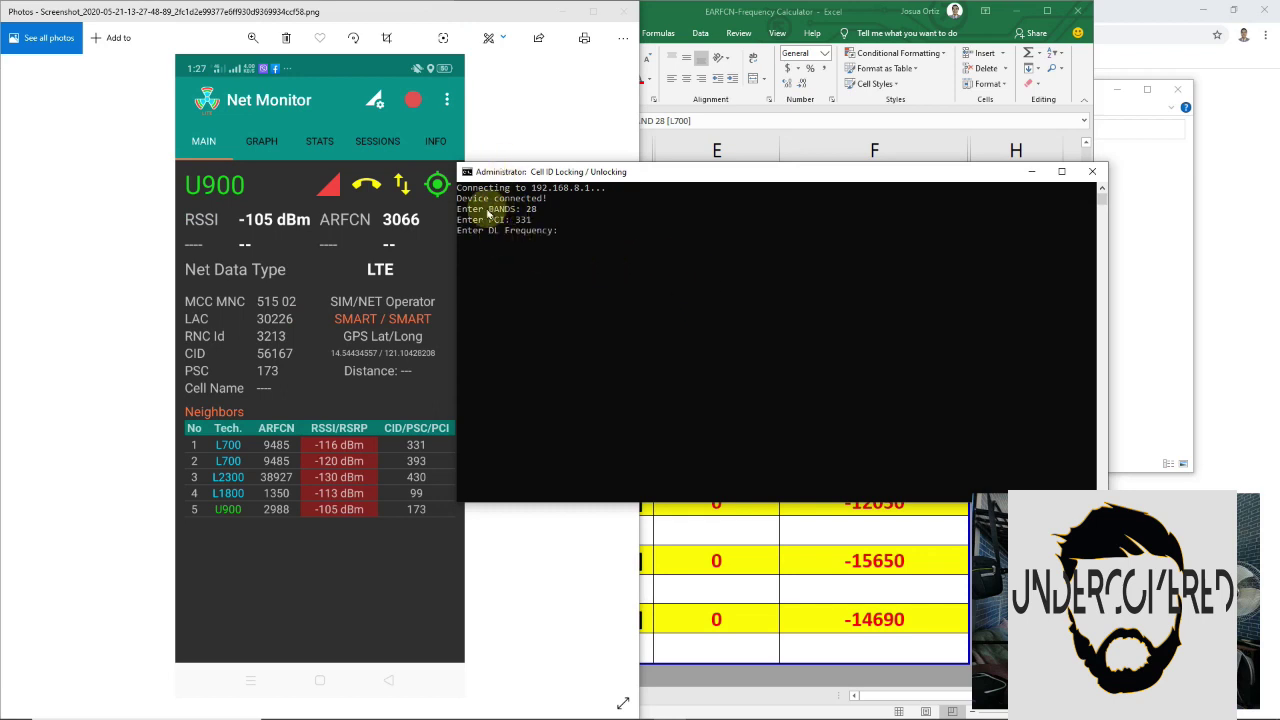
click(785, 8)
click(890, 440)
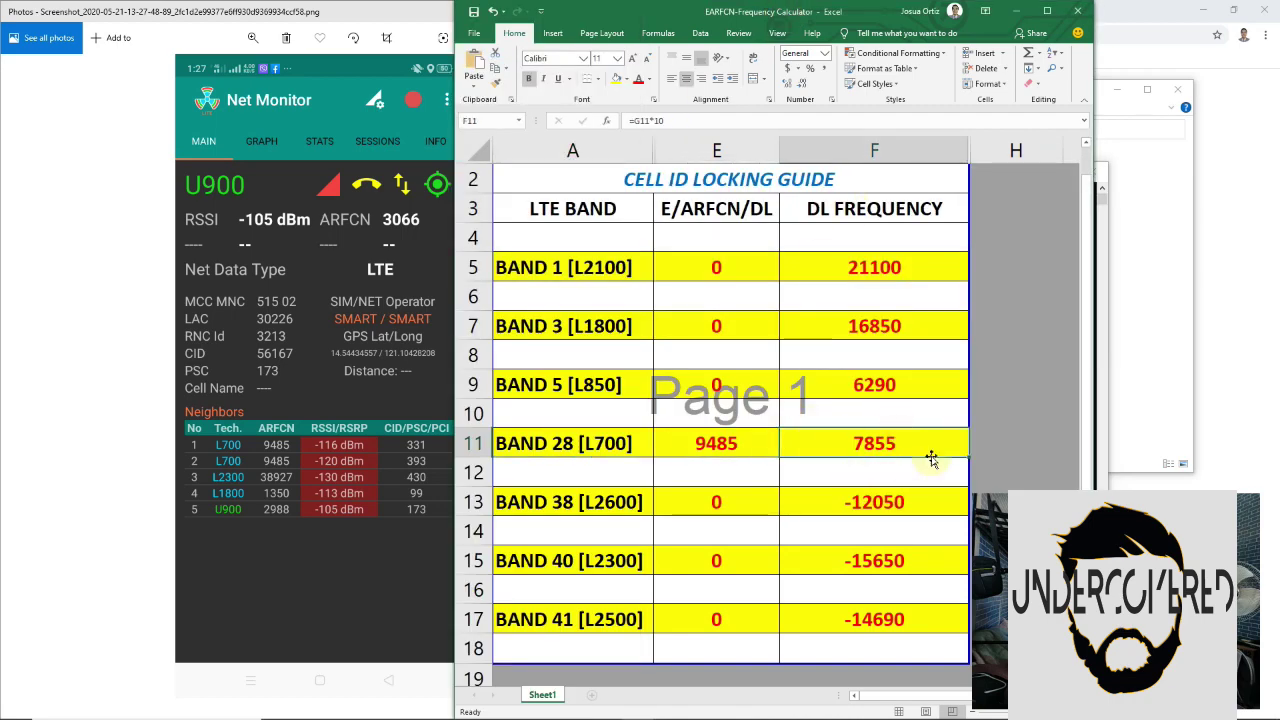
key(alt+Tab)
text(7855)
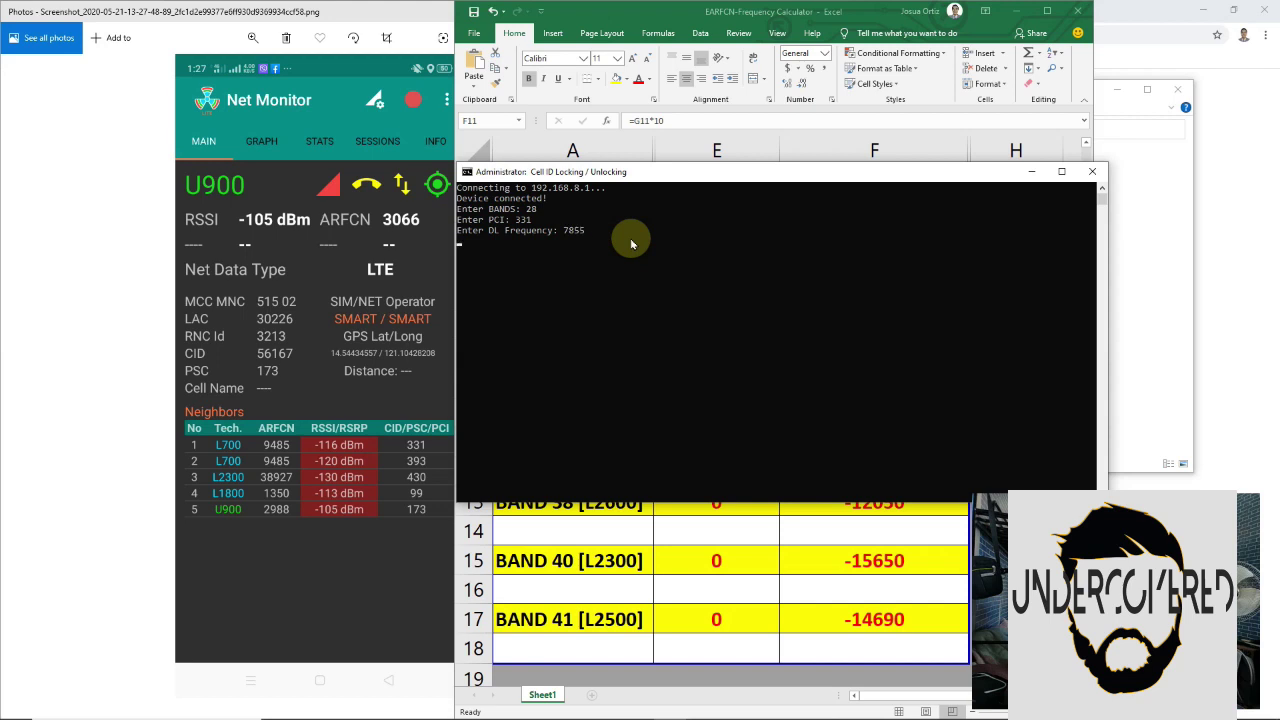
key(Return)
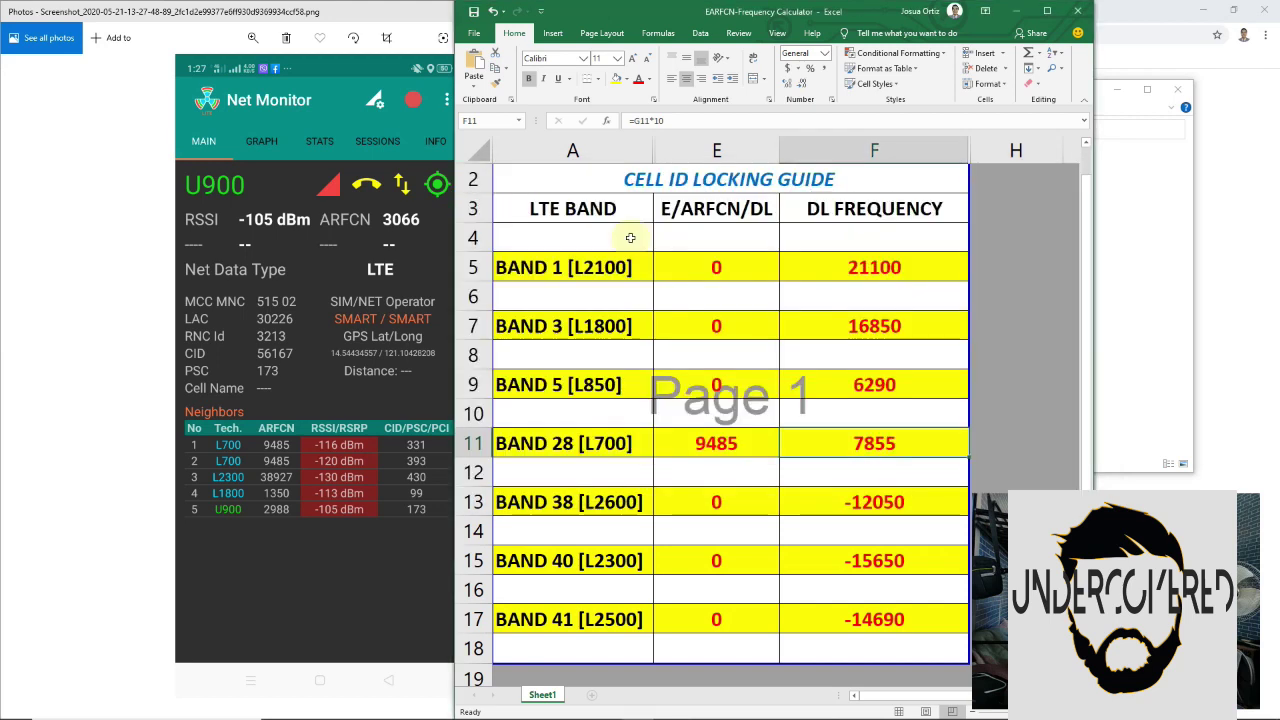
Swipe to the phone's next home screen page and open the Tools folder
click(1235, 105)
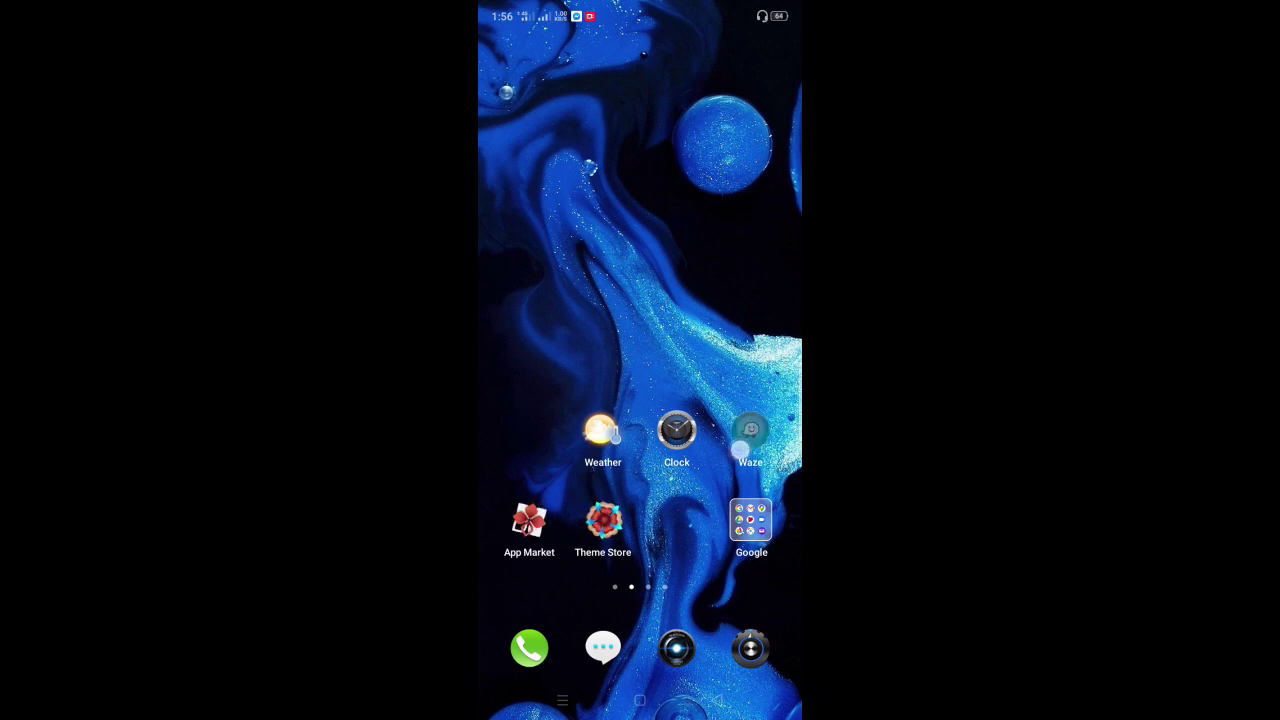
drag(720, 300, 540, 300)
click(676, 520)
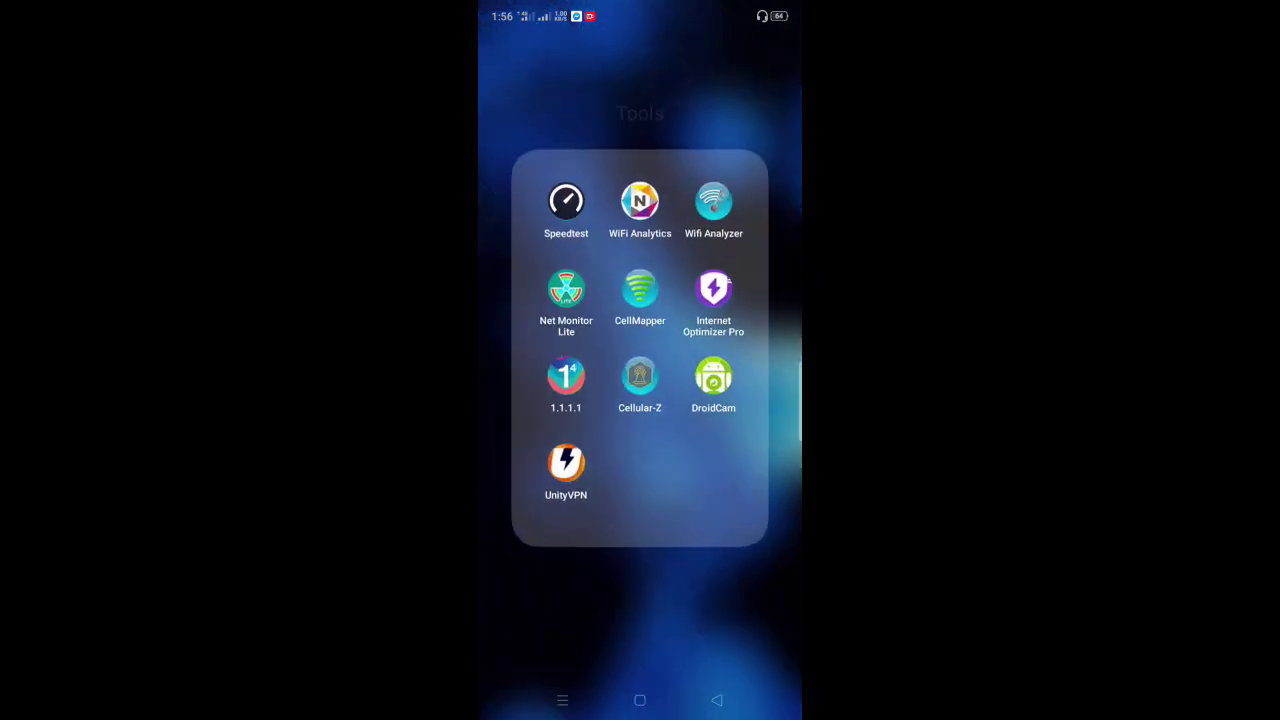